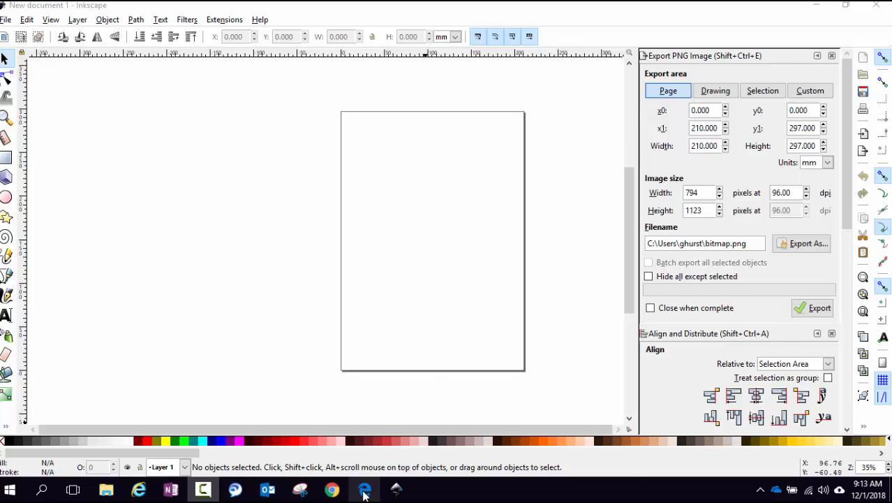
- Switch to Microsoft Edge, open Cricut Design Space at design.cricut.com and start a new blank project
{"action": "mouse_move", "coordinate": [363, 494]}
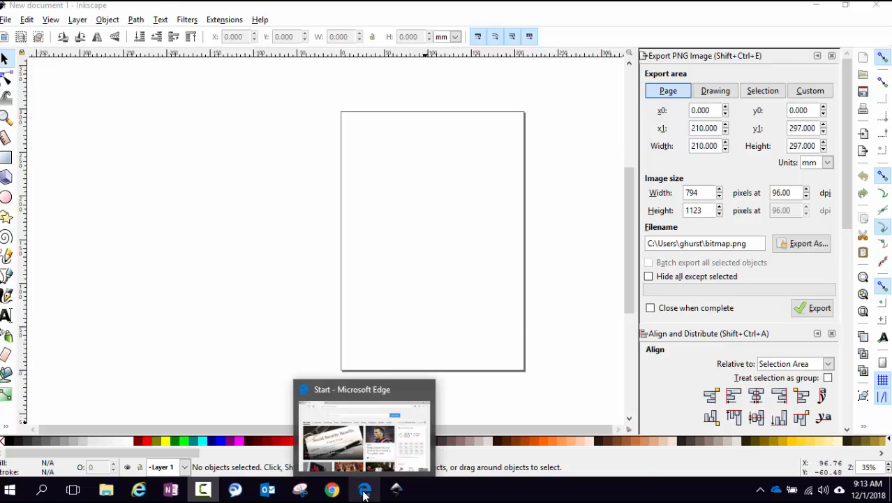
{"action": "left_click", "coordinate": [363, 493]}
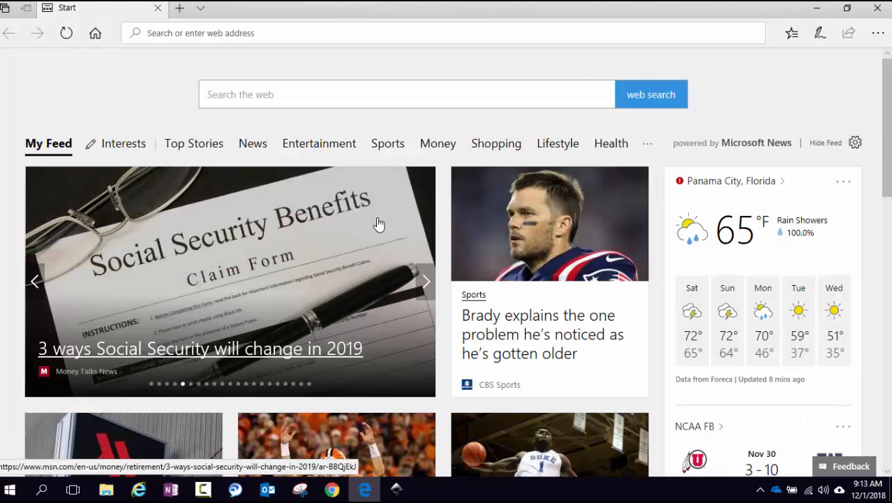
{"action": "left_click", "coordinate": [360, 34]}
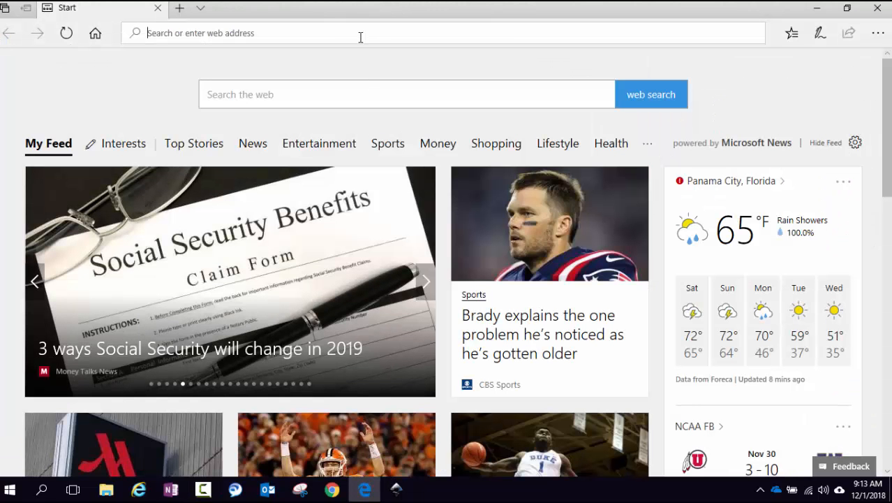
{"action": "type", "text": "cri"}
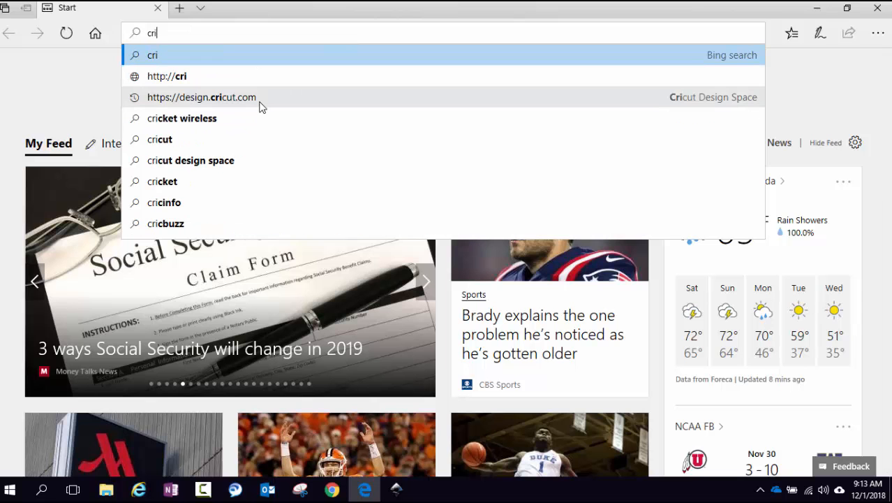
{"action": "left_click", "coordinate": [261, 105]}
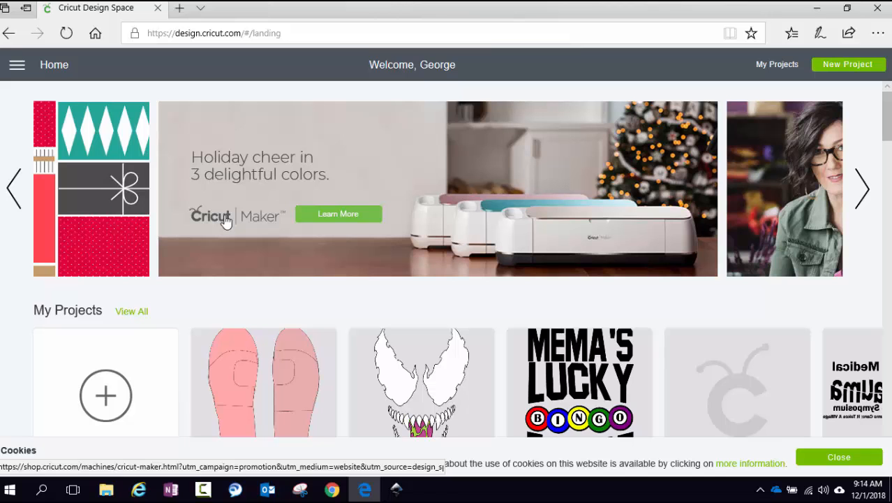
{"action": "left_click", "coordinate": [131, 398]}
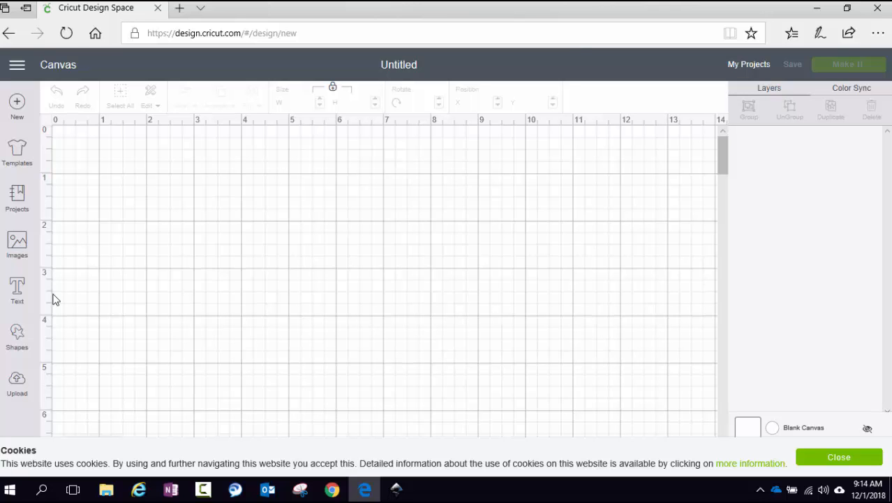
- Add a text object reading "Lefist Tears" to the canvas
{"action": "left_click", "coordinate": [17, 290]}
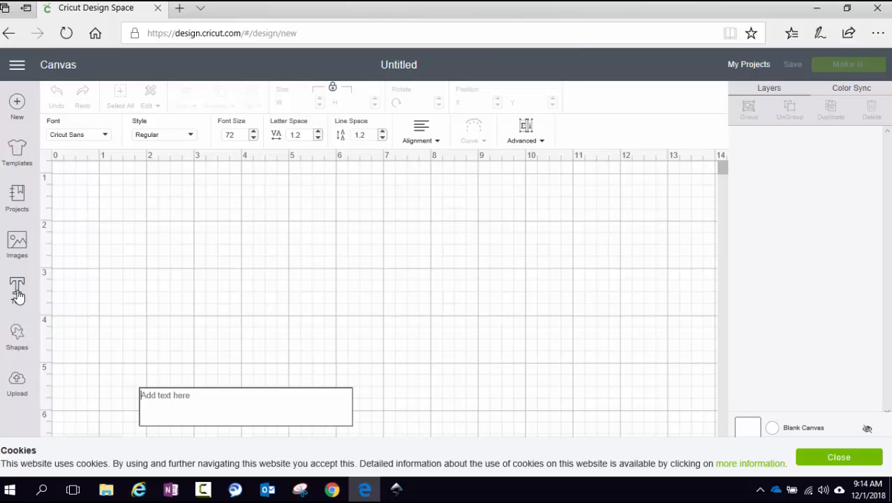
{"action": "type", "text": "Lef"}
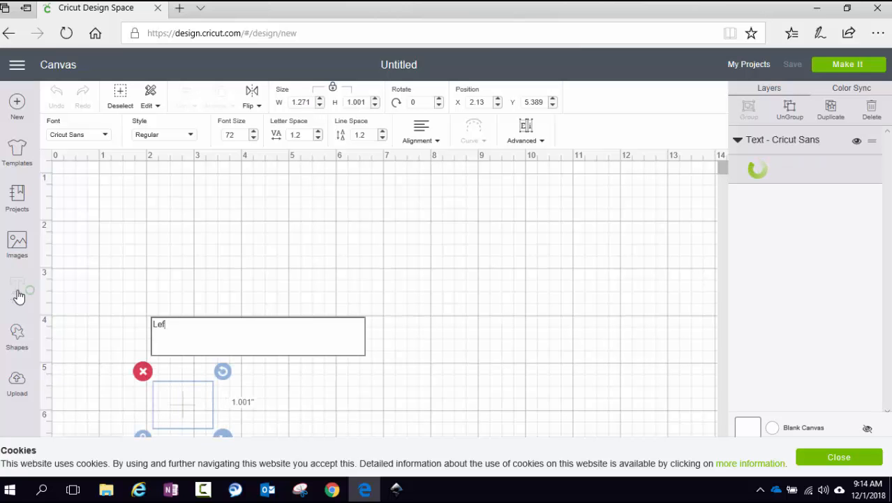
{"action": "type", "text": "ist "}
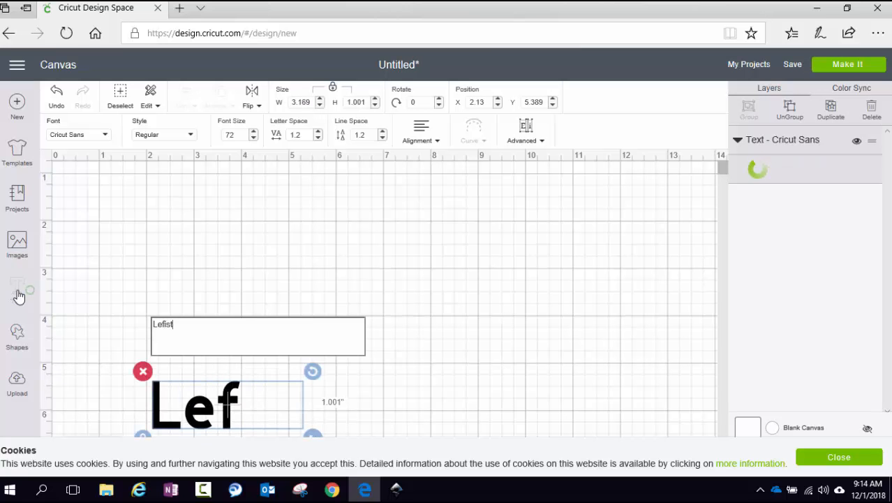
{"action": "type", "text": "tears"}
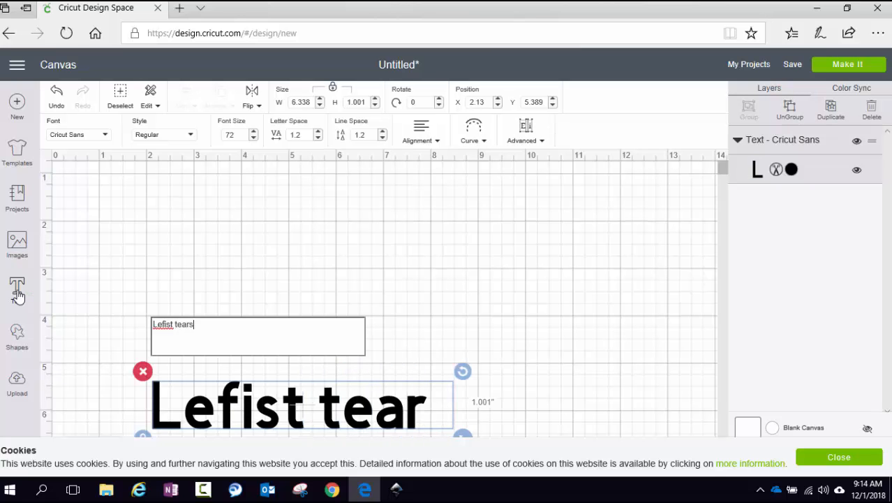
{"action": "key", "text": "BackSpace"}
{"action": "key", "text": "BackSpace"}
{"action": "key", "text": "BackSpace"}
{"action": "key", "text": "BackSpace"}
{"action": "key", "text": "BackSpace"}
{"action": "key", "text": "BackSpace"}
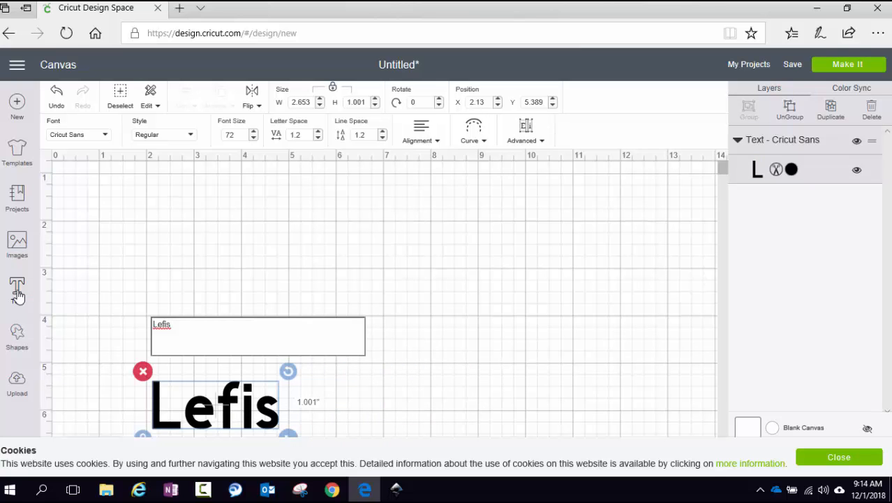
{"action": "type", "text": "t "}
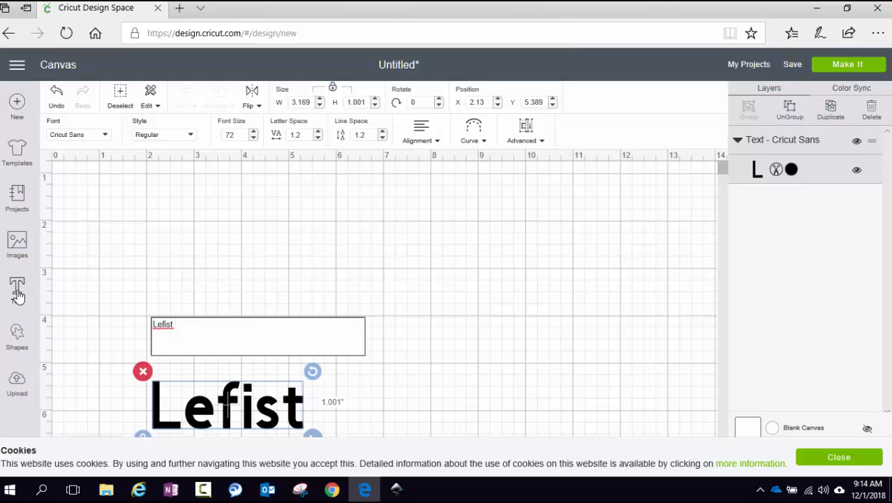
{"action": "type", "text": "Tears"}
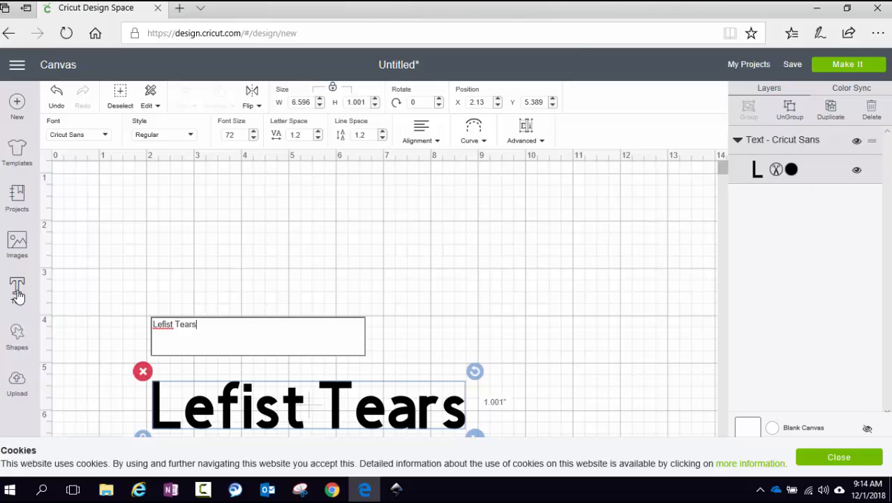
- Open the font choices for the "Lefist Tears" text and filter them to My Fonts
{"action": "left_click", "coordinate": [106, 137]}
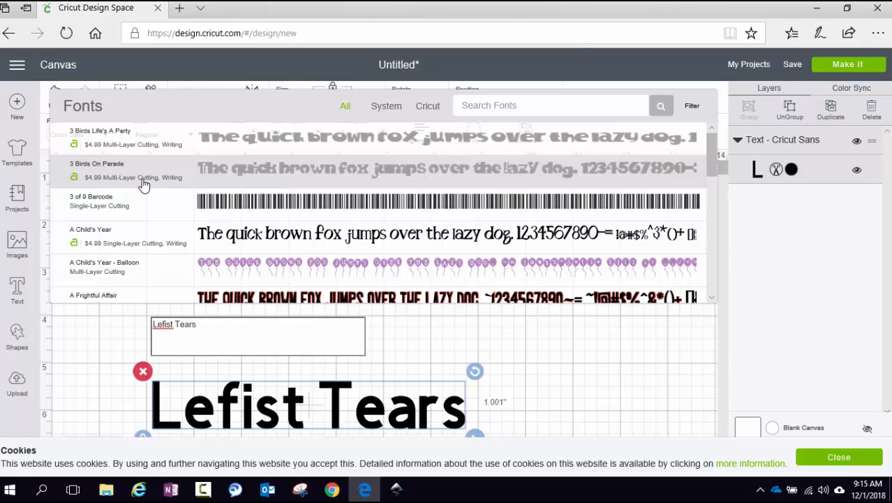
{"action": "left_click", "coordinate": [691, 110]}
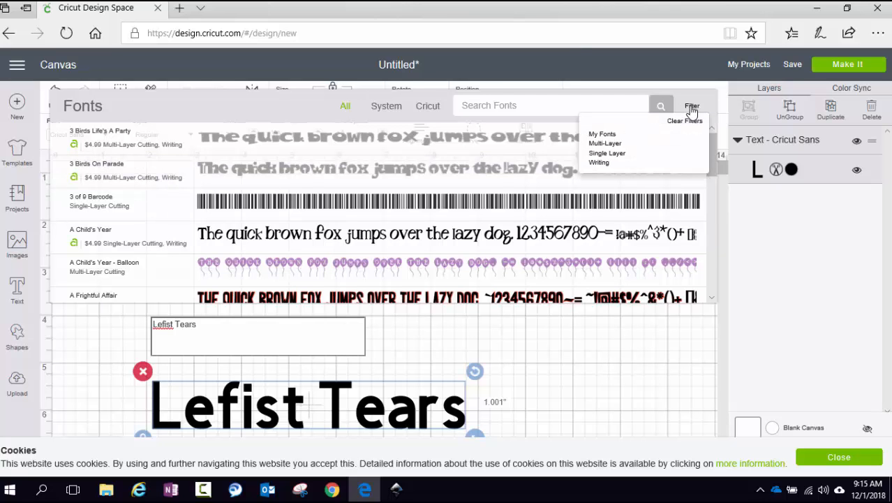
{"action": "left_click", "coordinate": [630, 137]}
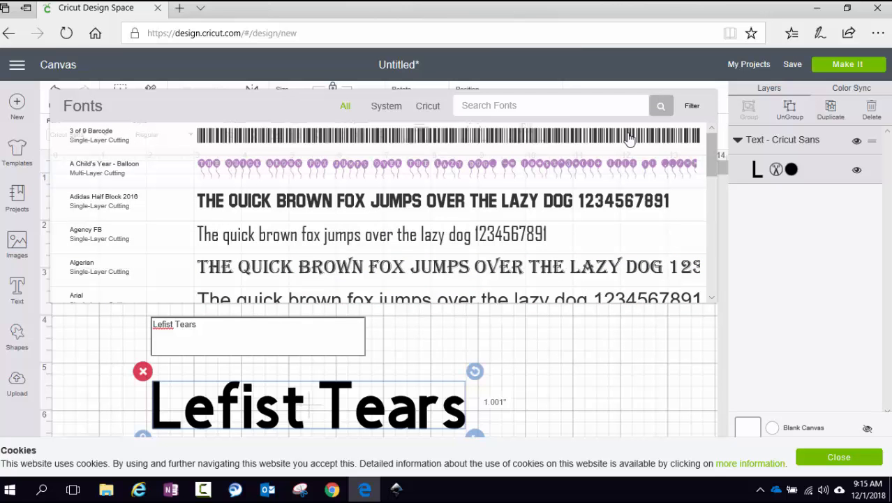
- Browse the filtered fonts and apply Bernard MT Condensed to the "Lefist Tears" text
{"action": "key", "text": "Down"}
{"action": "key", "text": "Down"}
{"action": "key", "text": "Down"}
{"action": "key", "text": "Down"}
{"action": "key", "text": "Down"}
{"action": "key", "text": "Down"}
{"action": "key", "text": "Down"}
{"action": "key", "text": "Down"}
{"action": "key", "text": "Down"}
{"action": "key", "text": "Down"}
{"action": "key", "text": "Down"}
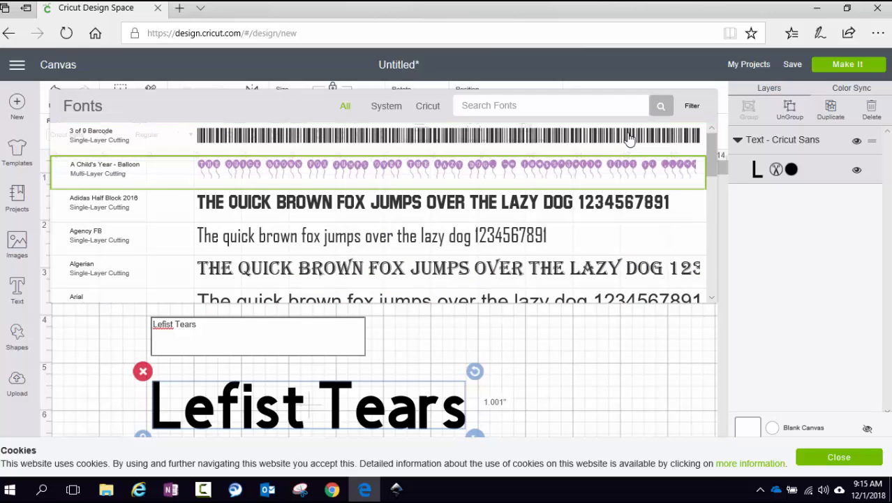
{"action": "key", "text": "Down"}
{"action": "key", "text": "Down"}
{"action": "key", "text": "Down"}
{"action": "key", "text": "Down"}
{"action": "key", "text": "Down"}
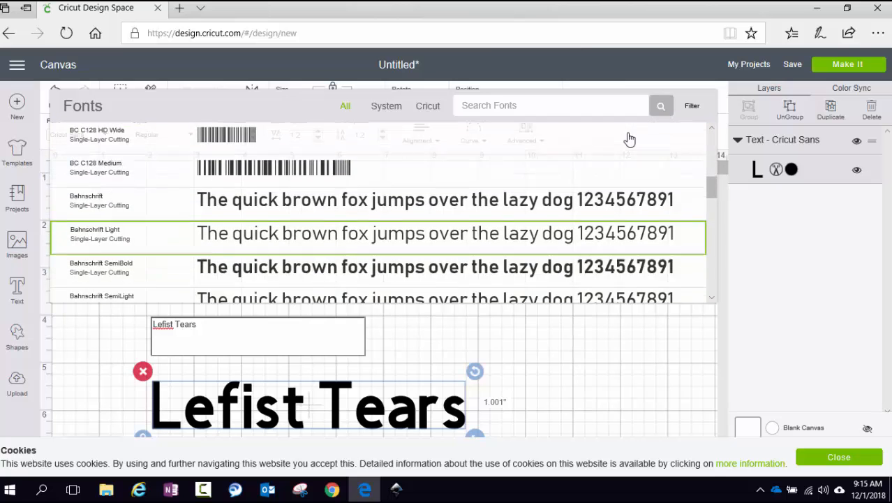
{"action": "key", "text": "Down"}
{"action": "key", "text": "Down"}
{"action": "key", "text": "Down"}
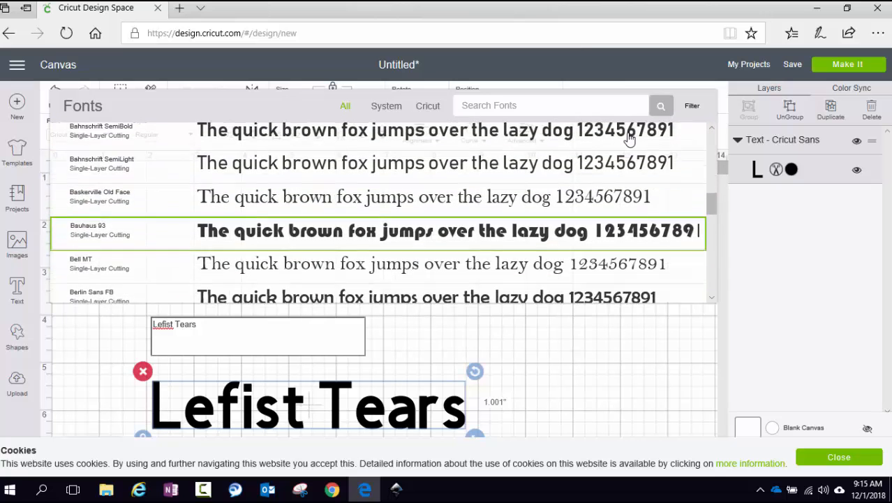
{"action": "key", "text": "Down"}
{"action": "key", "text": "Down"}
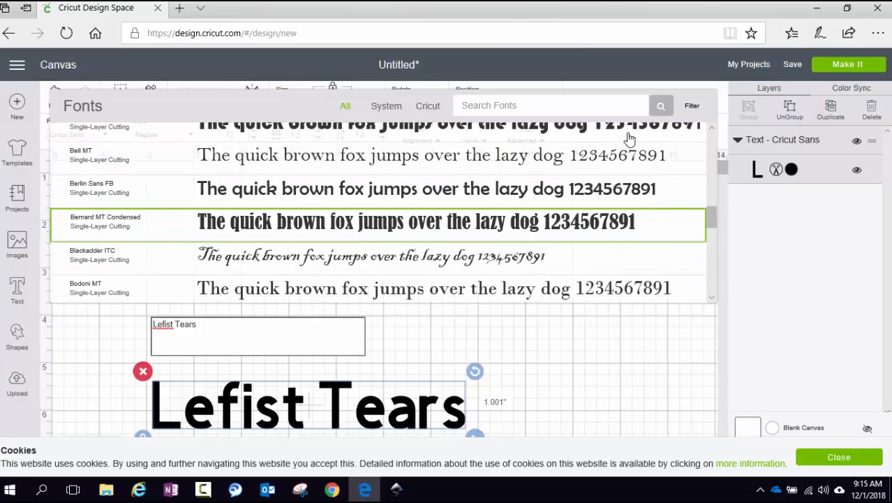
{"action": "key", "text": "Down"}
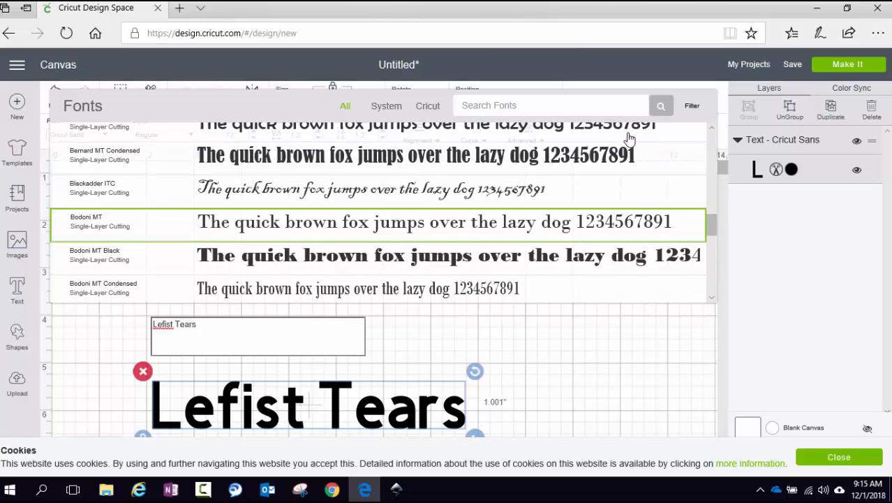
{"action": "key", "text": "Down"}
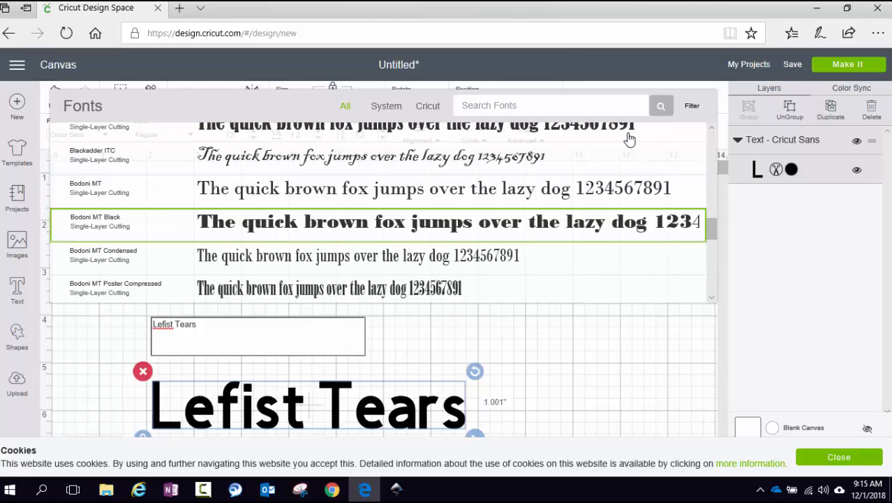
{"action": "left_click", "coordinate": [630, 140]}
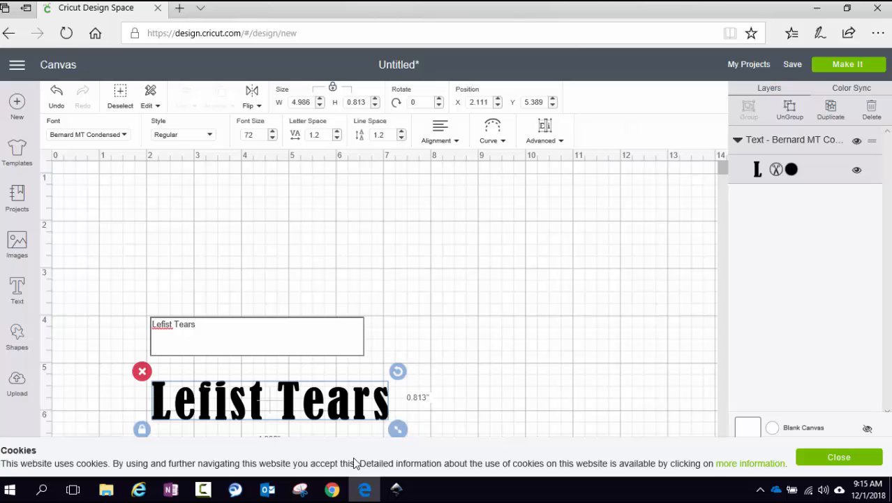
- Switch to Google Chrome, search Google for "free block font" and show the image results
{"action": "left_click", "coordinate": [333, 490]}
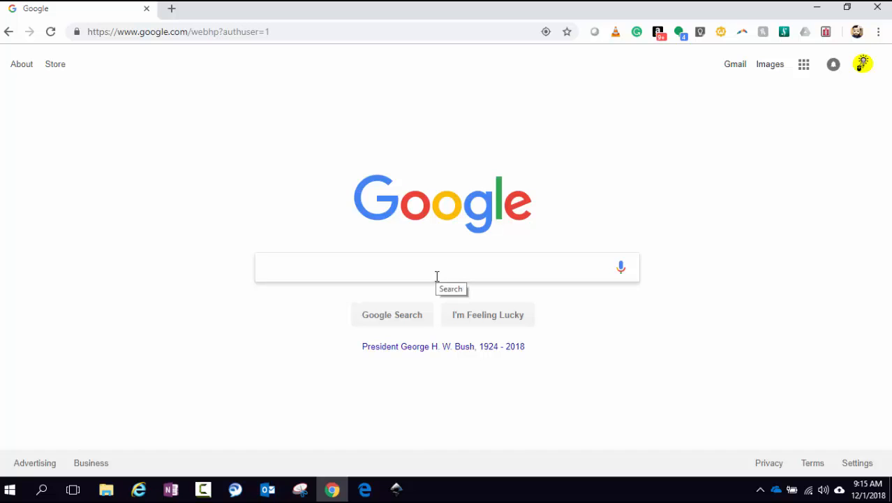
{"action": "type", "text": "free"}
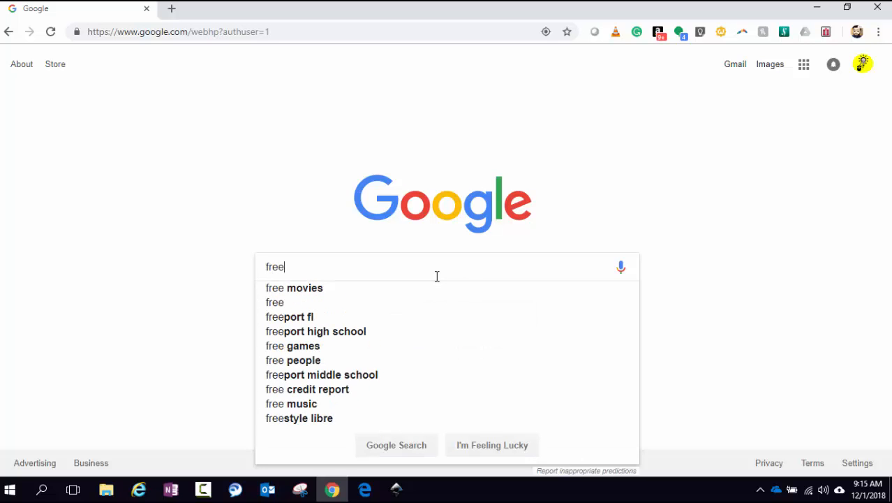
{"action": "type", "text": " block "}
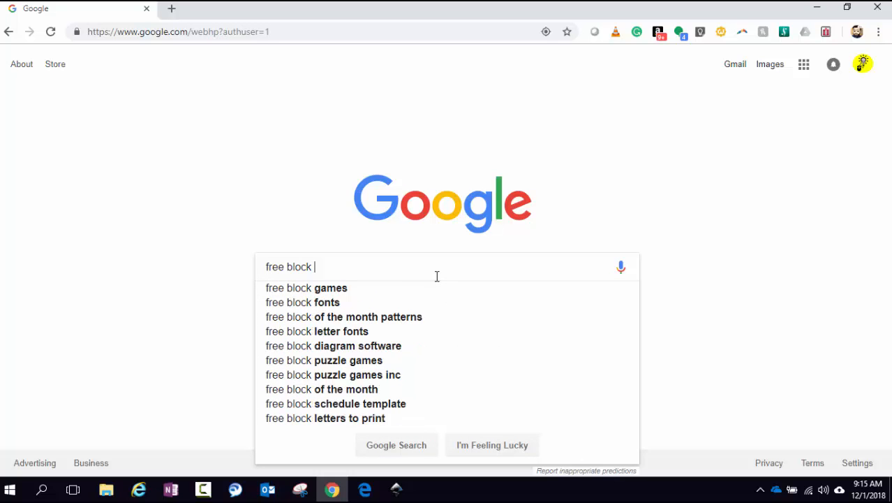
{"action": "type", "text": "font"}
{"action": "key", "text": "Return"}
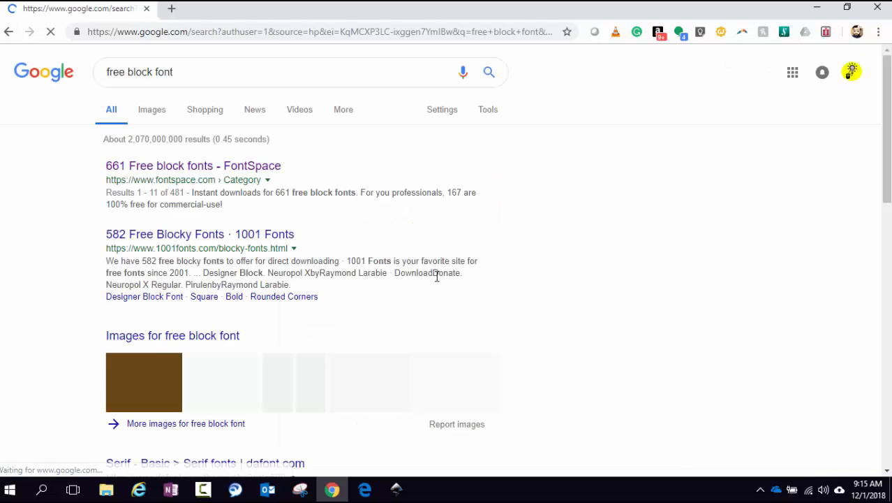
{"action": "left_click", "coordinate": [158, 113]}
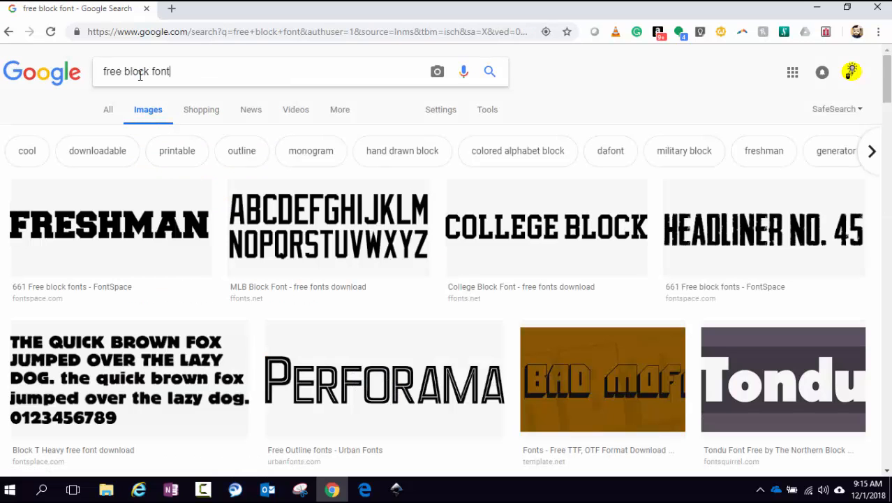
{"action": "key", "text": "BackSpace"}
{"action": "key", "text": "BackSpace"}
{"action": "key", "text": "BackSpace"}
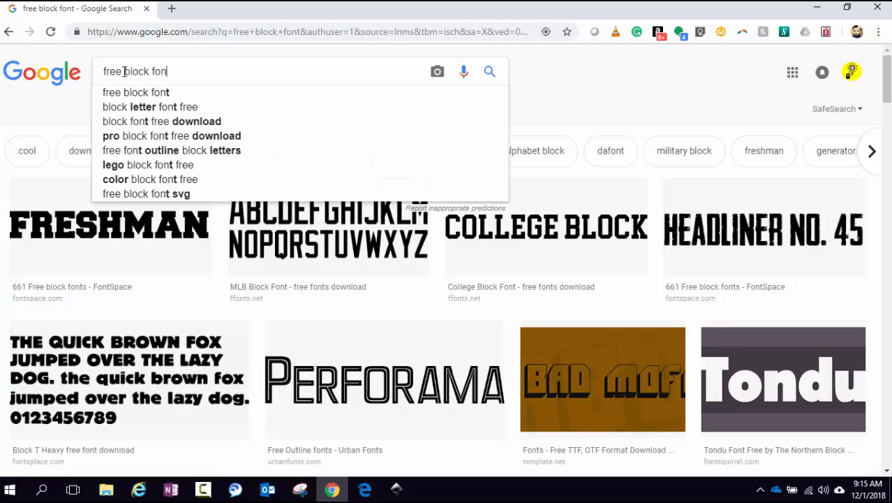
{"action": "key", "text": "BackSpace"}
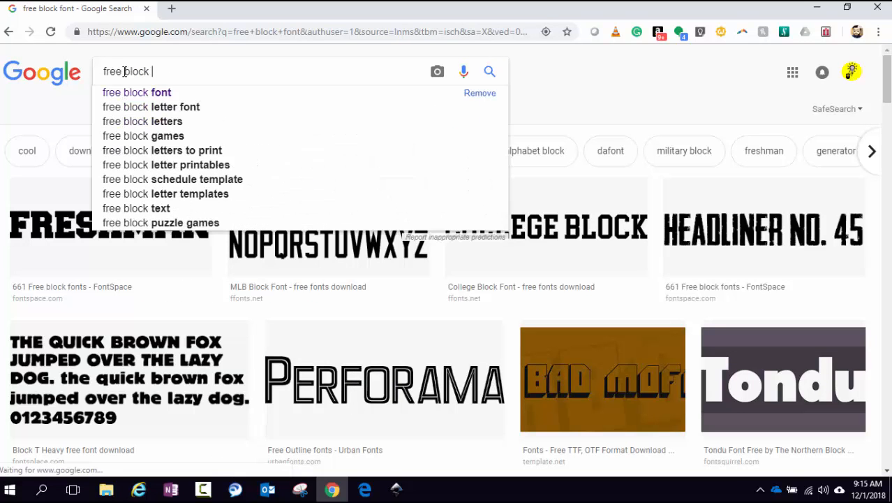
- Open the FRESHMAN image result and visit its source page of free block fonts on FontSpace
{"action": "left_click", "coordinate": [62, 236]}
{"action": "left_click", "coordinate": [61, 236]}
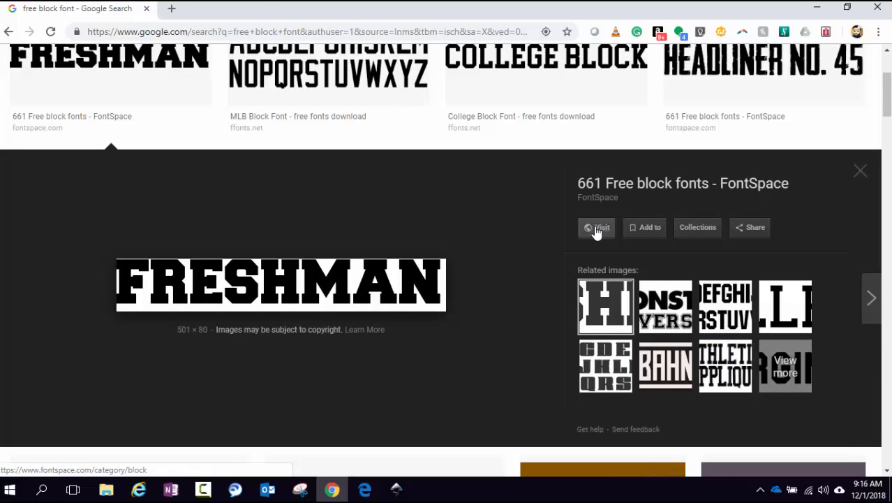
{"action": "left_click", "coordinate": [597, 228]}
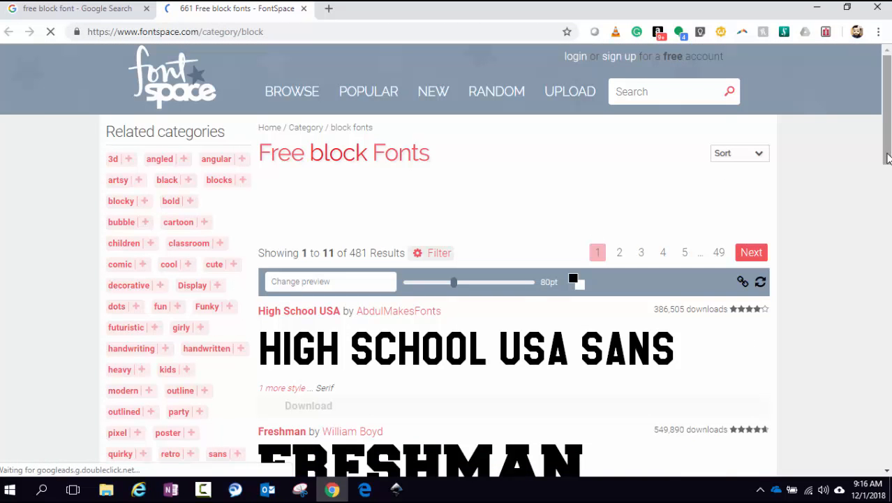
- Open the Freshman font's page from the FontSpace list and view its character set and download options
{"action": "left_click_drag", "start_coordinate": [887, 157], "coordinate": [885, 220]}
{"action": "mouse_move", "coordinate": [566, 182]}
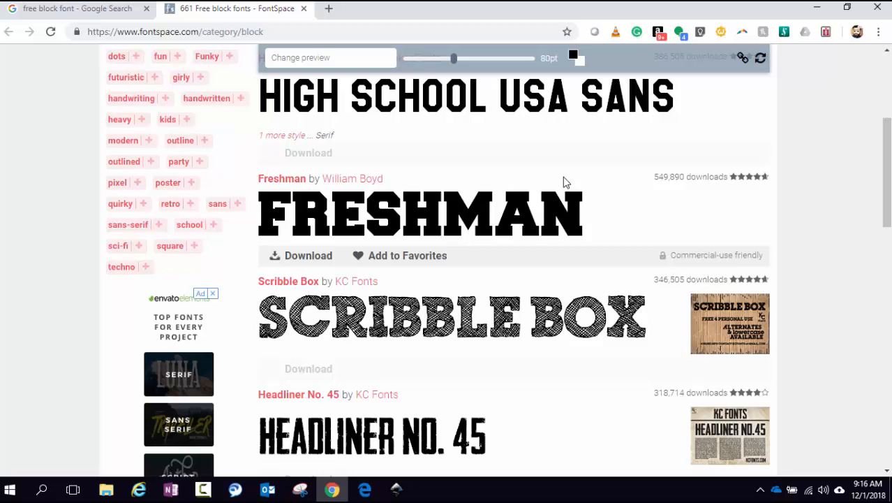
{"action": "left_click", "coordinate": [527, 219]}
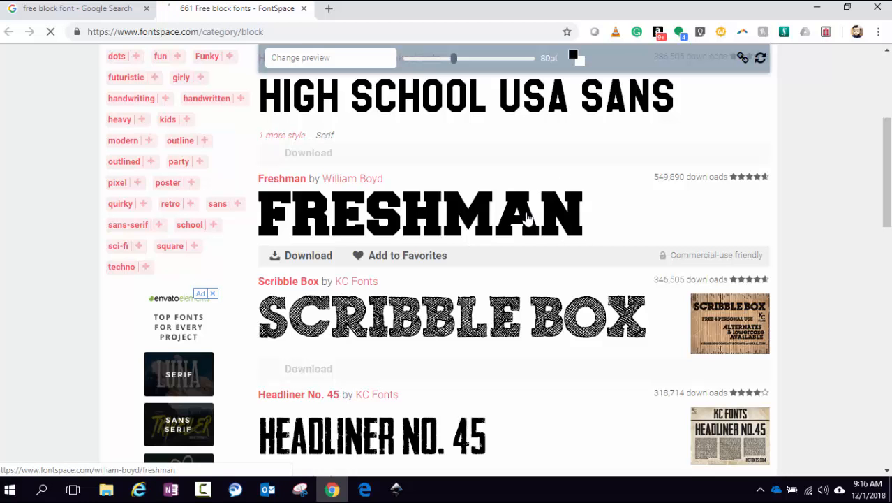
{"action": "left_click_drag", "start_coordinate": [888, 91], "coordinate": [888, 155]}
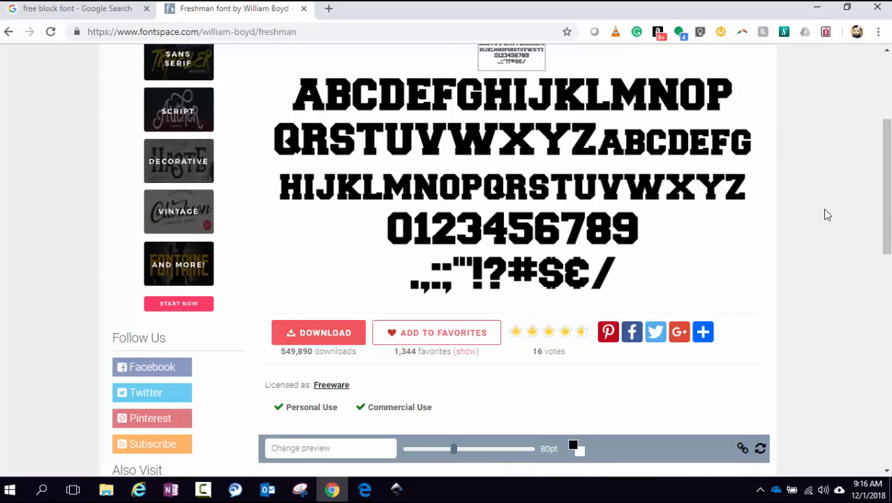
- Download the Freshman font archive from FontSpace and open the downloaded zip file
{"action": "left_click_drag", "start_coordinate": [890, 225], "coordinate": [862, 229]}
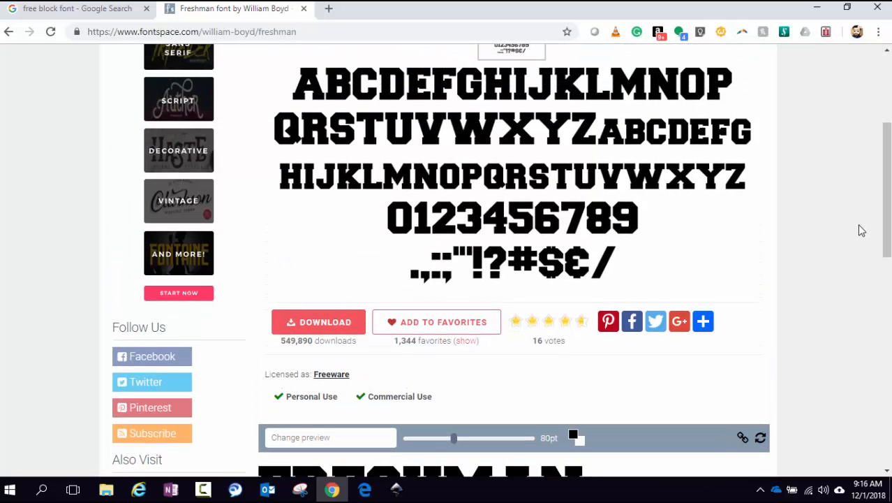
{"action": "left_click", "coordinate": [331, 330]}
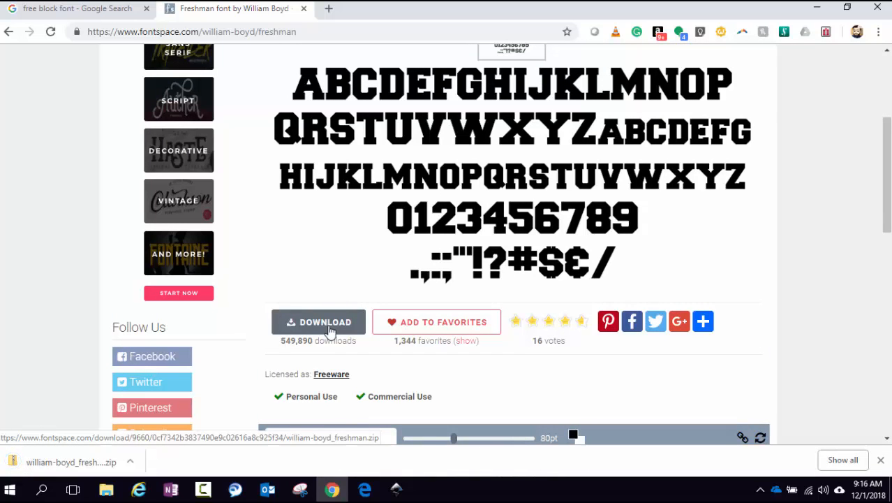
{"action": "left_click", "coordinate": [90, 462]}
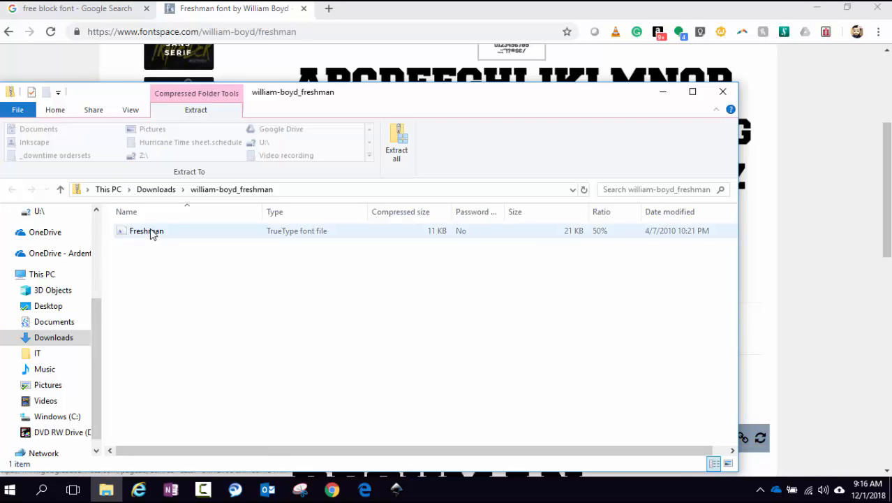
- Install the Freshman TrueType font from the archive and close the font preview and archive windows
{"action": "left_click", "coordinate": [152, 234]}
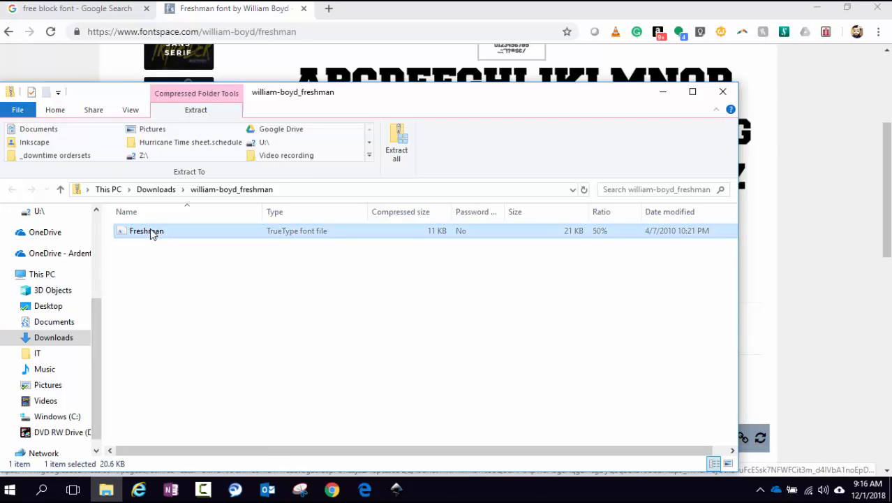
{"action": "double_click", "coordinate": [152, 234]}
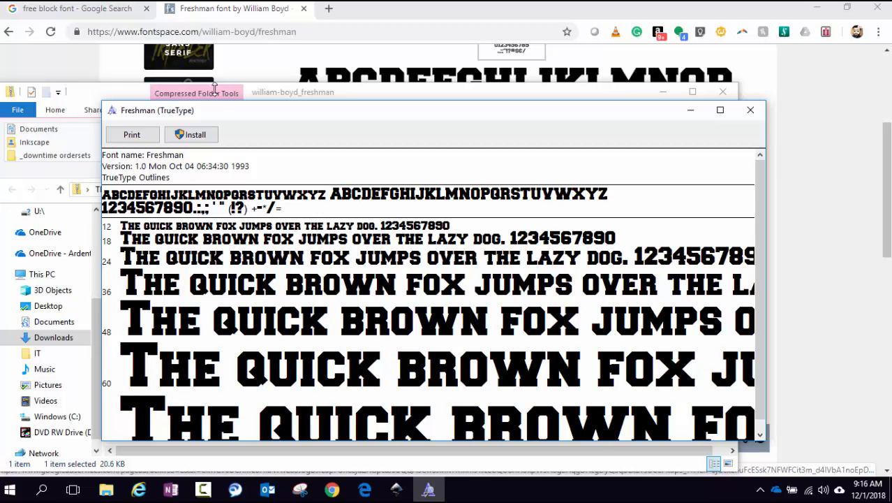
{"action": "left_click", "coordinate": [197, 134]}
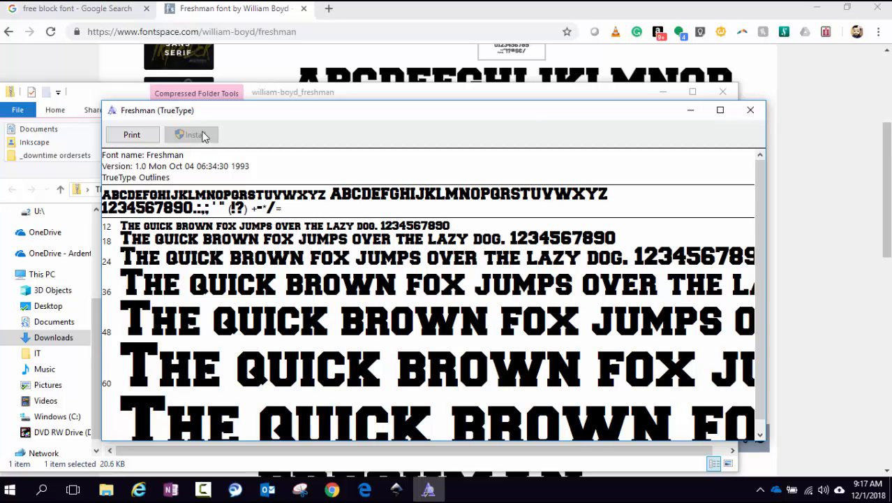
{"action": "left_click", "coordinate": [752, 111]}
{"action": "left_click", "coordinate": [723, 92]}
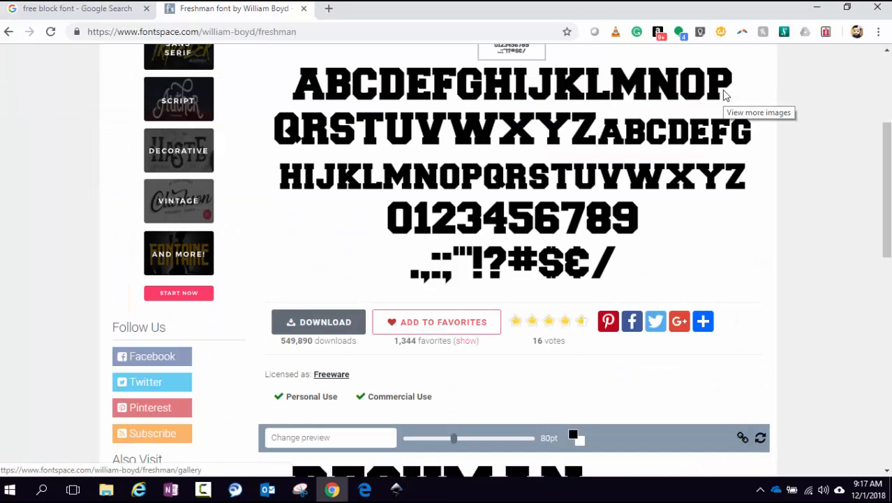
- Switch back to Cricut Design Space in Edge and look for Freshman in the "Lefist Tears" text's font list
{"action": "left_click", "coordinate": [94, 10]}
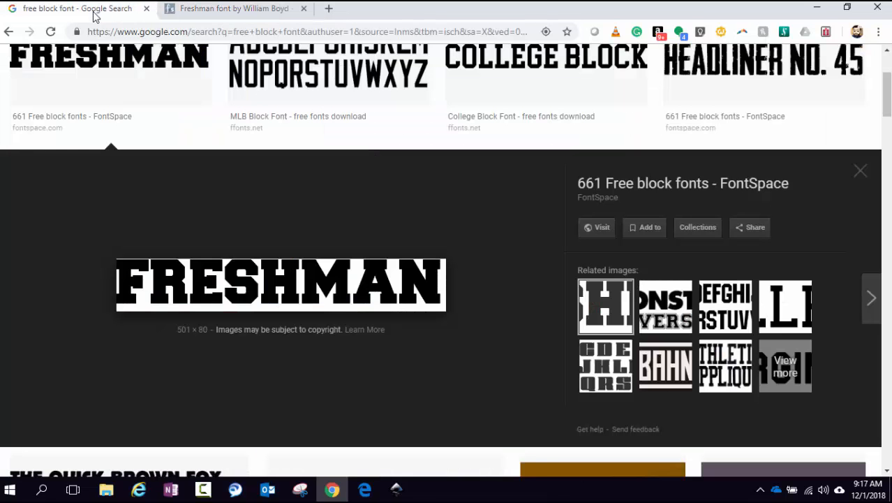
{"action": "left_click", "coordinate": [363, 490]}
{"action": "left_click_drag", "start_coordinate": [242, 204], "coordinate": [166, 162]}
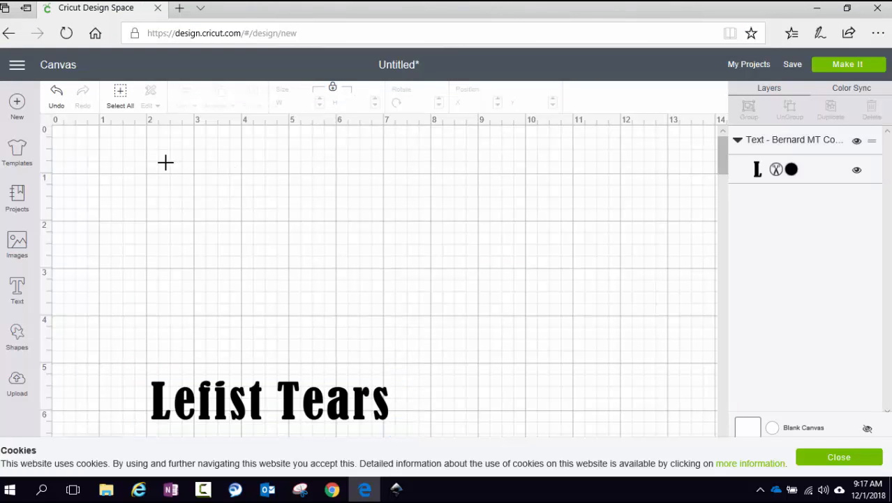
{"action": "double_click", "coordinate": [227, 397]}
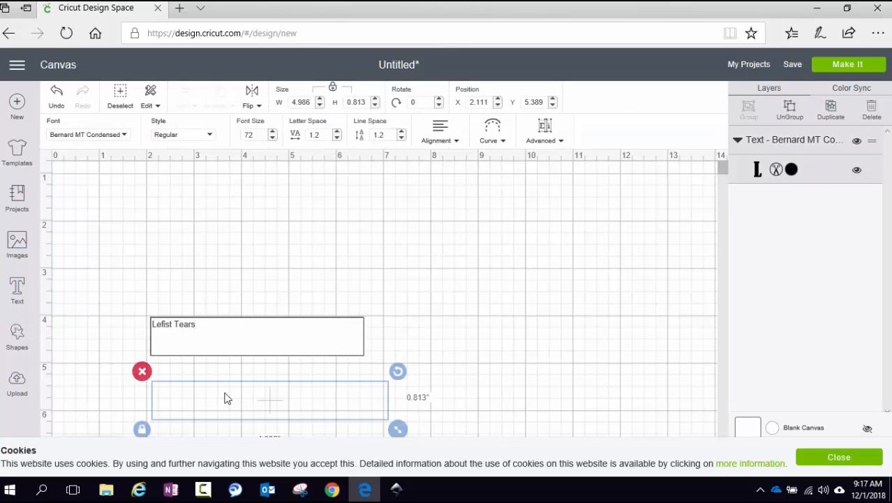
{"action": "left_click", "coordinate": [124, 134]}
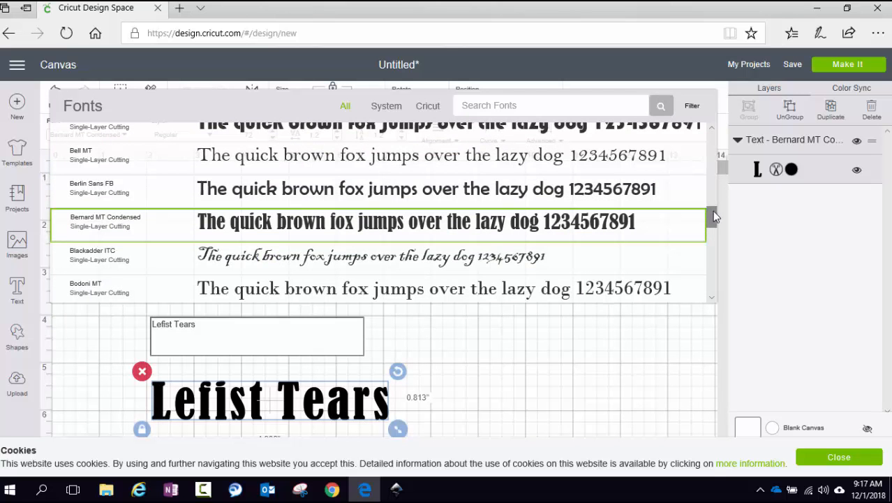
{"action": "left_click_drag", "start_coordinate": [713, 212], "coordinate": [722, 298]}
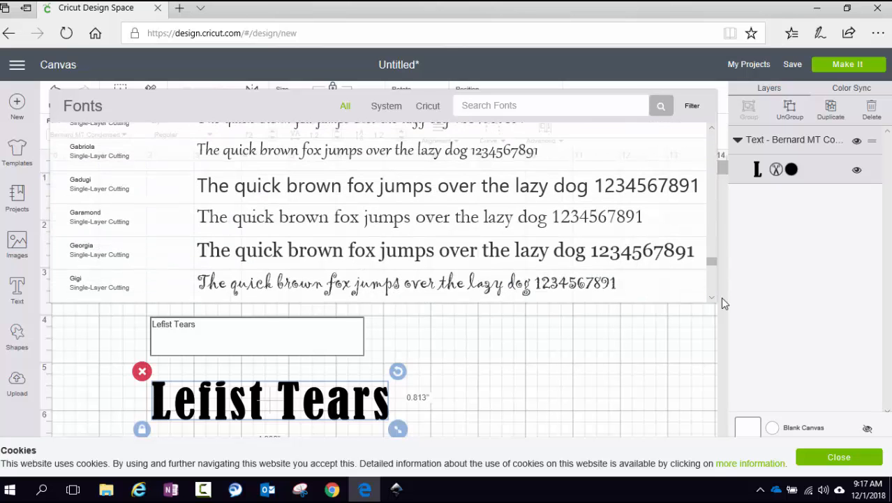
{"action": "left_click", "coordinate": [713, 130]}
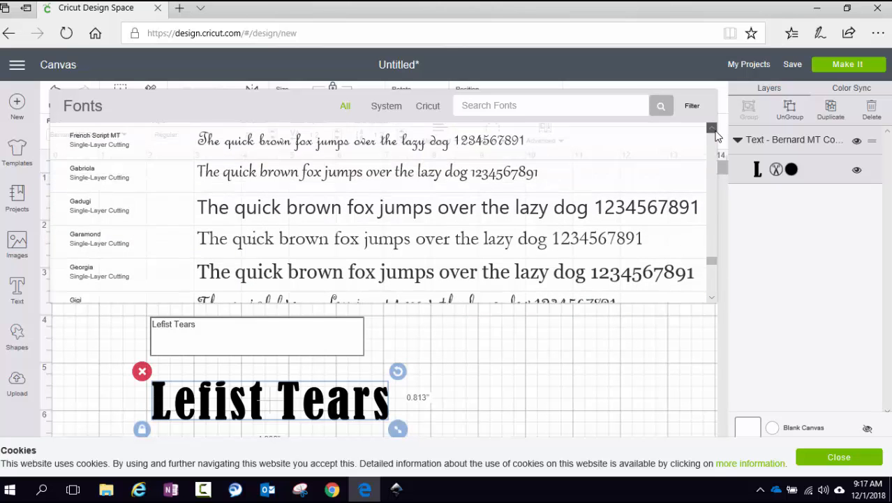
{"action": "left_click", "coordinate": [713, 130]}
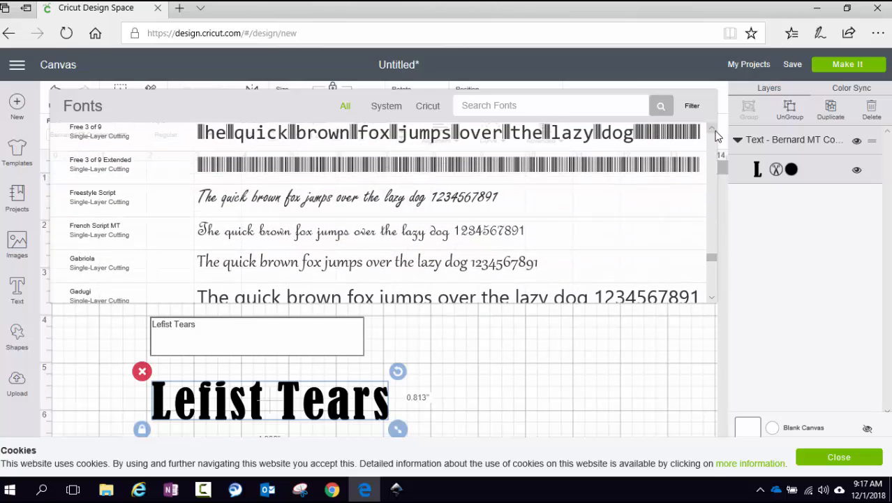
{"action": "left_click", "coordinate": [714, 130]}
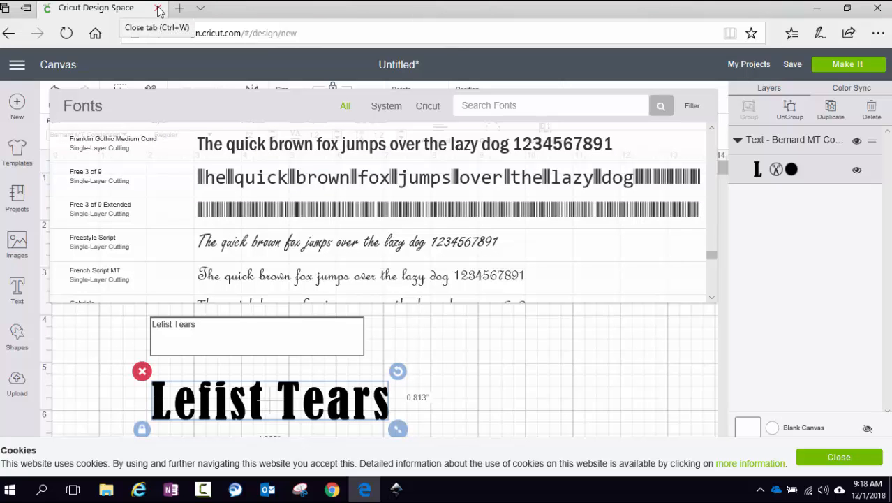
- Close the Cricut Design Space page, discarding its unsaved design, and reload design.cricut.com in a new tab
{"action": "left_click", "coordinate": [180, 8]}
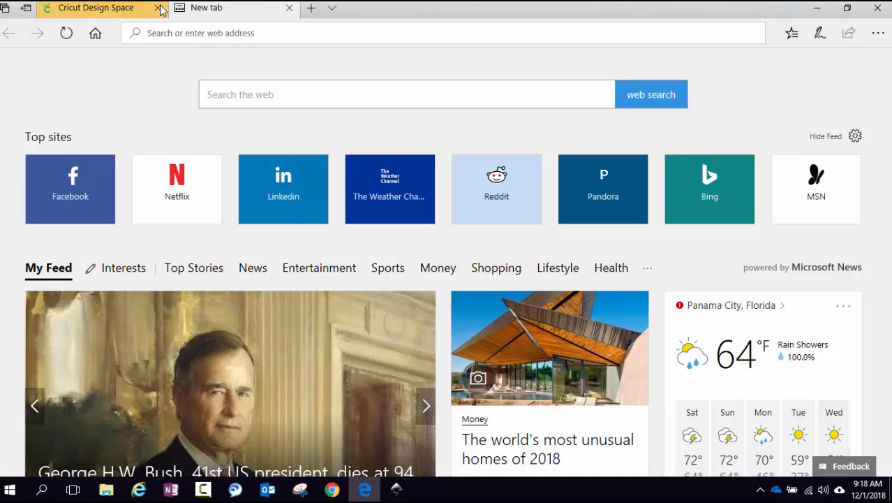
{"action": "left_click", "coordinate": [159, 9]}
{"action": "left_click", "coordinate": [350, 292]}
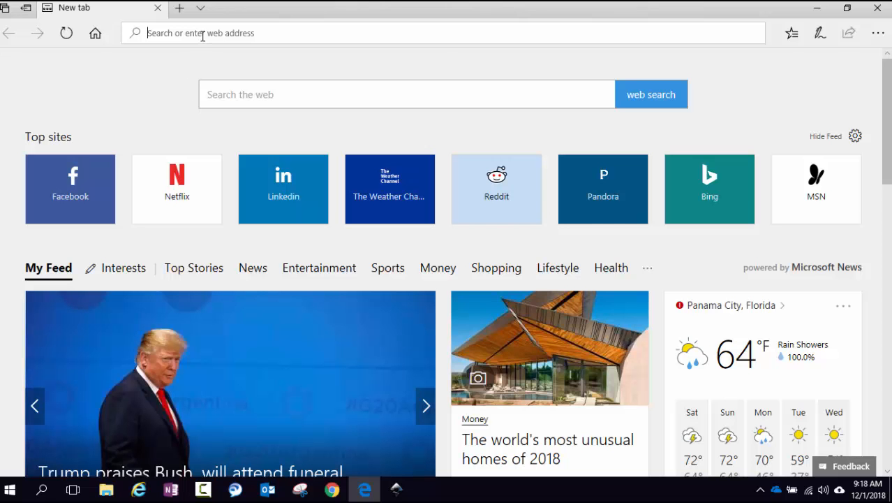
{"action": "type", "text": "w"}
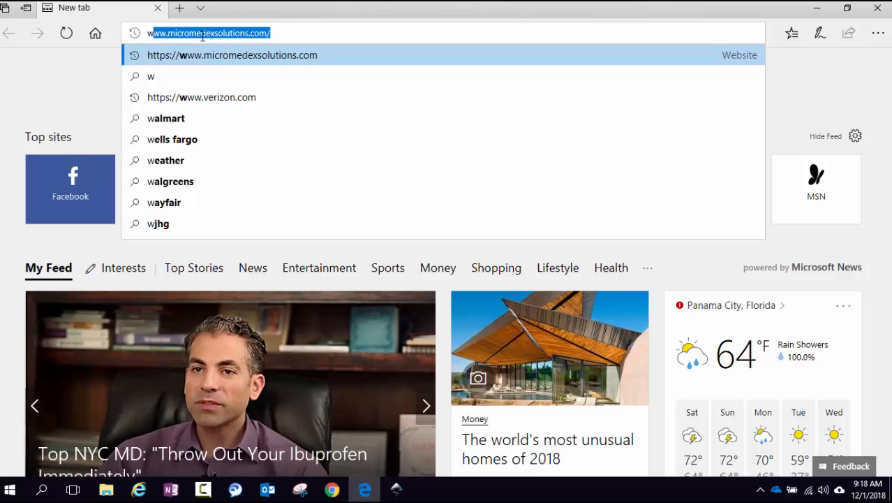
{"action": "key", "text": "BackSpace"}
{"action": "key", "text": "BackSpace"}
{"action": "type", "text": "cri"}
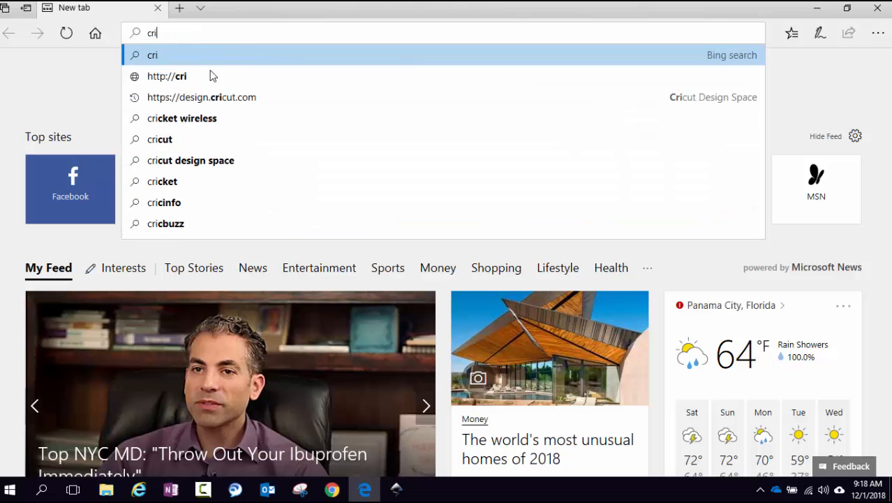
{"action": "left_click", "coordinate": [215, 99]}
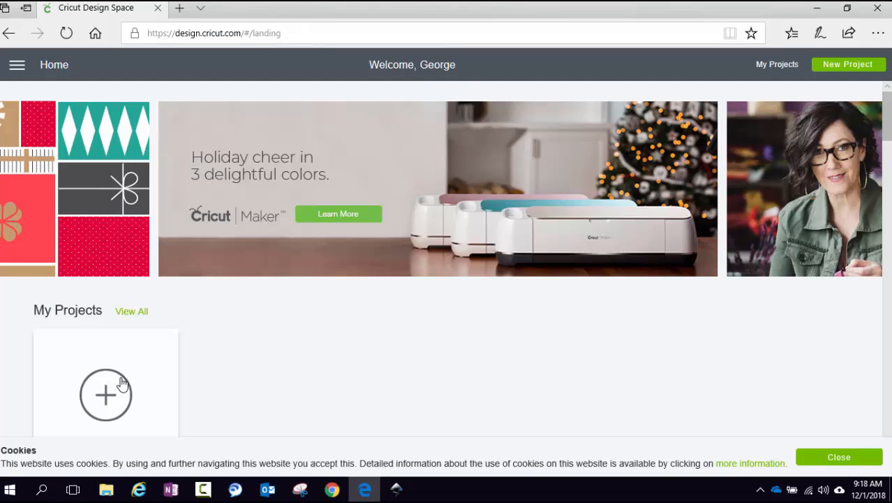
- Start a new project and add the text "LEFTIST TEARS" in capitals to the canvas
{"action": "left_click", "coordinate": [122, 383]}
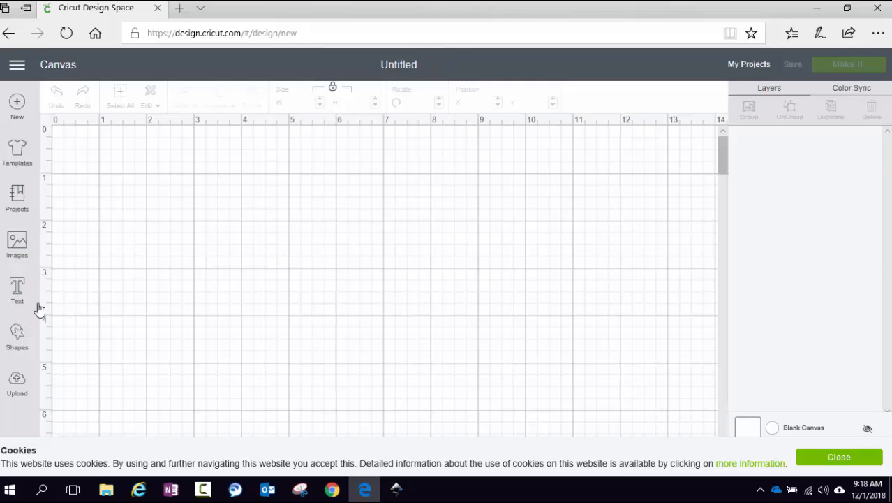
{"action": "left_click", "coordinate": [18, 295]}
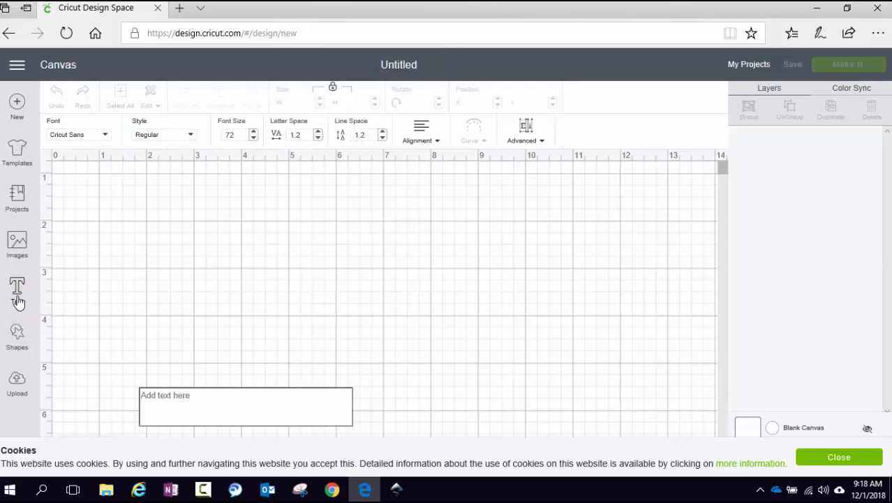
{"action": "type", "text": "L"}
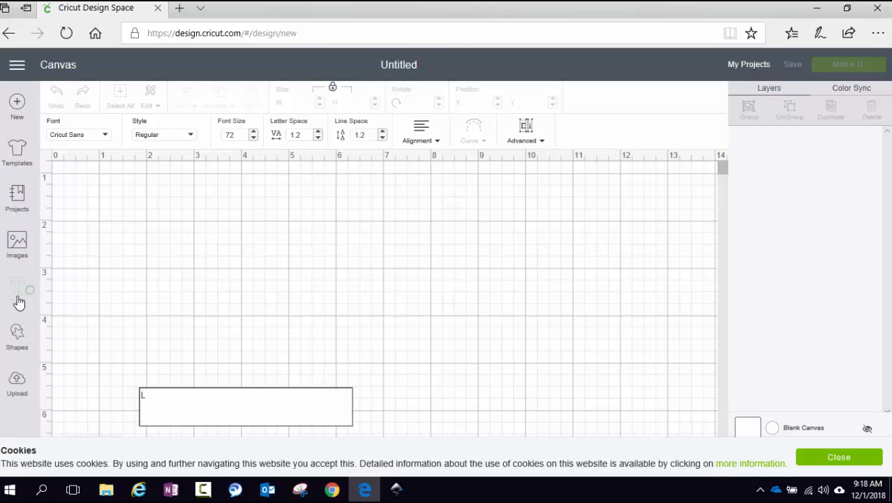
{"action": "type", "text": "EF"}
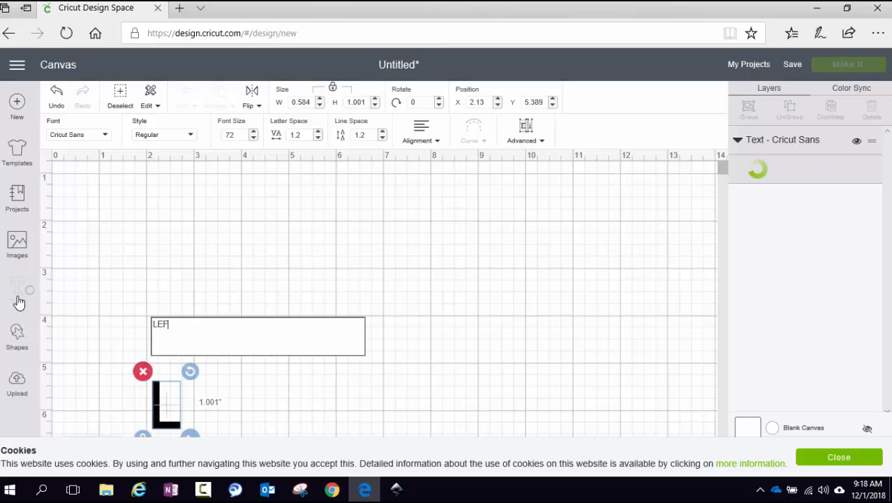
{"action": "type", "text": "TIST "}
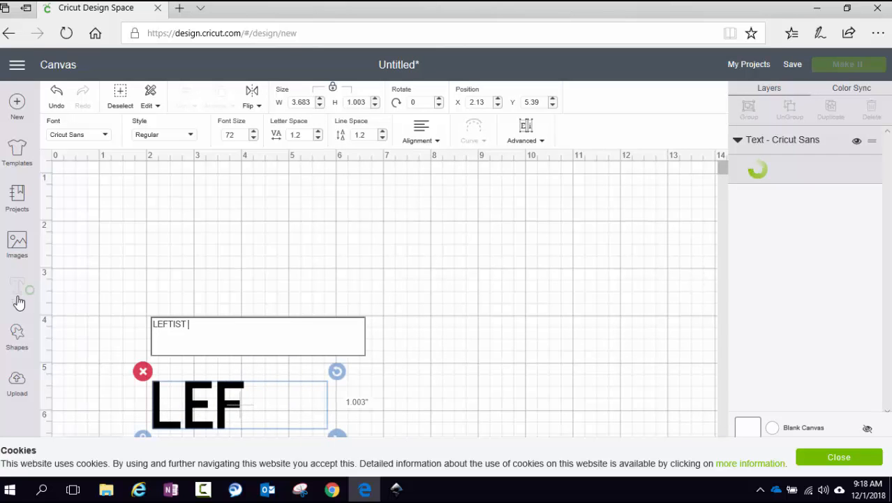
{"action": "type", "text": "Tears"}
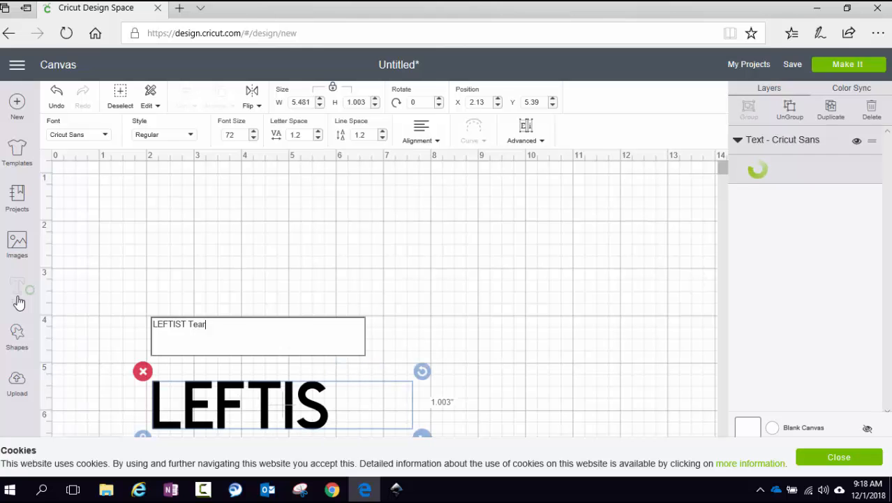
{"action": "key", "text": "BackSpace"}
{"action": "key", "text": "BackSpace"}
{"action": "key", "text": "BackSpace"}
{"action": "key", "text": "BackSpace"}
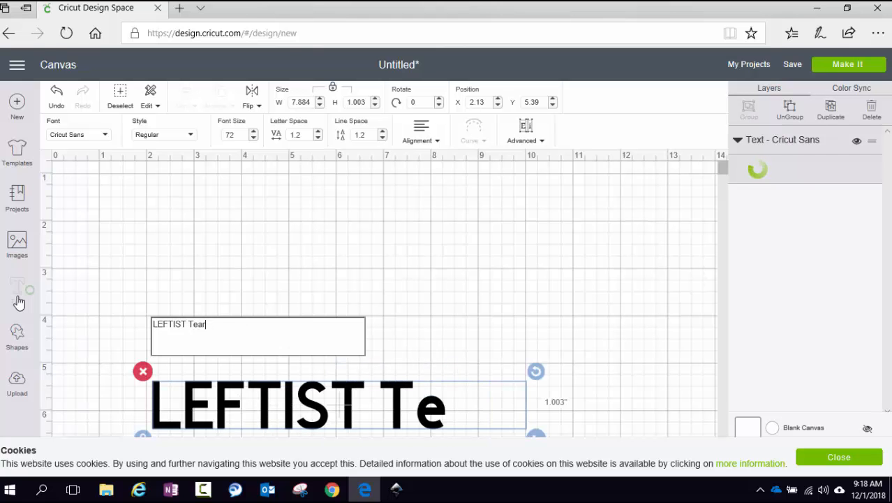
{"action": "type", "text": "EARS"}
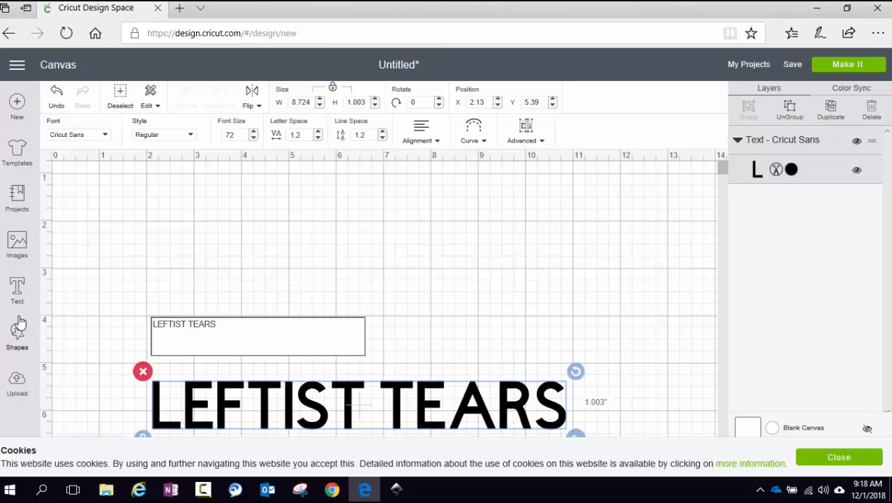
- Filter the font list, search it for "fre" and apply the Freshman font to the "LEFTIST TEARS" text
{"action": "left_click", "coordinate": [101, 140]}
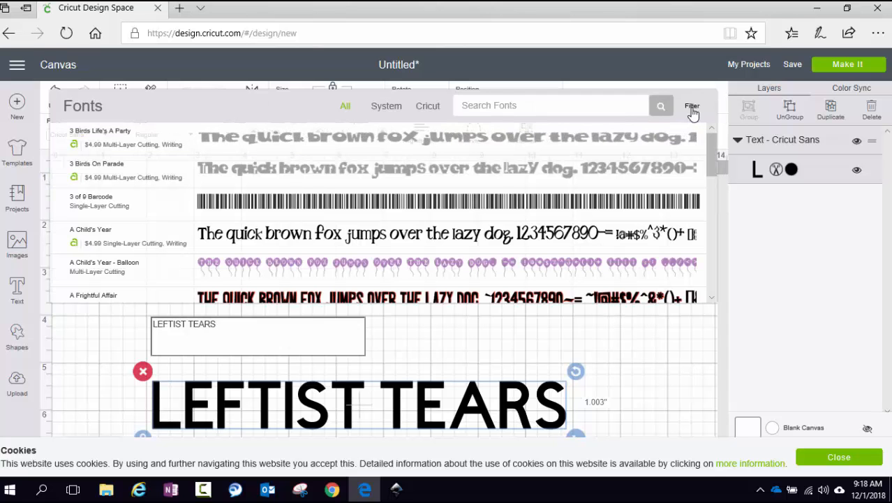
{"action": "left_click", "coordinate": [692, 106]}
{"action": "left_click", "coordinate": [650, 139]}
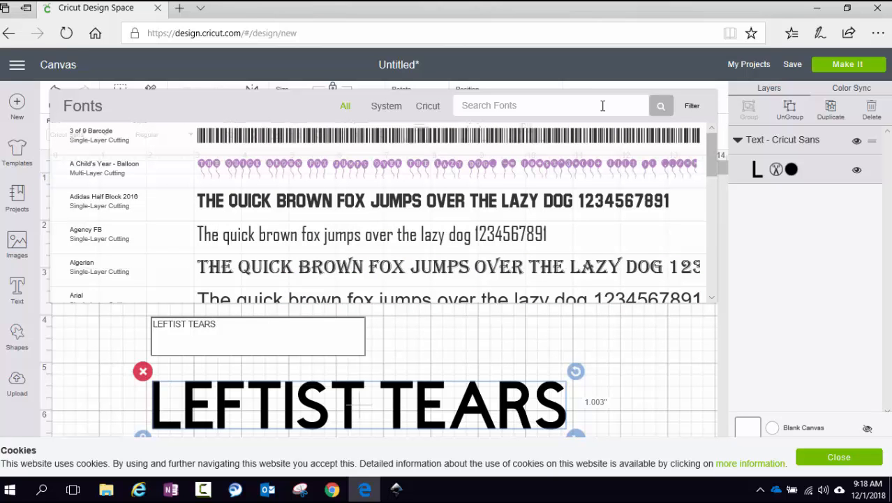
{"action": "type", "text": "fre"}
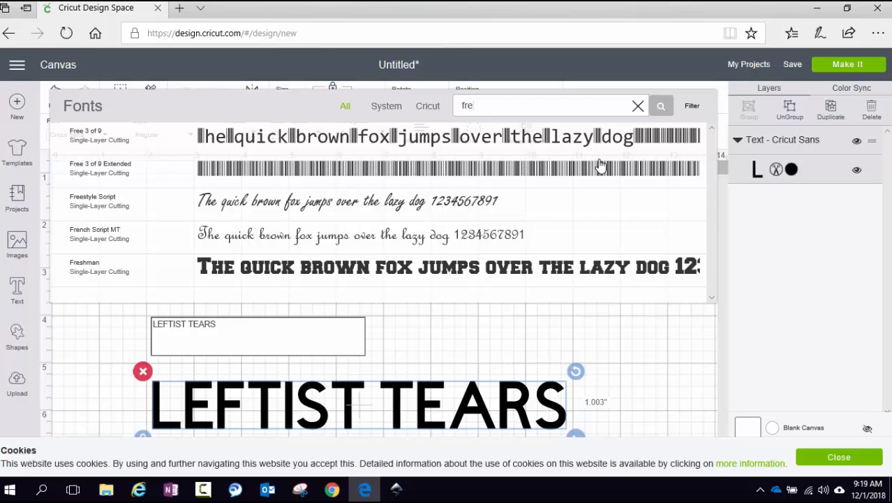
{"action": "left_click", "coordinate": [579, 269]}
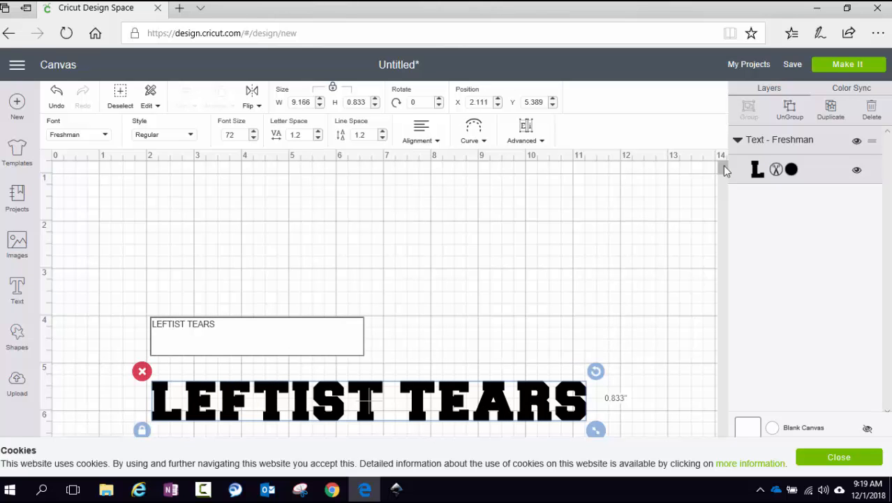
- Preview the "LEFTIST TEARS" cut layout on the mat, dismissing the cookie notice, and return to the canvas
{"action": "left_click", "coordinate": [843, 68]}
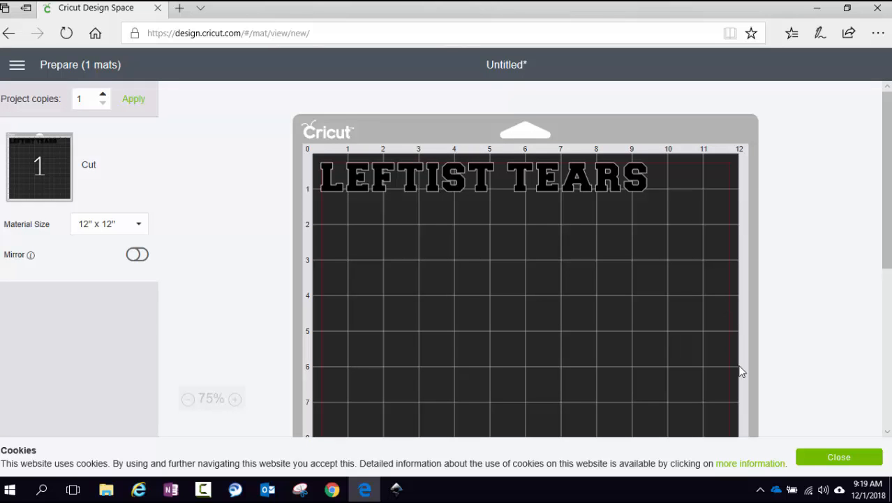
{"action": "left_click", "coordinate": [832, 457]}
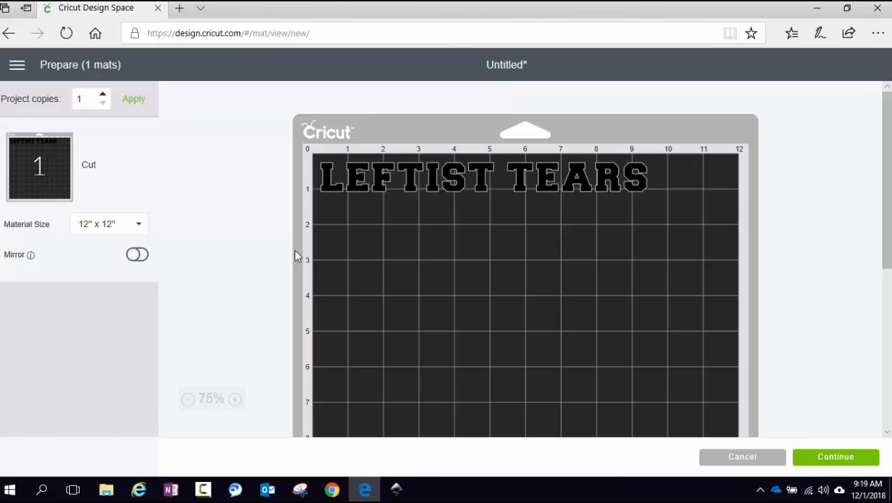
{"action": "left_click", "coordinate": [10, 35]}
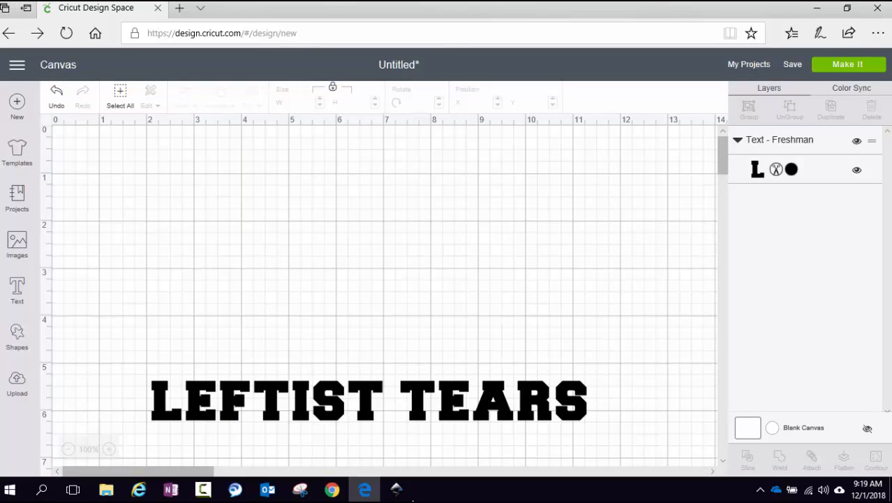
- Close the open Inkscape window and launch Inkscape again with a new blank document
{"action": "right_click", "coordinate": [397, 489]}
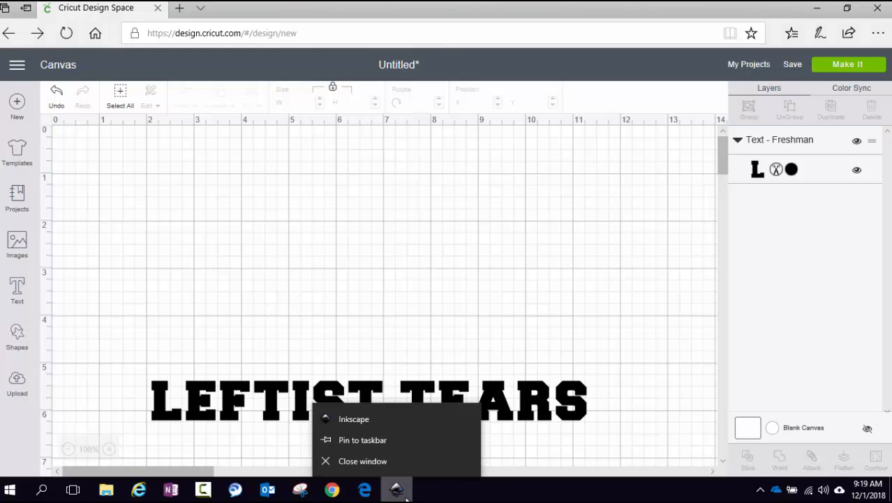
{"action": "left_click", "coordinate": [377, 464]}
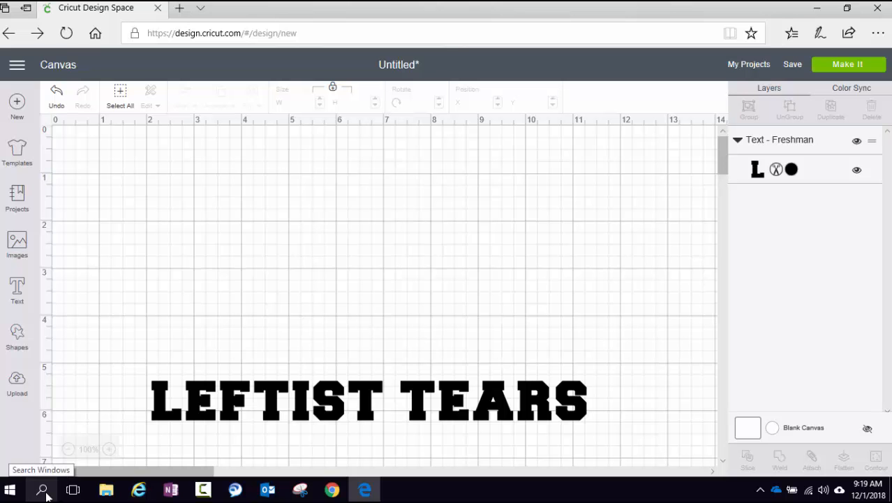
{"action": "left_click", "coordinate": [10, 490]}
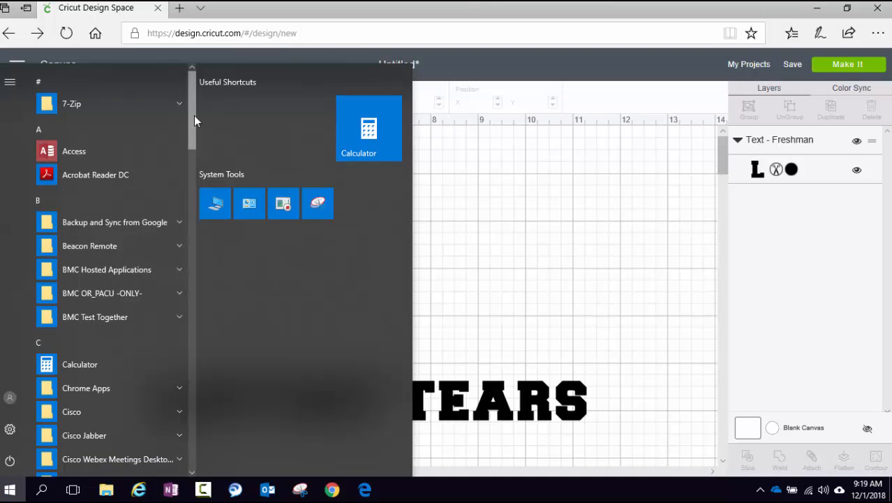
{"action": "left_click_drag", "start_coordinate": [194, 116], "coordinate": [192, 226]}
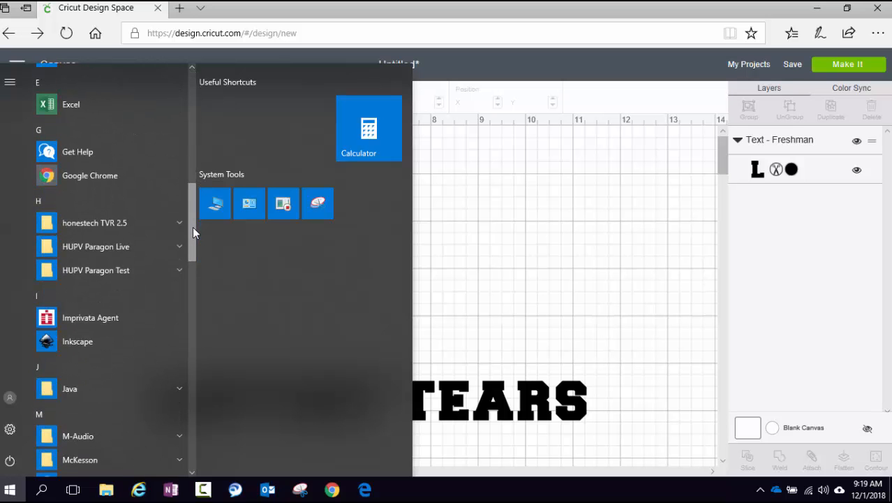
{"action": "left_click", "coordinate": [54, 349]}
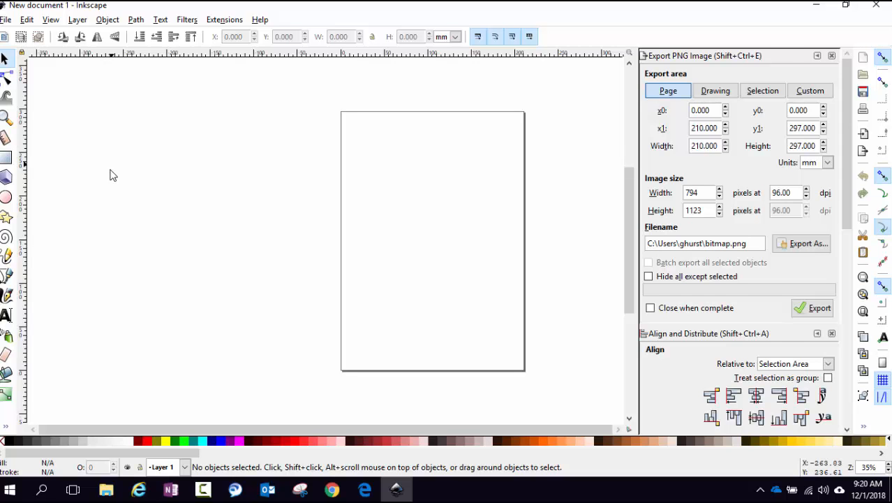
- Create two separate text objects in capitals beside the page, "LEFTIST" and, just below it, "TEARS"
{"action": "left_click", "coordinate": [5, 316]}
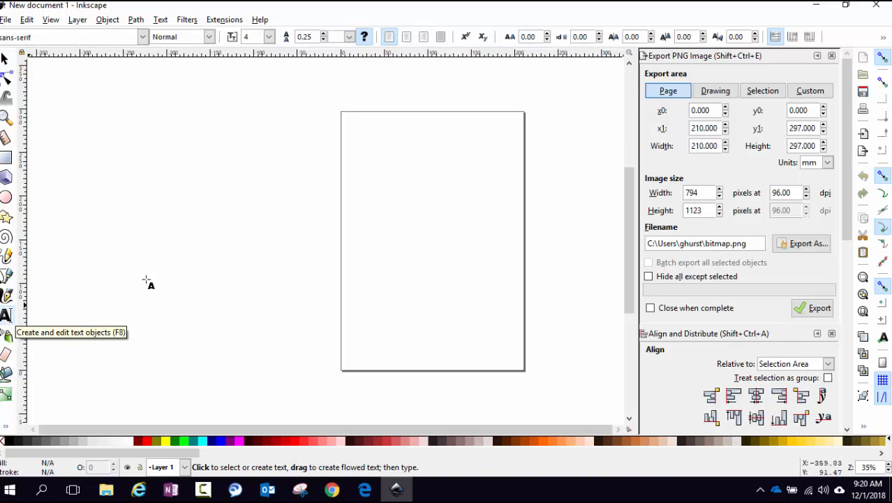
{"action": "left_click", "coordinate": [300, 256]}
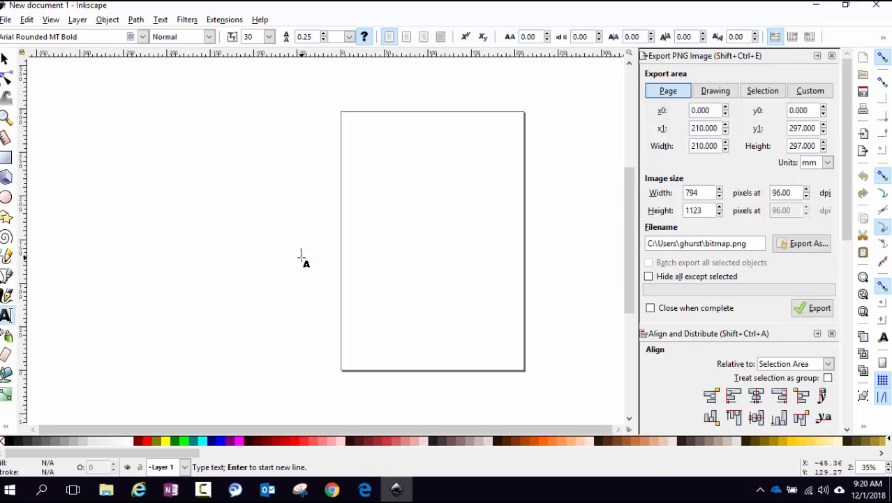
{"action": "type", "text": "Leftis"}
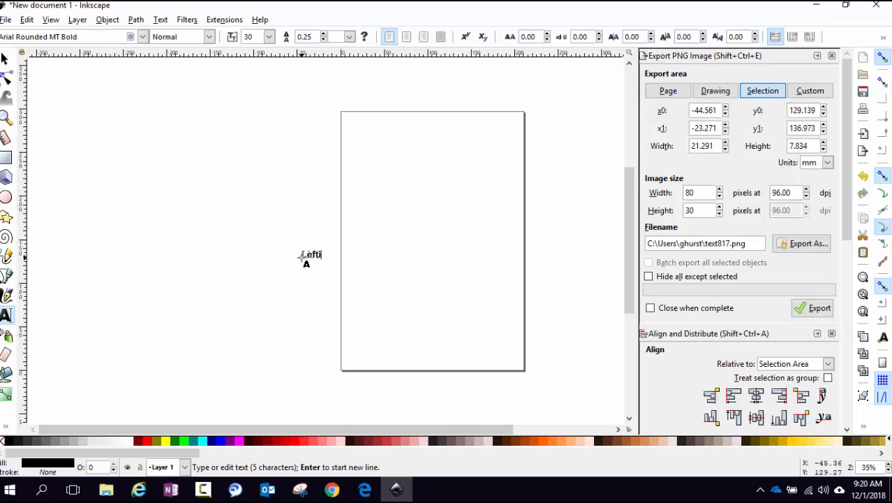
{"action": "key", "text": "BackSpace"}
{"action": "key", "text": "BackSpace"}
{"action": "key", "text": "BackSpace"}
{"action": "key", "text": "BackSpace"}
{"action": "key", "text": "BackSpace"}
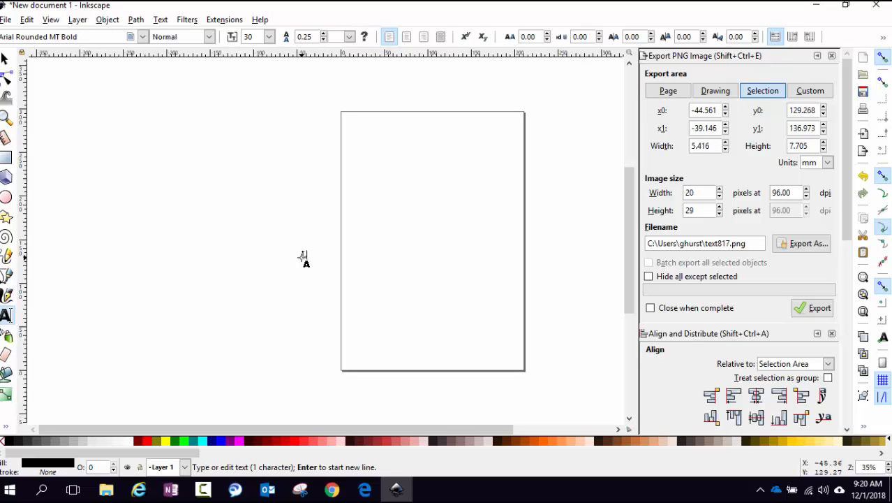
{"action": "type", "text": "EFT"}
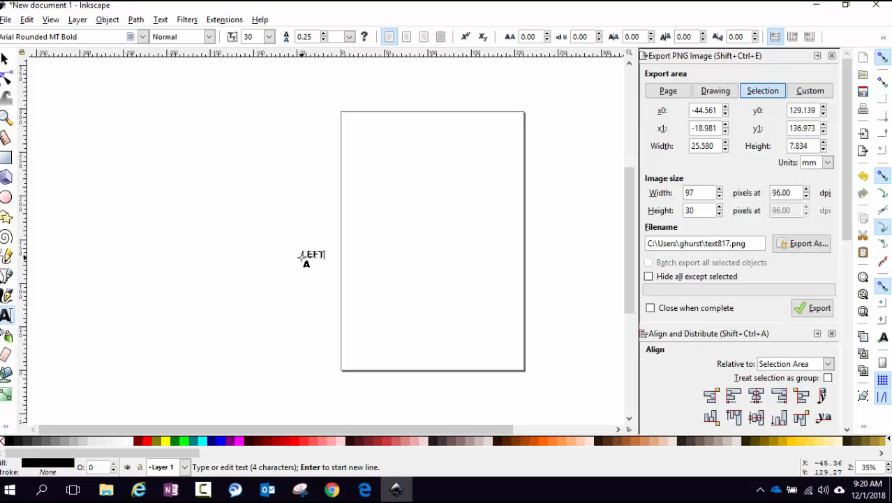
{"action": "type", "text": "IST"}
{"action": "left_click", "coordinate": [317, 266]}
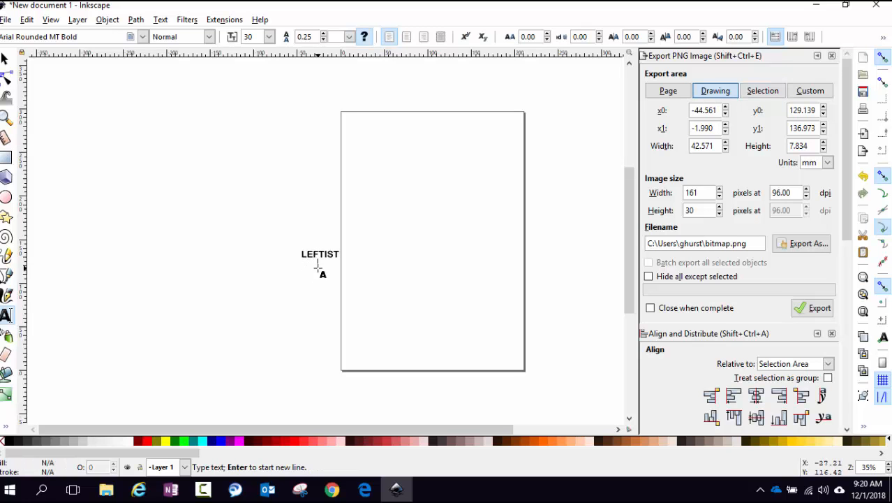
{"action": "type", "text": "TEARS"}
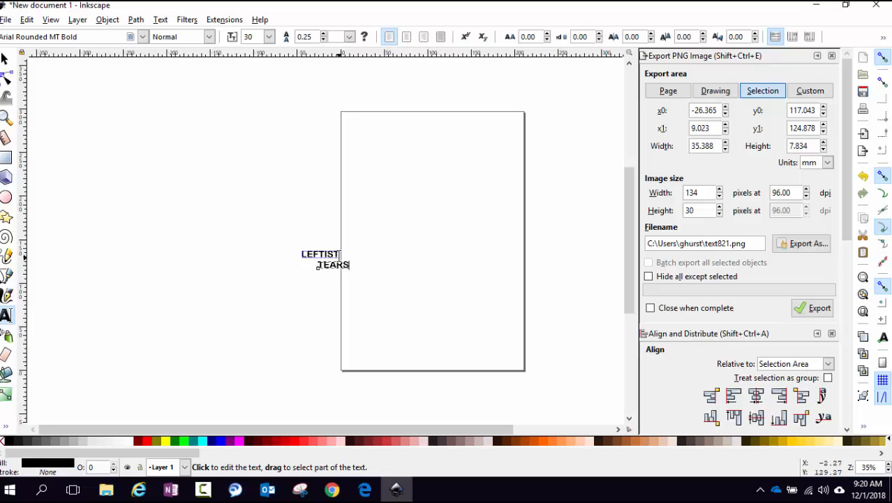
{"action": "double_click", "coordinate": [336, 255]}
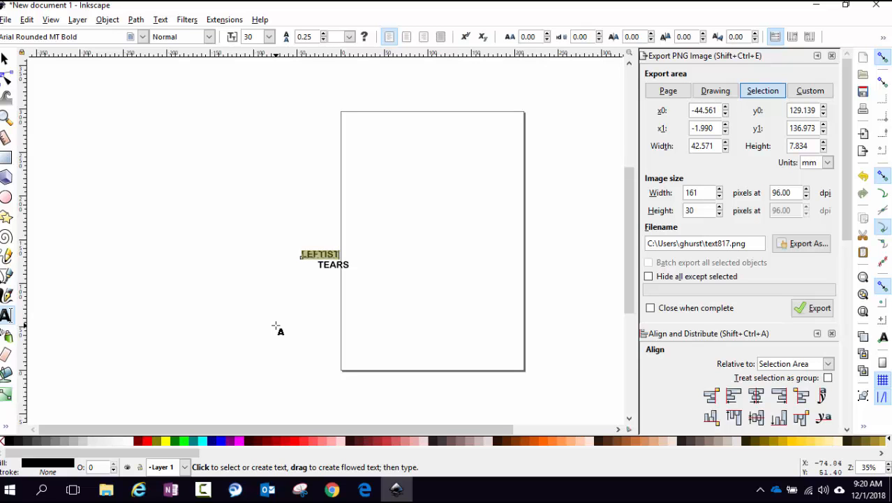
{"action": "type", "text": "a"}
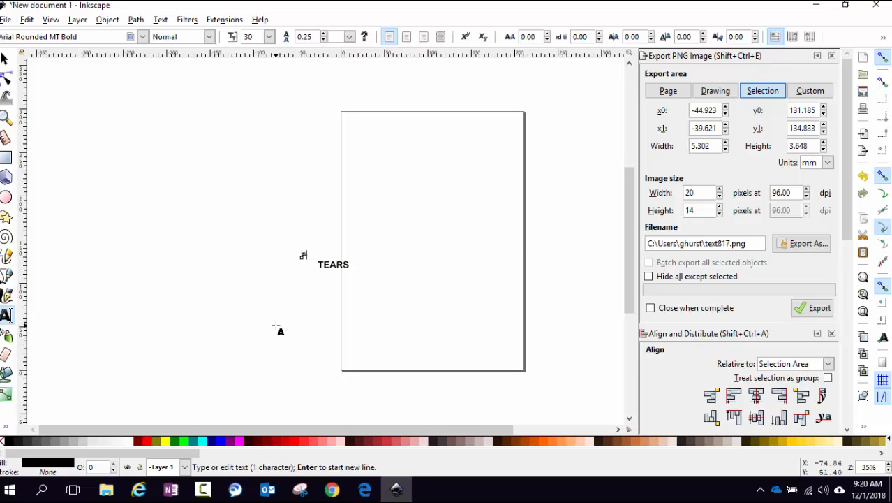
{"action": "key", "text": "ctrl+z"}
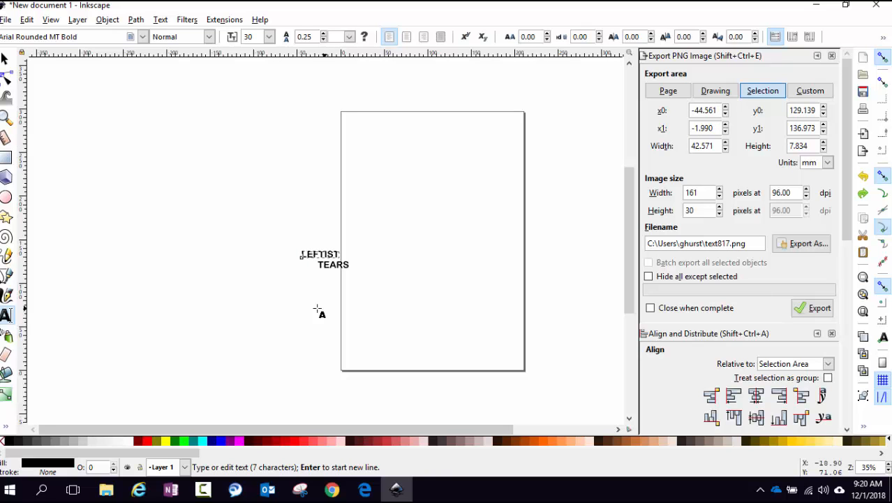
- Change the font of the whole "LEFTIST" text to Freshman
{"action": "left_click", "coordinate": [5, 59]}
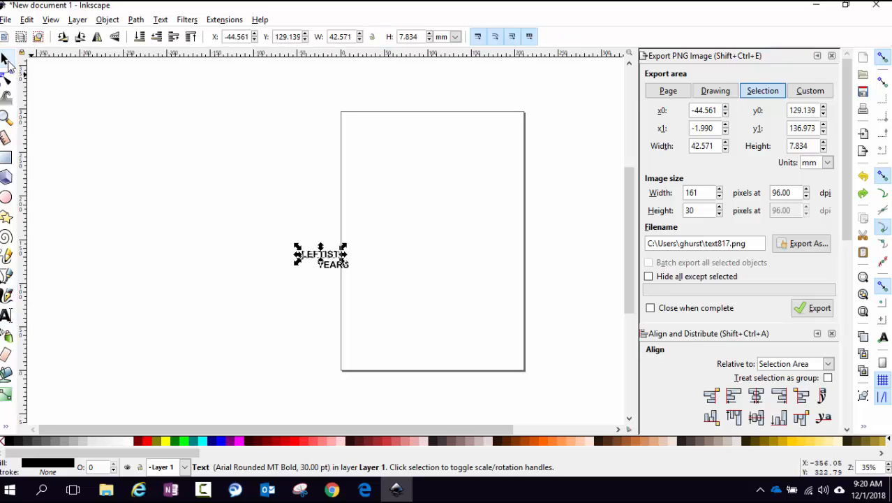
{"action": "key", "text": "ctrl"}
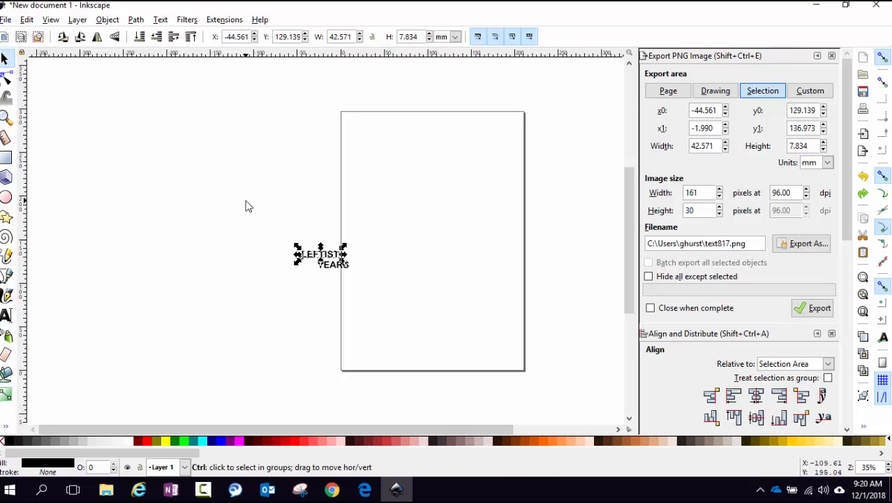
{"action": "scroll", "coordinate": [246, 206], "scroll_direction": "up", "scroll_amount": 5, "text": "ctrl"}
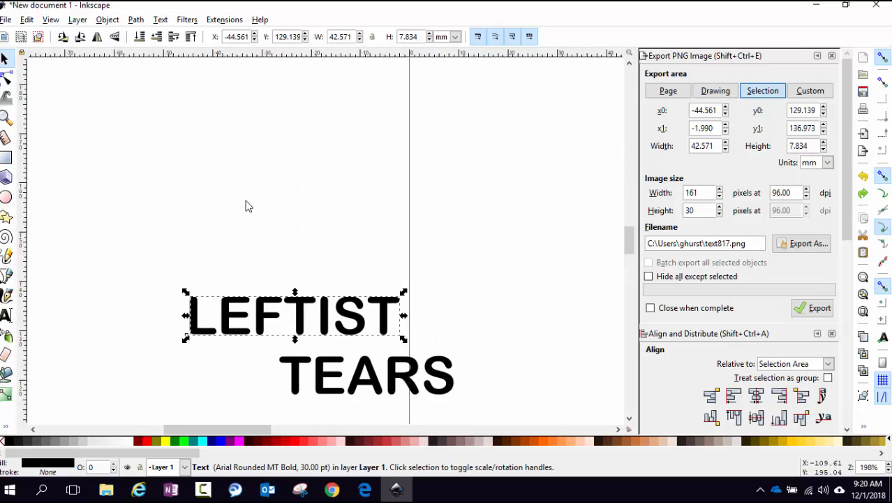
{"action": "double_click", "coordinate": [267, 315]}
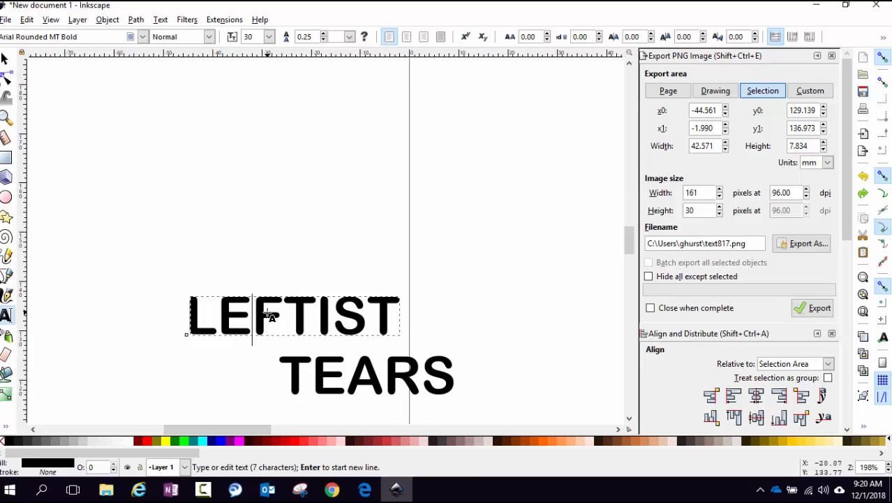
{"action": "key", "text": "ctrl+a"}
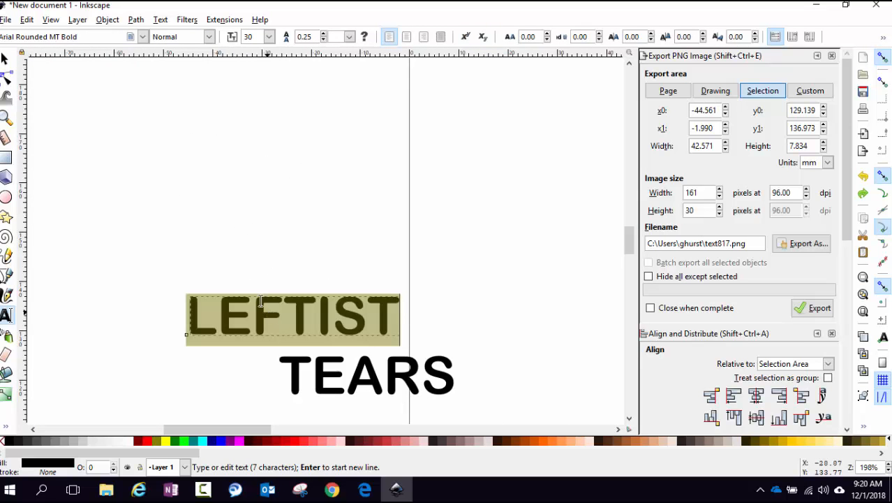
{"action": "left_click", "coordinate": [142, 37]}
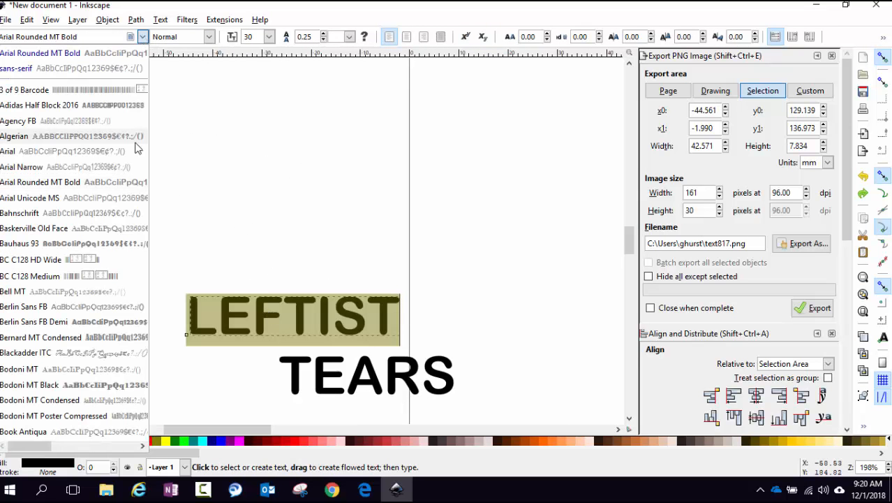
{"action": "scroll", "coordinate": [139, 175], "scroll_direction": "down", "scroll_amount": 1}
{"action": "scroll", "coordinate": [138, 173], "scroll_direction": "down", "scroll_amount": 9}
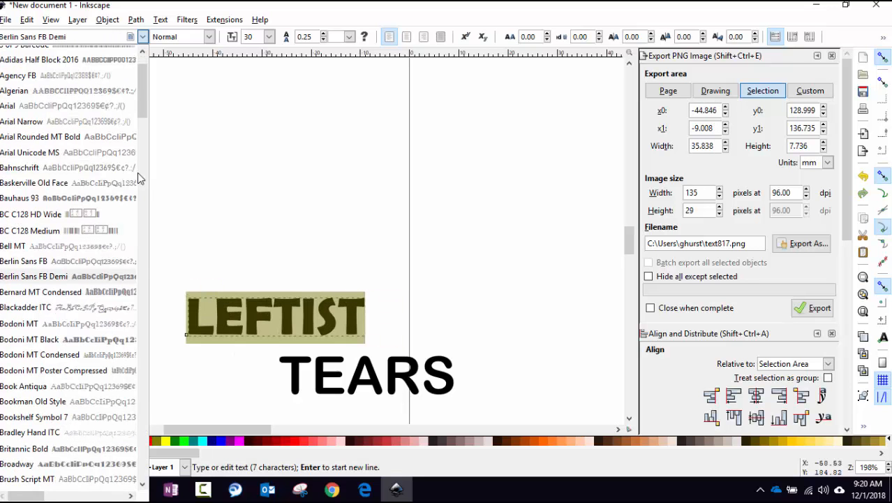
{"action": "scroll", "coordinate": [138, 173], "scroll_direction": "down", "scroll_amount": 8}
{"action": "scroll", "coordinate": [138, 172], "scroll_direction": "down", "scroll_amount": 9}
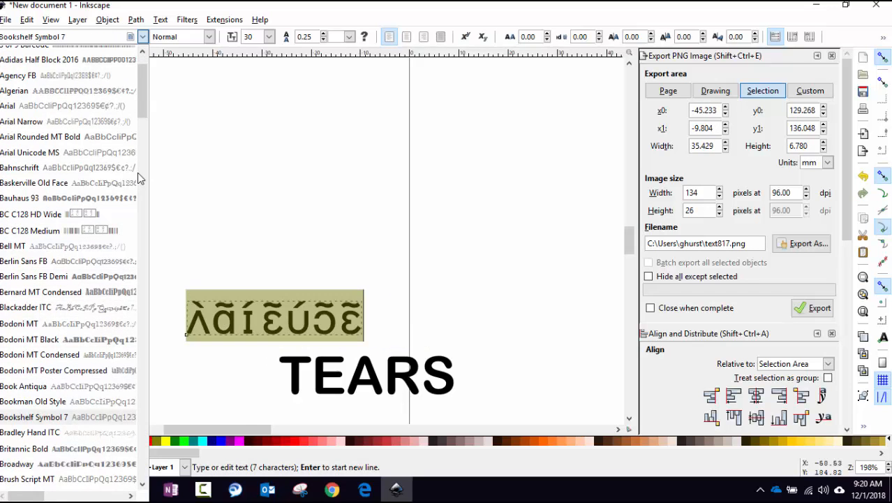
{"action": "scroll", "coordinate": [138, 172], "scroll_direction": "down", "scroll_amount": 4}
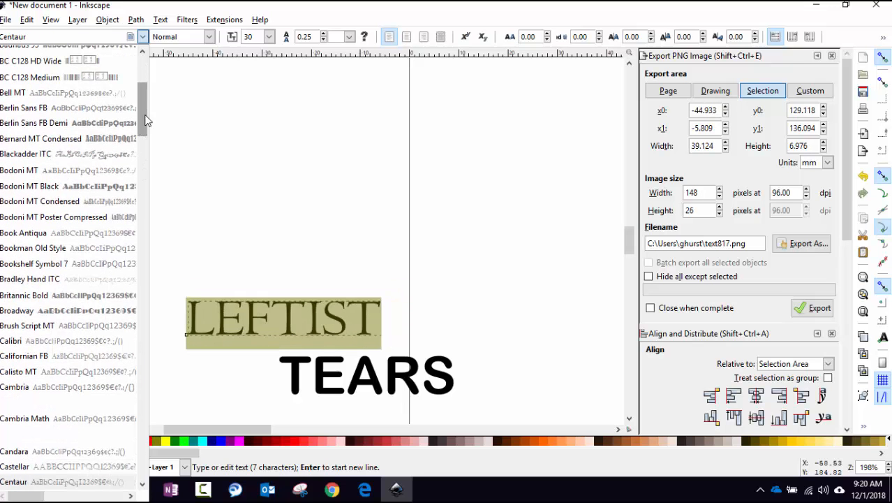
{"action": "left_click_drag", "start_coordinate": [146, 120], "coordinate": [147, 217]}
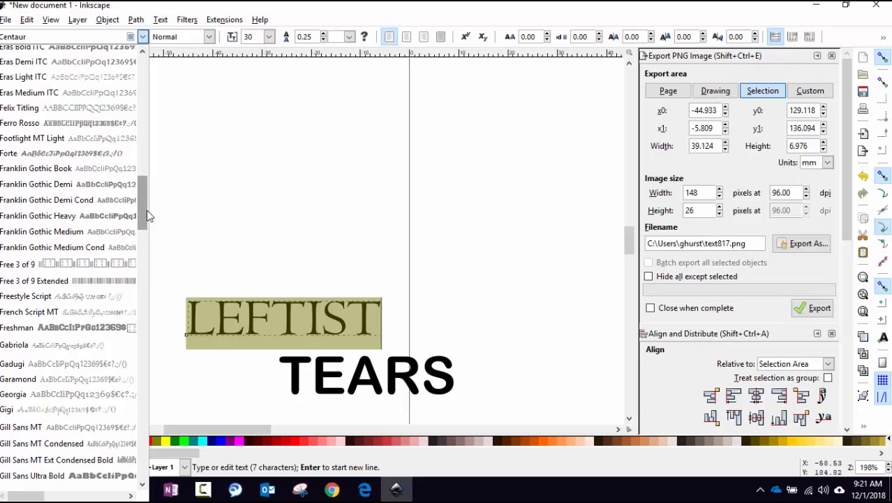
{"action": "left_click", "coordinate": [104, 334]}
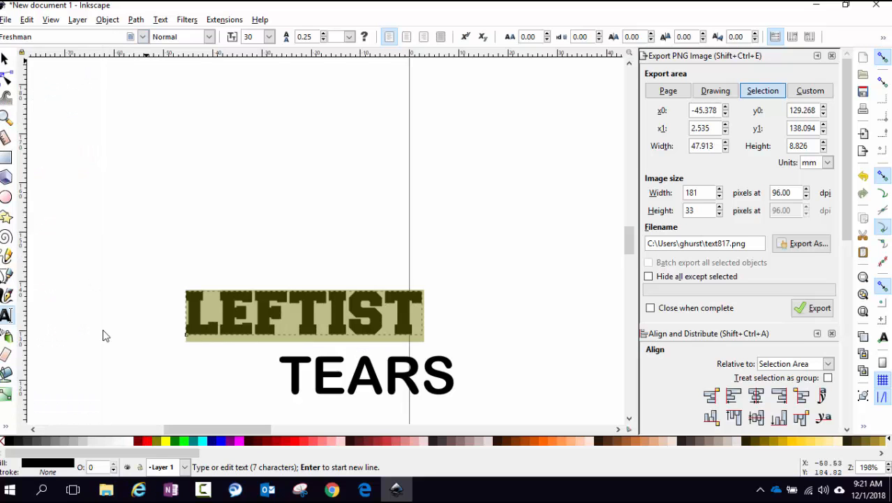
- Change the font of the whole "TEARS" text to Freshman
{"action": "left_click", "coordinate": [392, 368]}
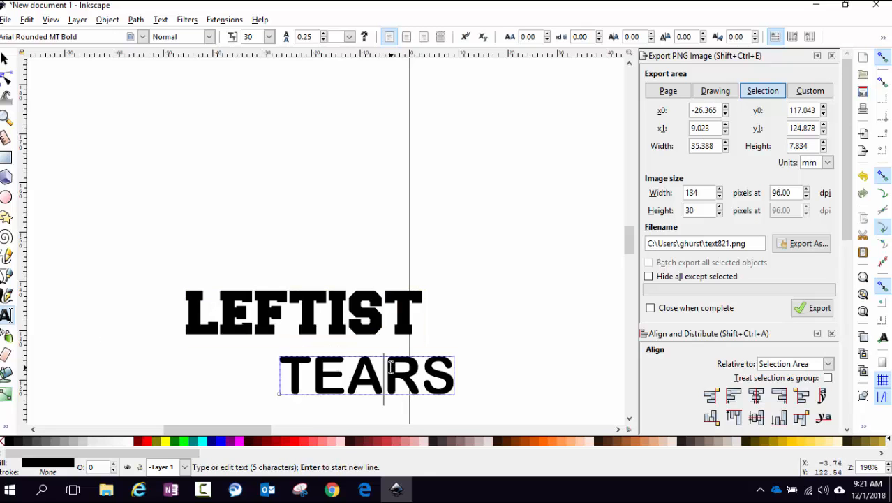
{"action": "double_click", "coordinate": [391, 368]}
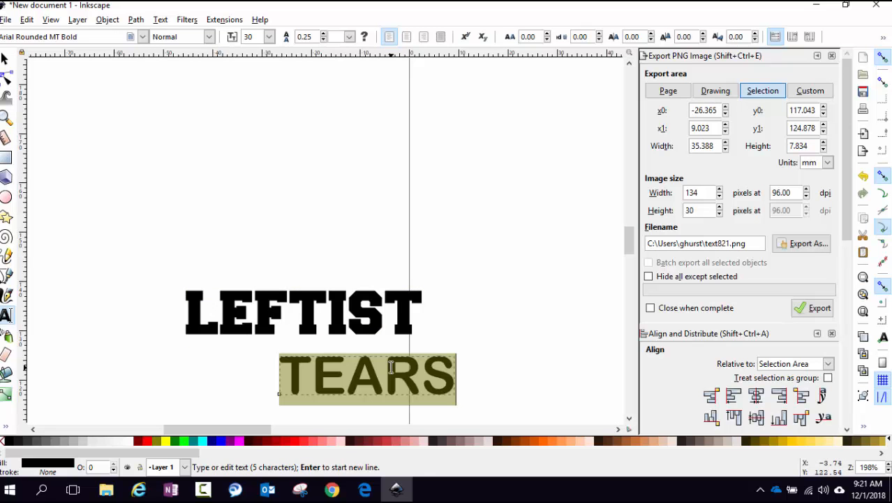
{"action": "left_click", "coordinate": [142, 37]}
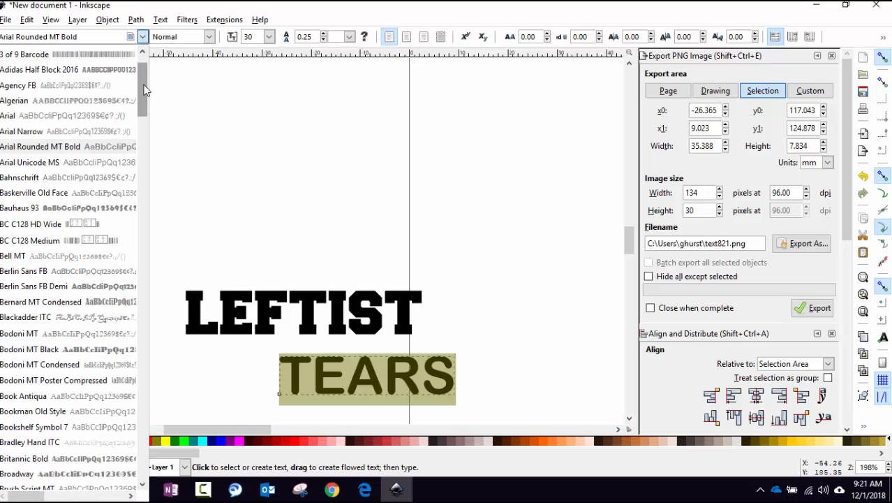
{"action": "left_click_drag", "start_coordinate": [143, 85], "coordinate": [141, 63]}
{"action": "left_click", "coordinate": [113, 69]}
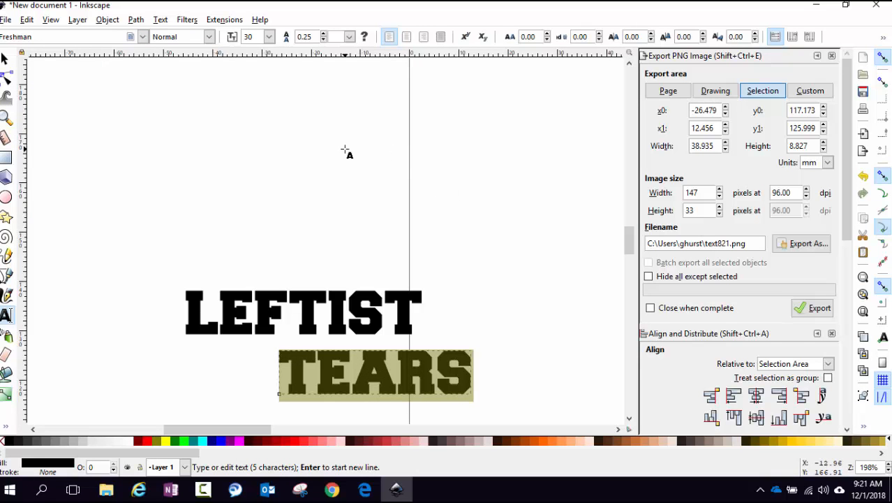
- Draw a nearly horizontal line about 62 mm long above the text and bend it upward into an arch about 19 mm high
{"action": "left_click", "coordinate": [5, 275]}
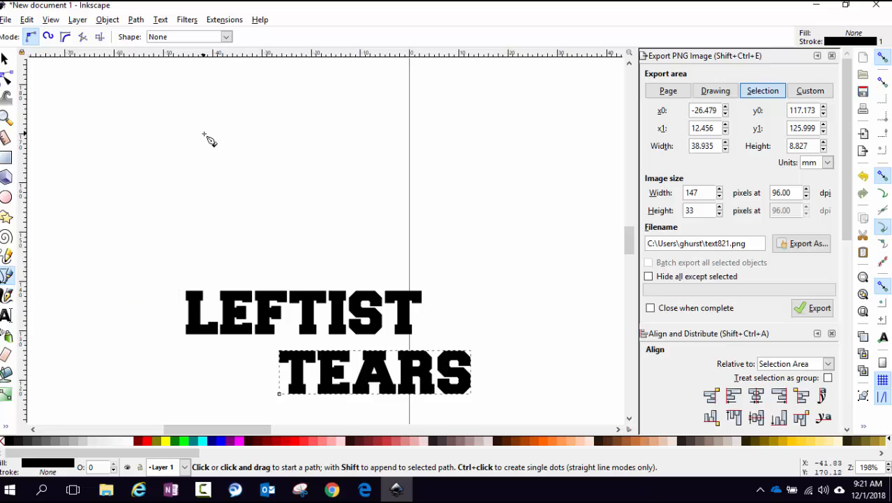
{"action": "left_click", "coordinate": [153, 185]}
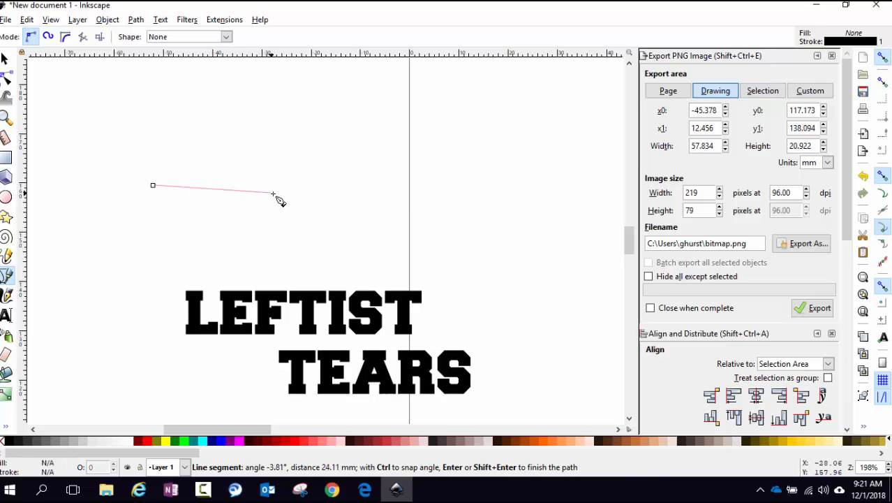
{"action": "double_click", "coordinate": [457, 184]}
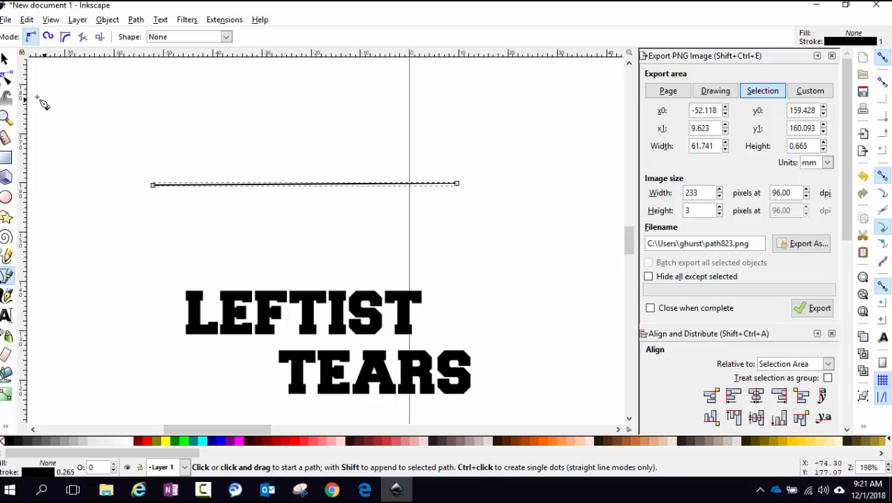
{"action": "left_click", "coordinate": [6, 81]}
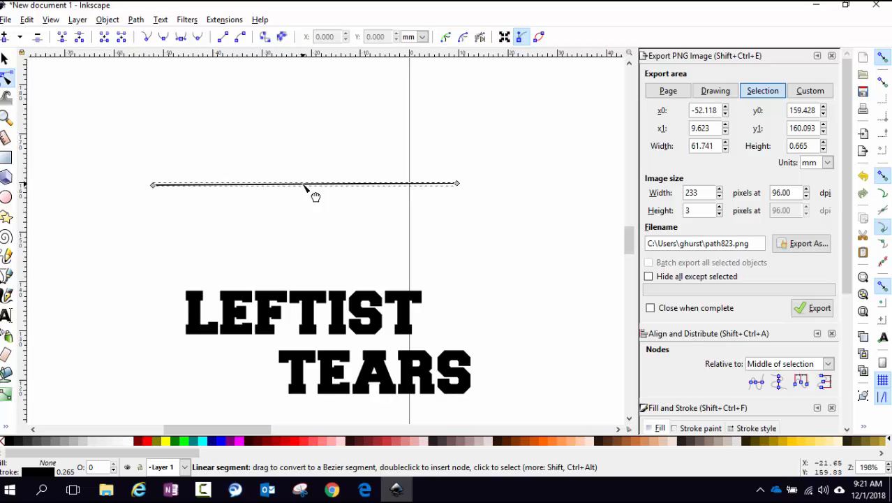
{"action": "left_click_drag", "start_coordinate": [305, 186], "coordinate": [308, 94]}
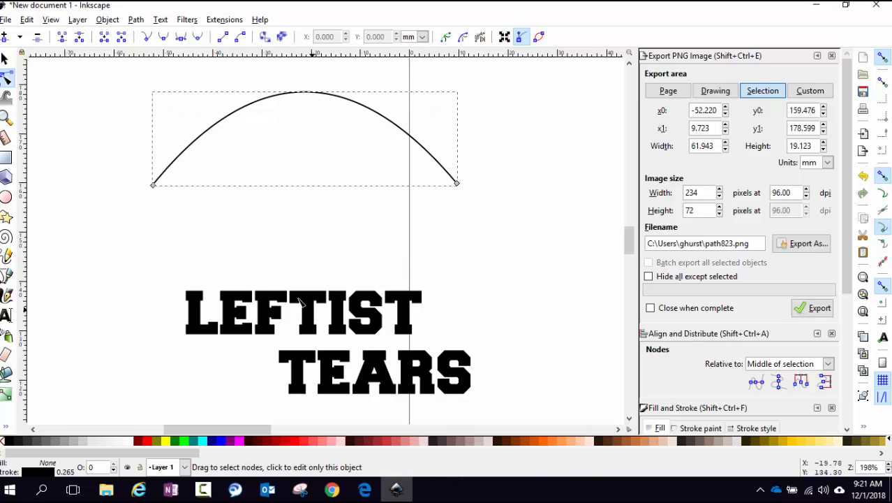
- Move the "LEFTIST" text up over the arch and put it on that path
{"action": "left_click", "coordinate": [5, 59]}
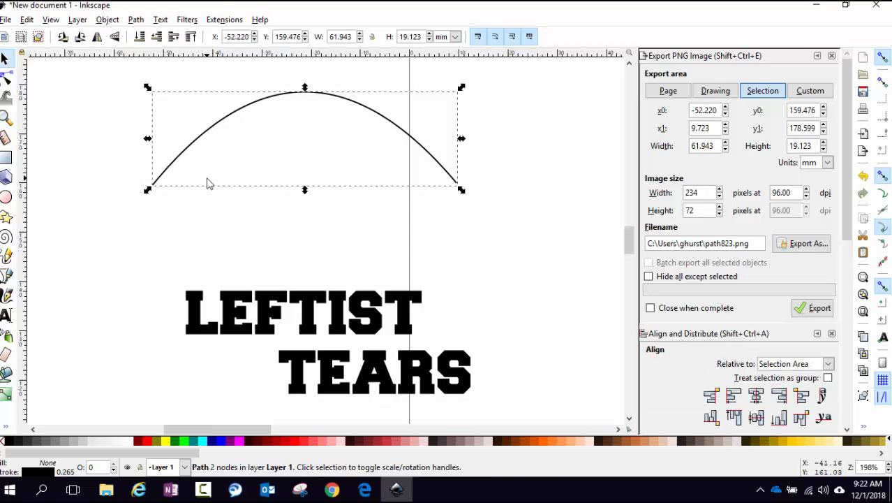
{"action": "left_click_drag", "start_coordinate": [314, 313], "coordinate": [317, 150]}
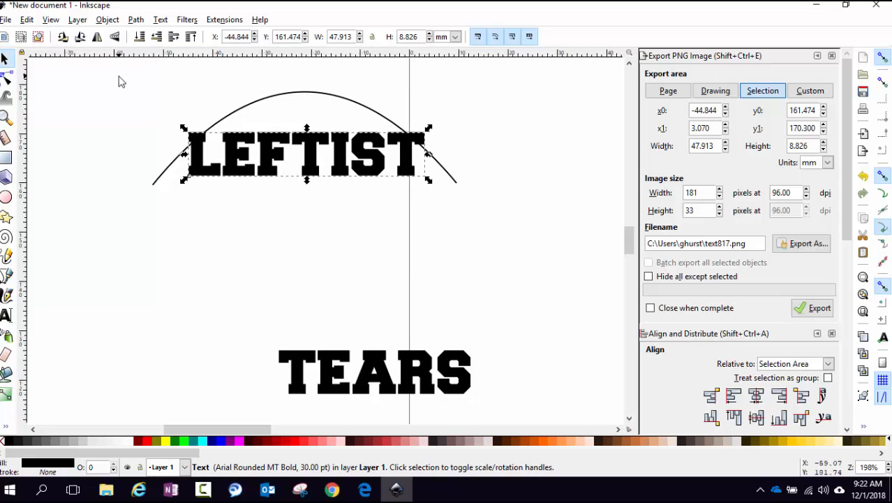
{"action": "left_click_drag", "start_coordinate": [118, 81], "coordinate": [502, 246]}
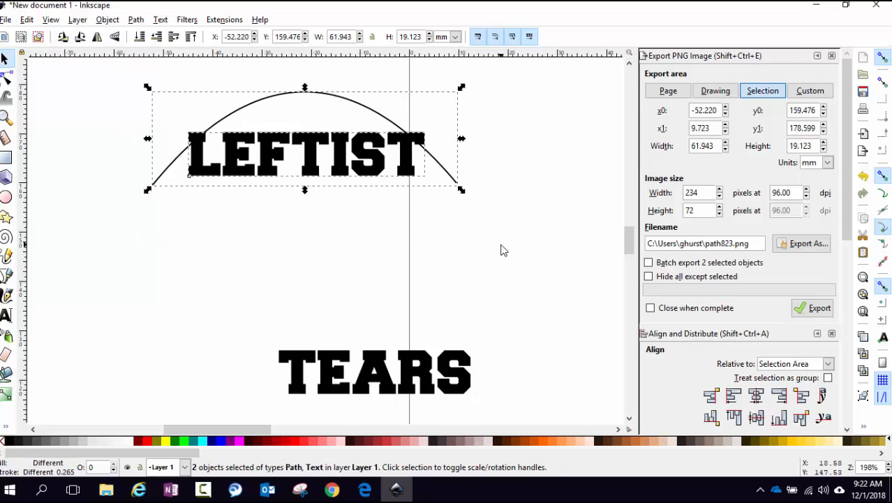
{"action": "left_click", "coordinate": [161, 21]}
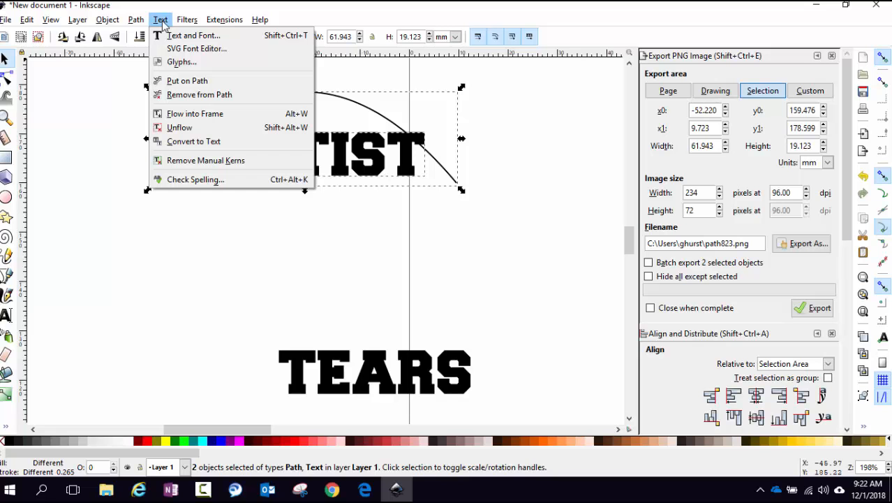
{"action": "left_click", "coordinate": [185, 81]}
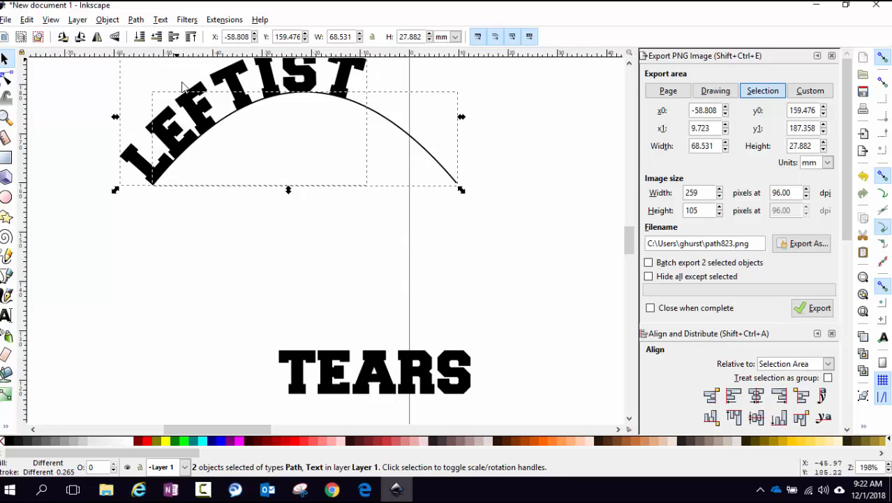
- Insert leading spaces before "LEFTIST" to centre the word along the arch
{"action": "left_click", "coordinate": [148, 180]}
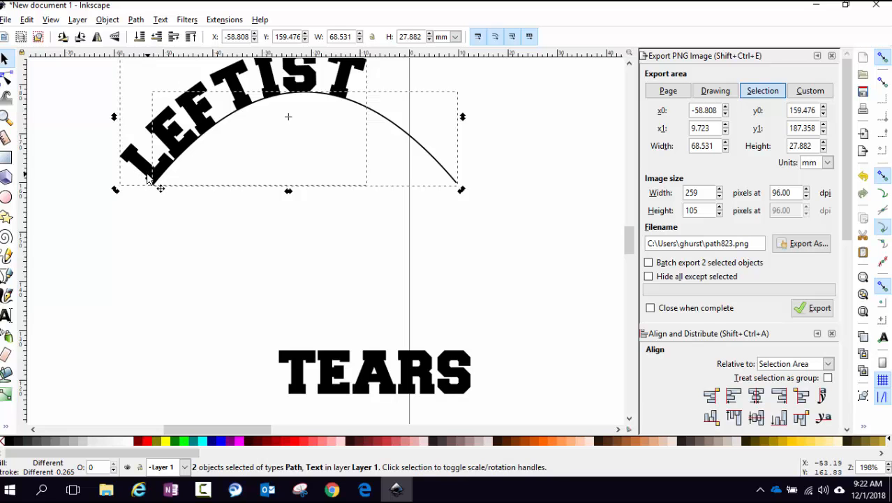
{"action": "double_click", "coordinate": [148, 180]}
{"action": "left_click", "coordinate": [149, 179]}
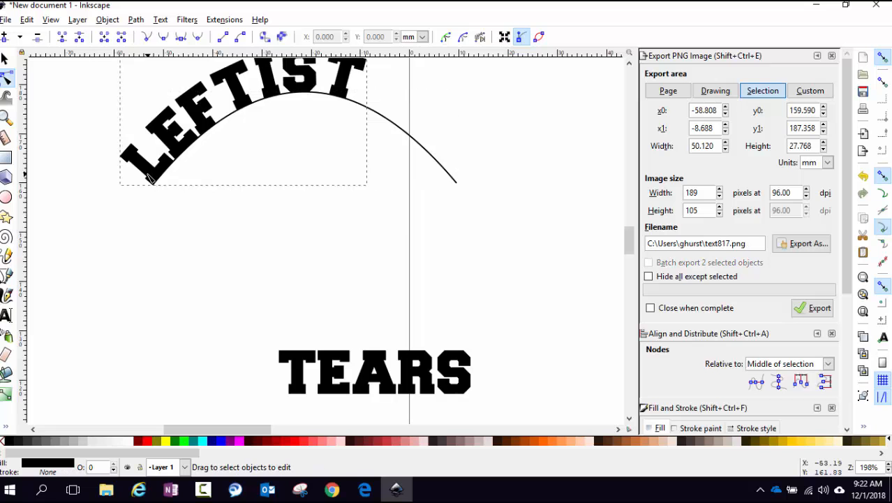
{"action": "left_click", "coordinate": [5, 59]}
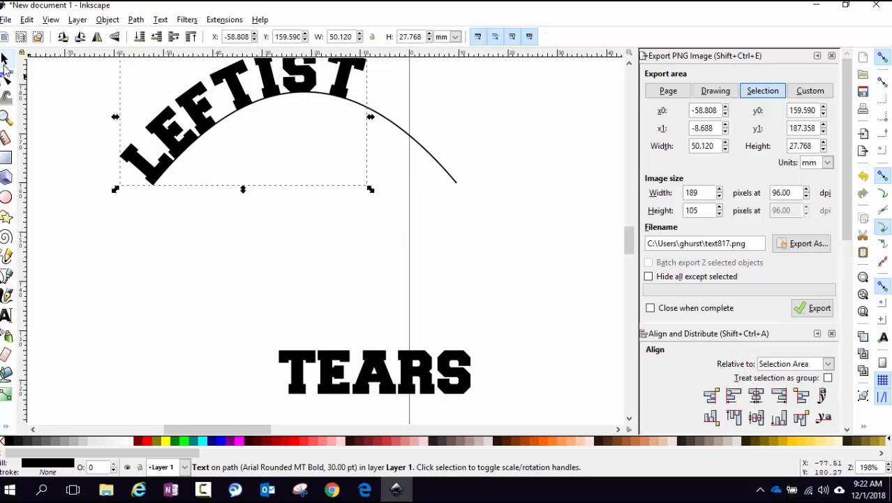
{"action": "double_click", "coordinate": [149, 169]}
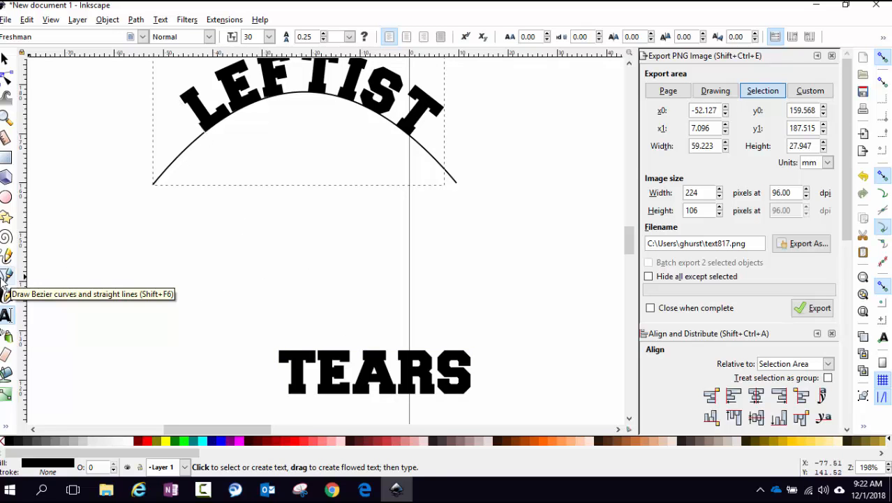
- Draw a nearly horizontal line about 50 mm long above "TEARS" and bend it downward into a curve about 15 mm deep
{"action": "left_click", "coordinate": [6, 276]}
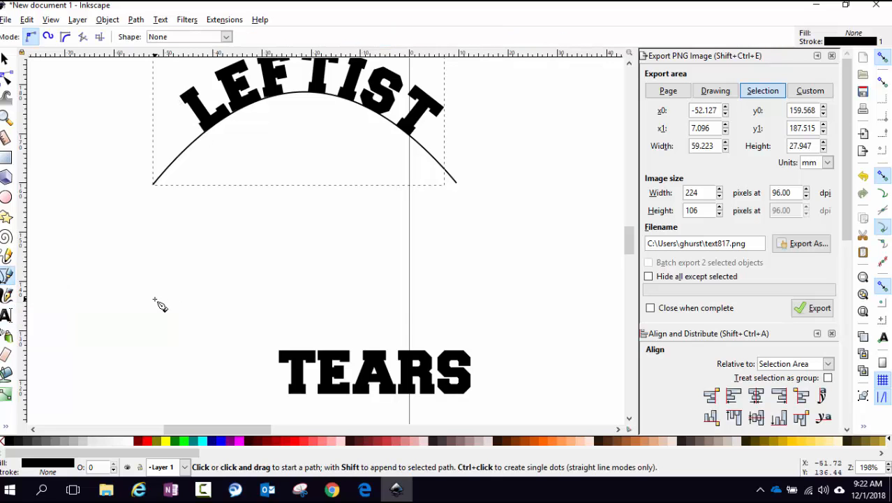
{"action": "left_click", "coordinate": [241, 326]}
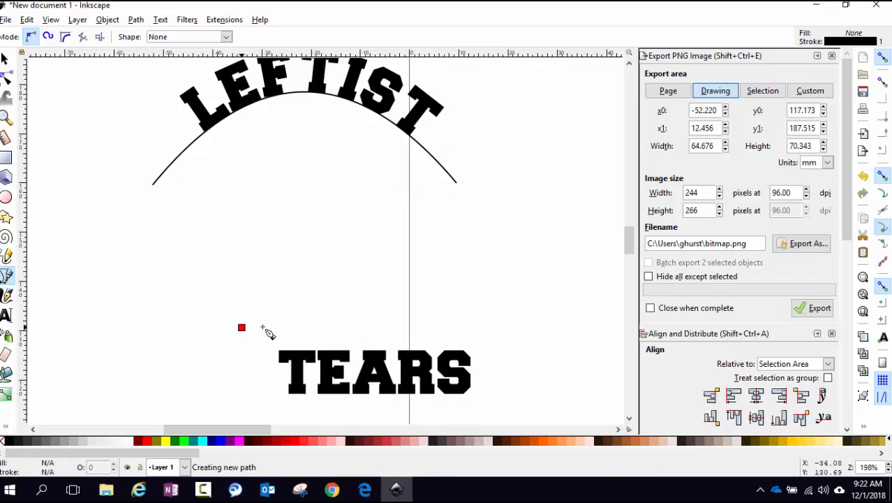
{"action": "double_click", "coordinate": [487, 329]}
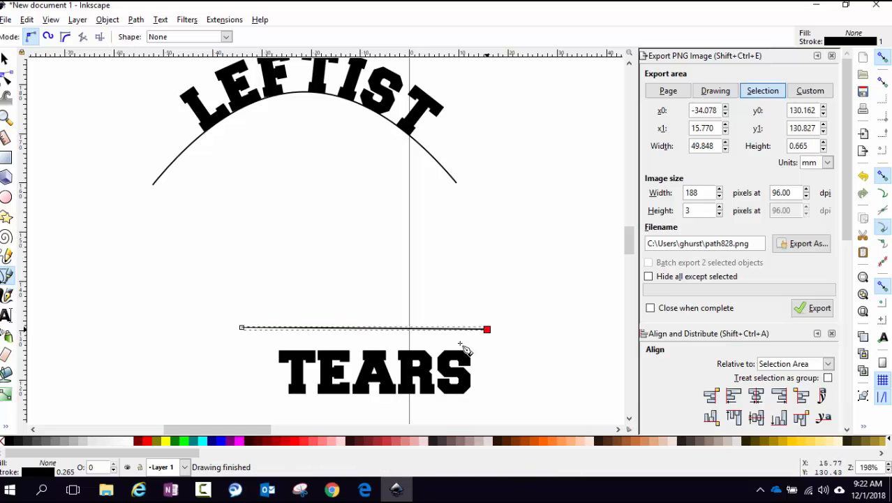
{"action": "left_click", "coordinate": [7, 79]}
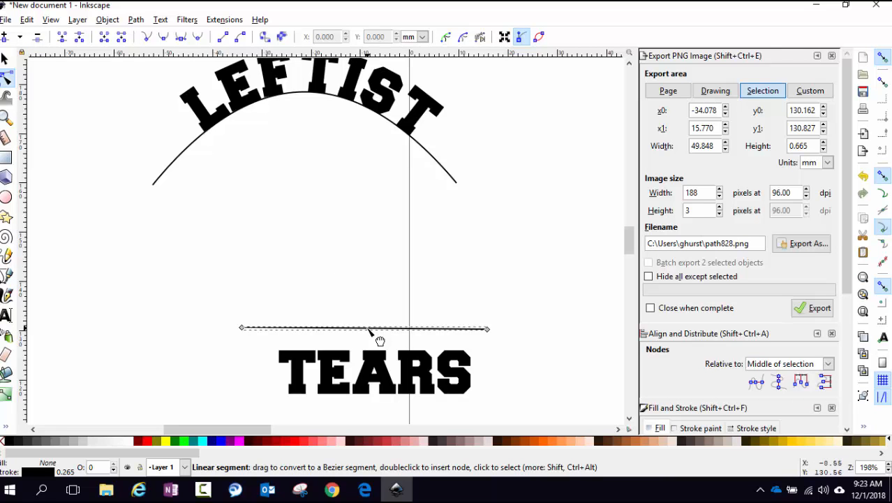
{"action": "left_click_drag", "start_coordinate": [368, 328], "coordinate": [364, 403]}
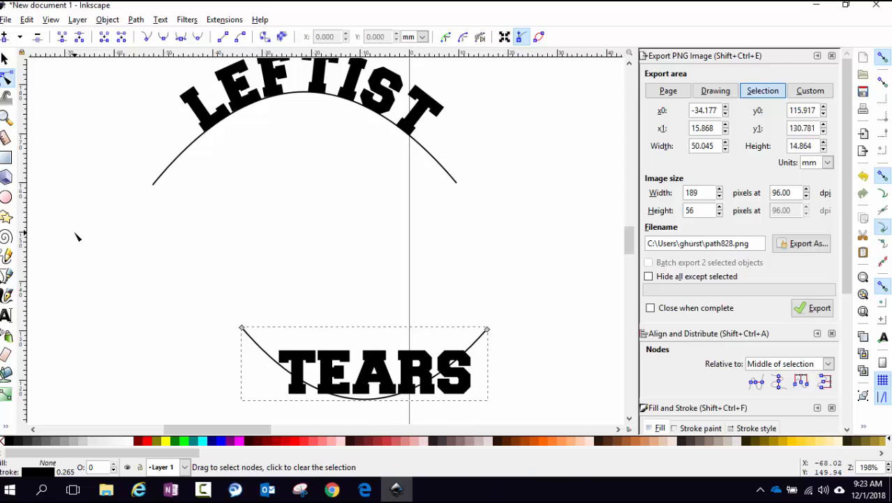
- Put the "TEARS" text on the downward-bent curve
{"action": "left_click", "coordinate": [6, 59]}
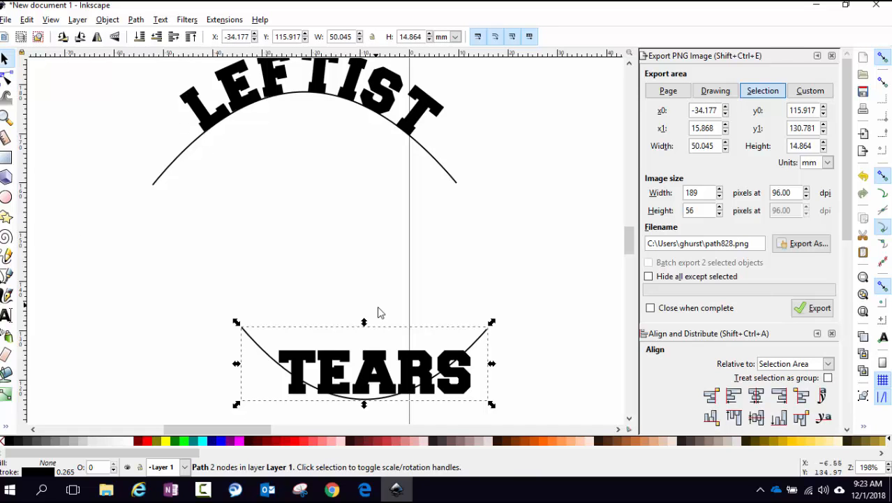
{"action": "left_click_drag", "start_coordinate": [208, 291], "coordinate": [530, 430]}
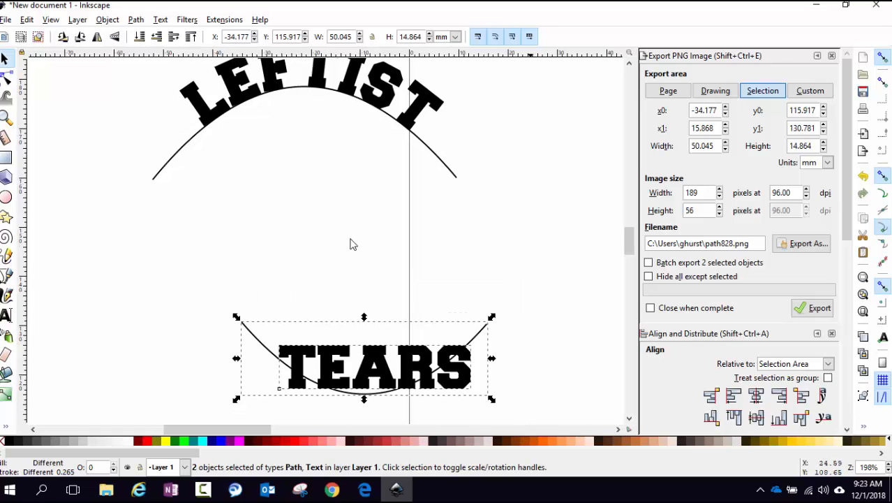
{"action": "left_click", "coordinate": [161, 21]}
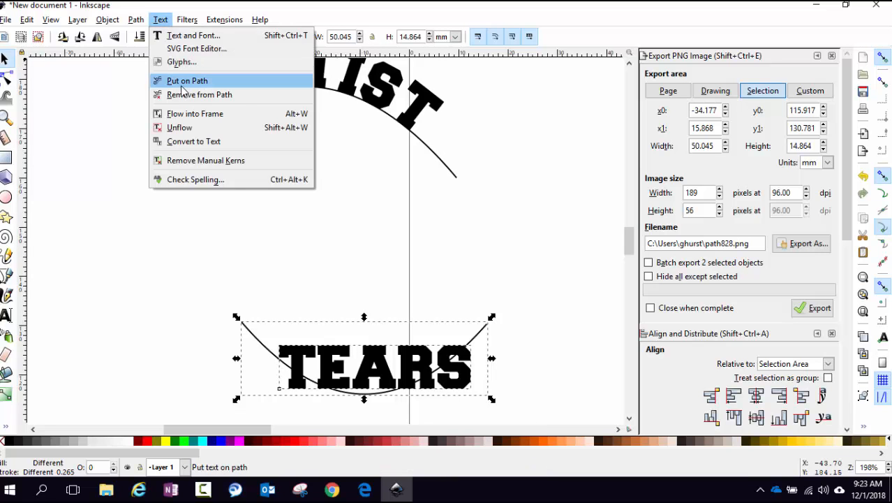
{"action": "left_click", "coordinate": [185, 82]}
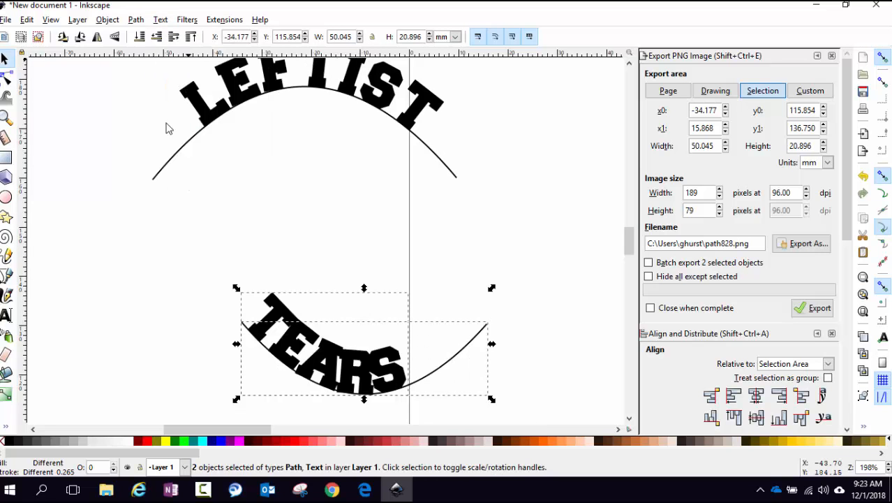
- Insert three leading spaces before "TEARS" to centre the word along its curve
{"action": "key", "text": "n"}
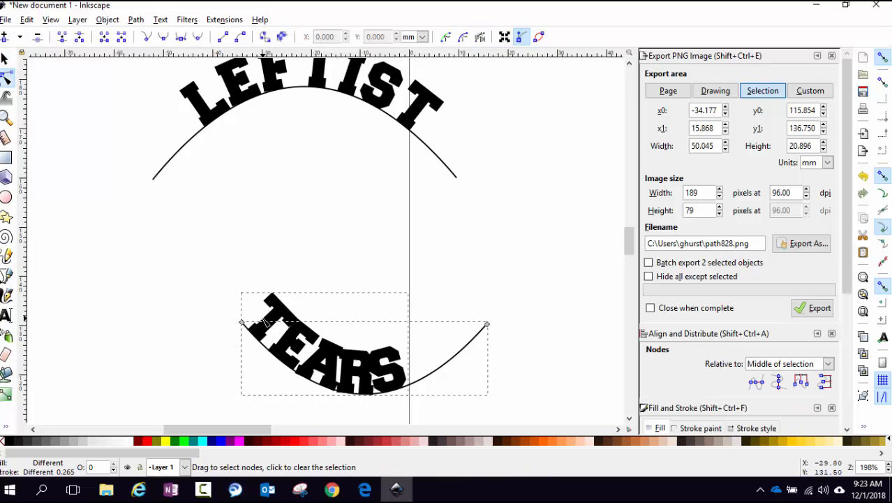
{"action": "left_click", "coordinate": [7, 62]}
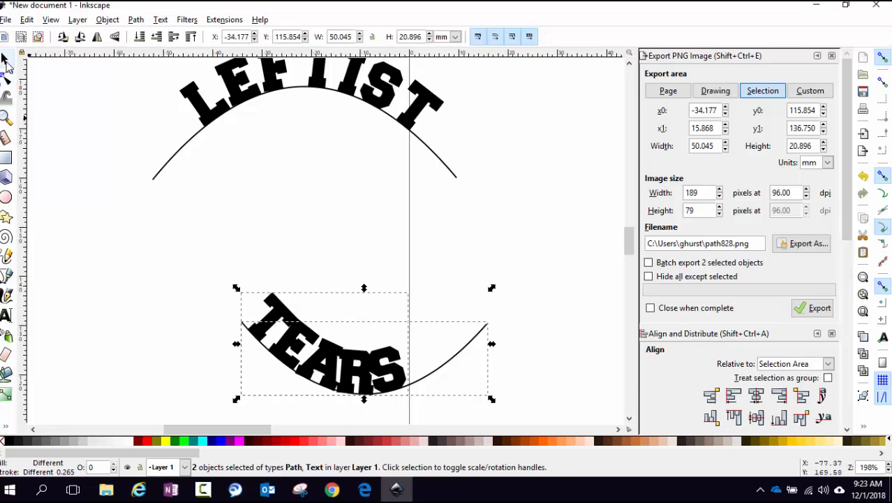
{"action": "key", "text": "n"}
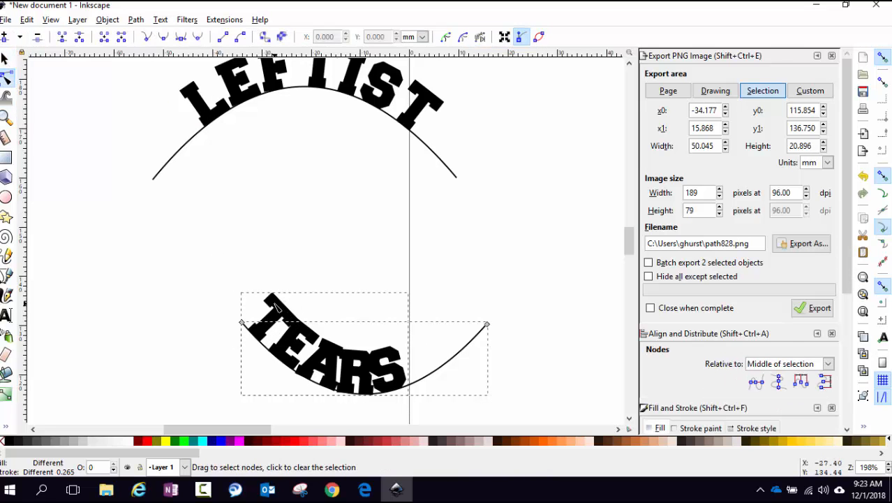
{"action": "left_click", "coordinate": [276, 305]}
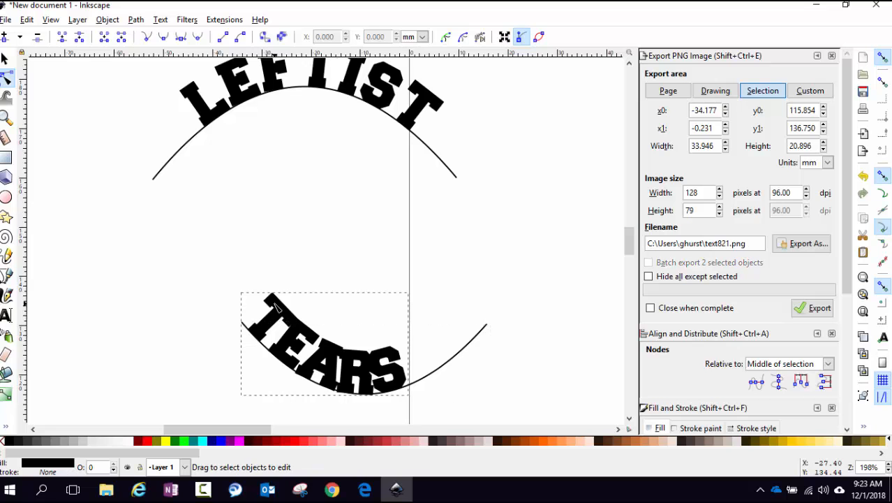
{"action": "left_click", "coordinate": [5, 61]}
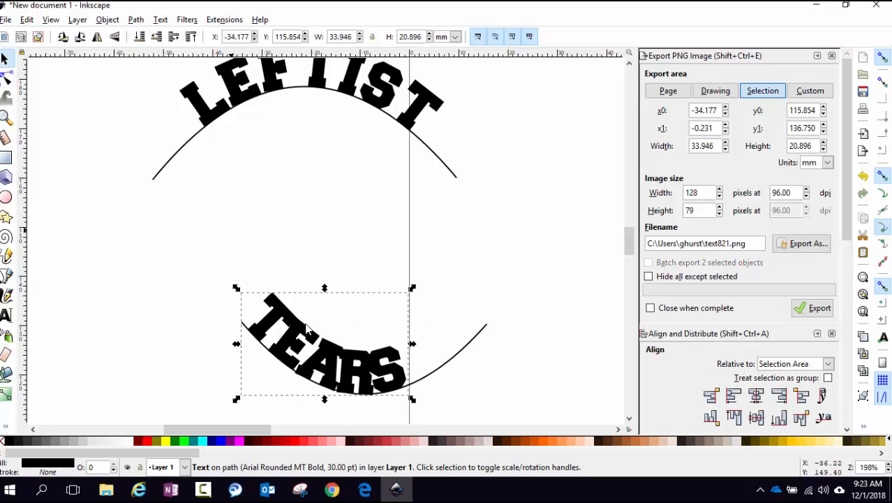
{"action": "double_click", "coordinate": [282, 307]}
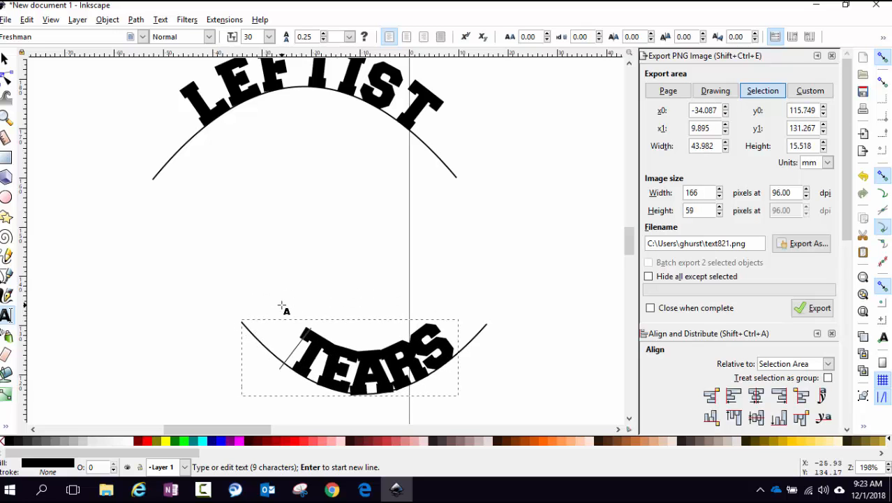
{"action": "key", "text": "BackSpace"}
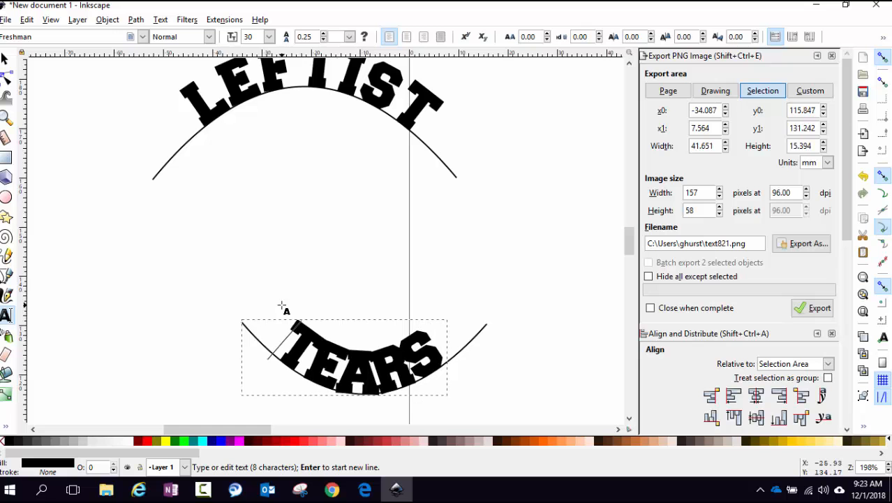
{"action": "key", "text": "Escape"}
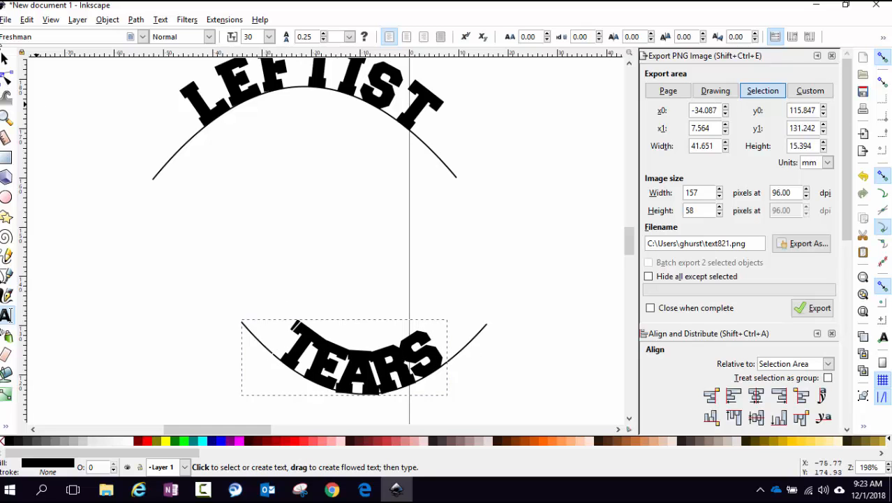
- Try reshaping the "TEARS" curve by moving its right end node and that node's handle upward, and undo both changes
{"action": "left_click", "coordinate": [9, 77]}
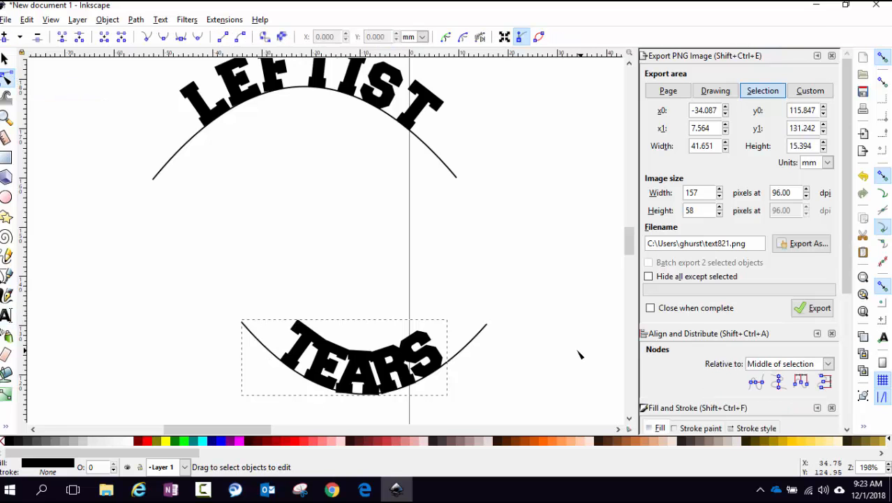
{"action": "left_click", "coordinate": [482, 333]}
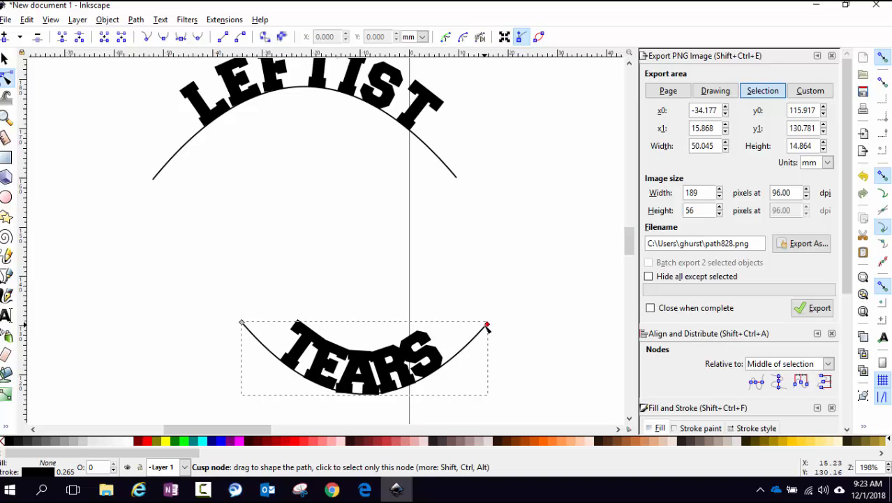
{"action": "left_click_drag", "start_coordinate": [487, 325], "coordinate": [480, 187]}
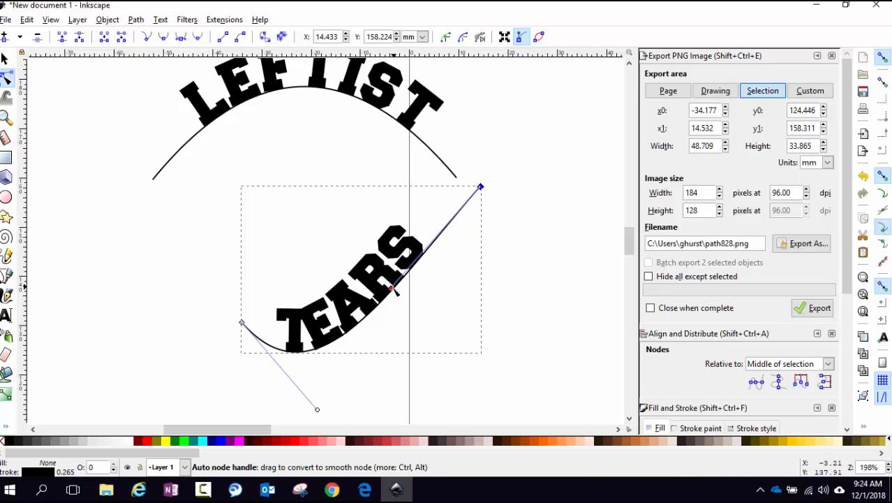
{"action": "left_click_drag", "start_coordinate": [395, 290], "coordinate": [245, 113]}
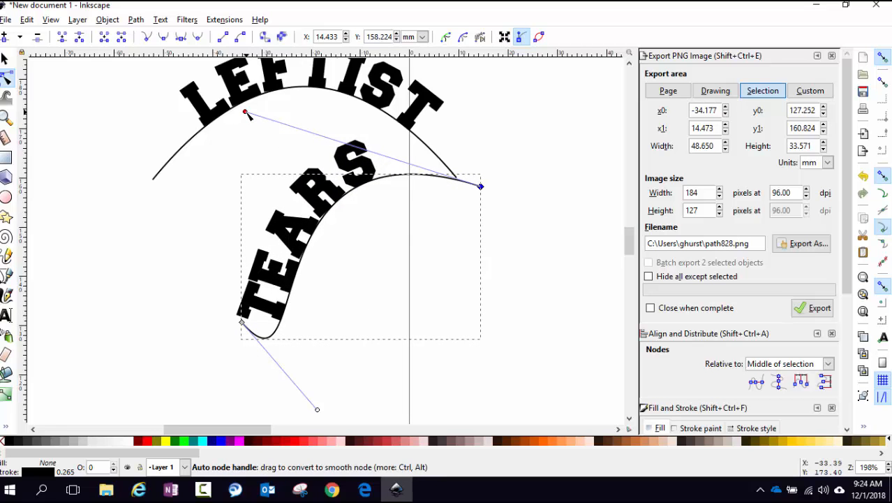
{"action": "key", "text": "ctrl+z"}
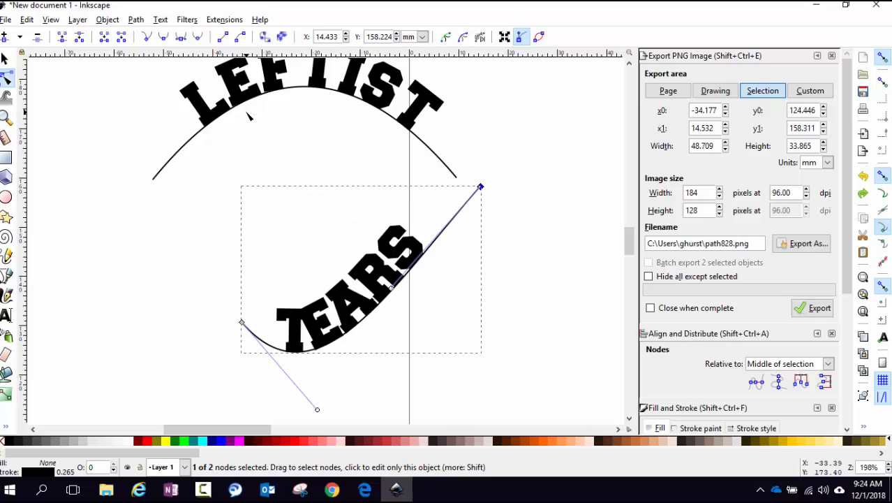
{"action": "key", "text": "ctrl+z"}
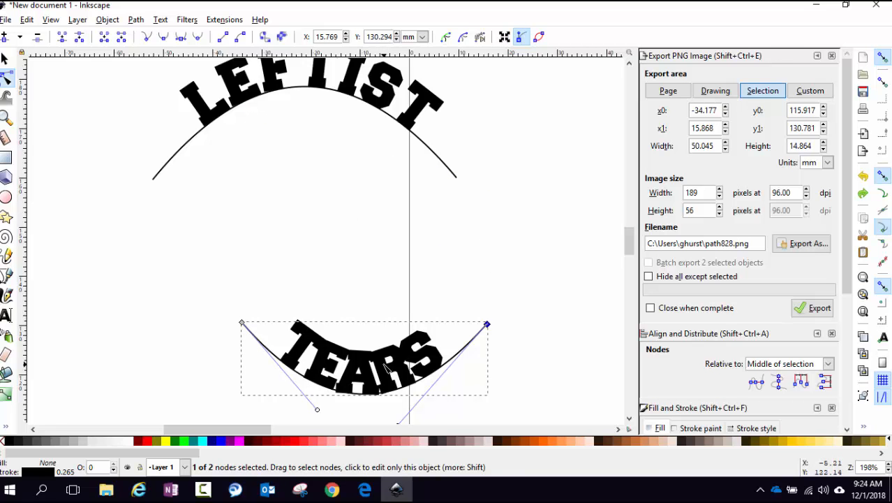
- Set the letter spacing of the "TEARS" text to 7.64
{"action": "left_click", "coordinate": [6, 59]}
{"action": "double_click", "coordinate": [331, 358]}
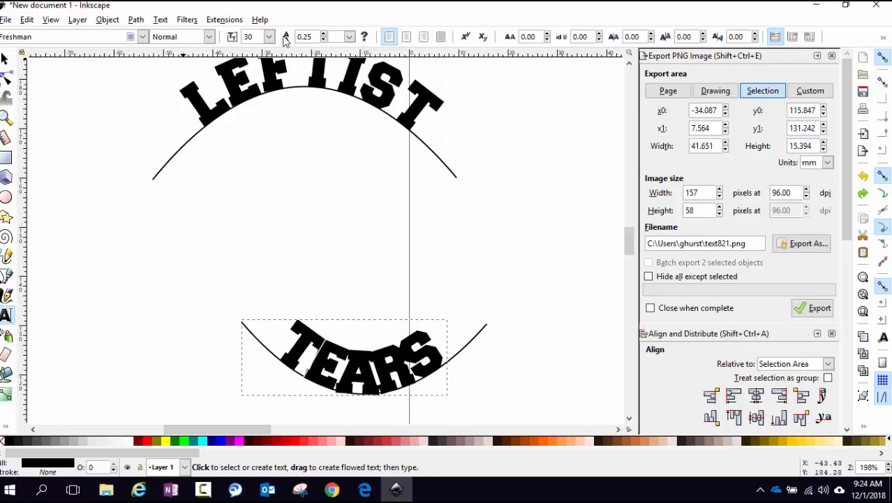
{"action": "left_click", "coordinate": [548, 33]}
{"action": "left_click_drag", "start_coordinate": [548, 34], "coordinate": [548, 36]}
{"action": "left_click", "coordinate": [548, 33]}
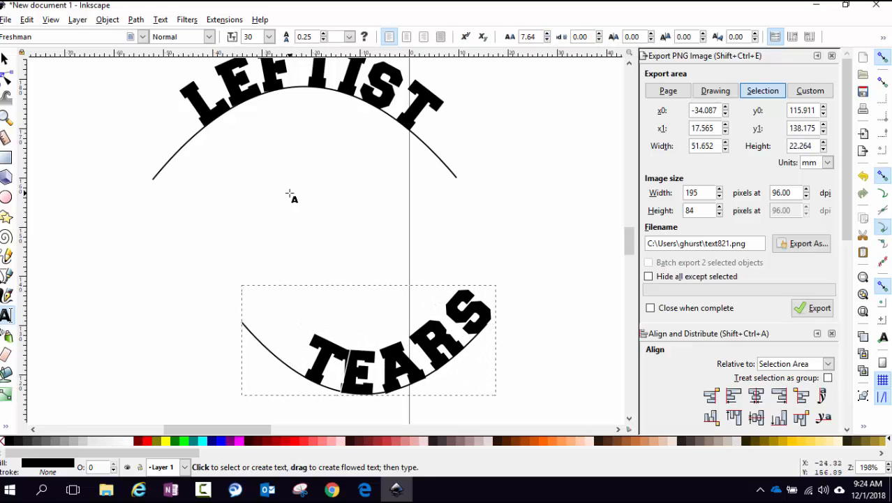
- Remove two of the leading spaces before "TEARS" so the word starts further left along its curve
{"action": "left_click", "coordinate": [312, 350]}
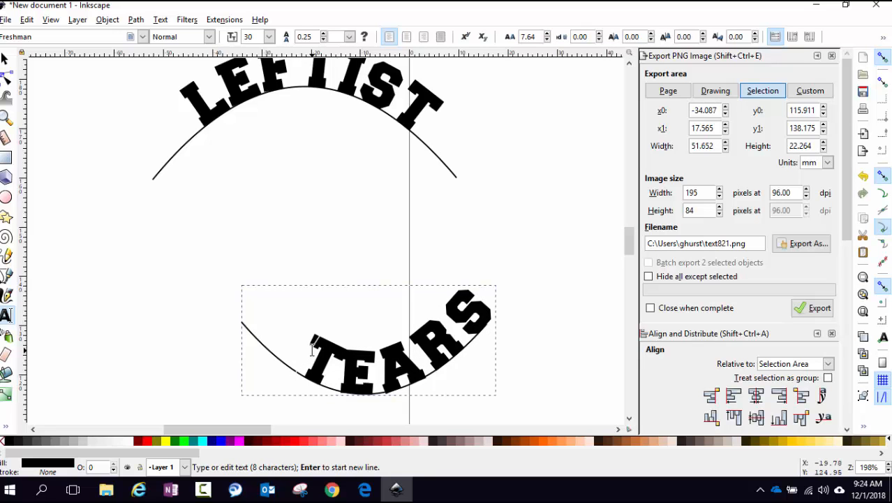
{"action": "key", "text": "BackSpace"}
{"action": "key", "text": "BackSpace"}
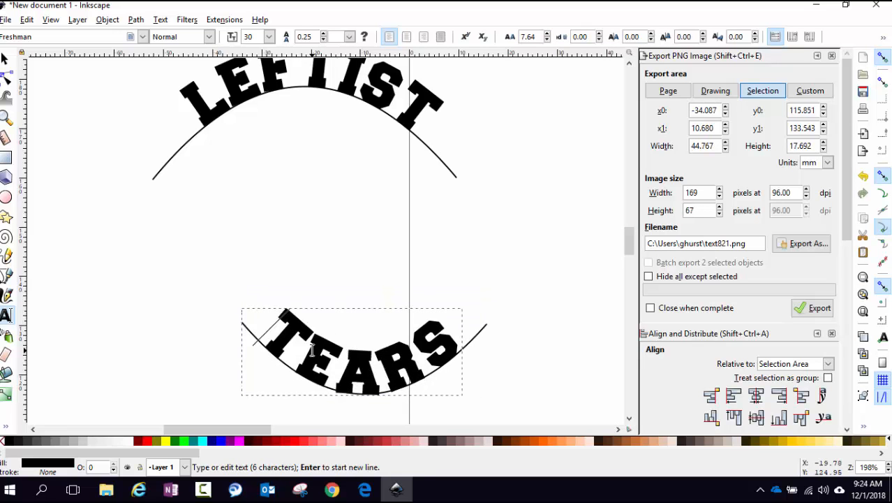
{"action": "key", "text": "Escape"}
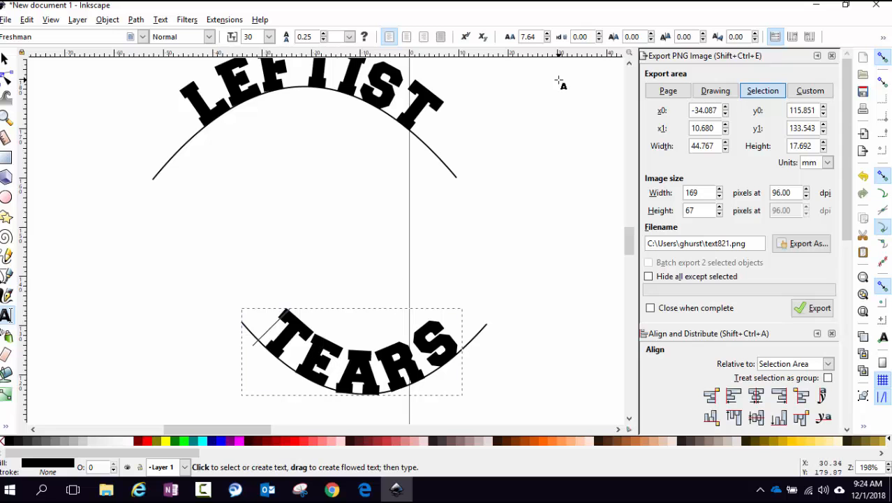
- Increase the letter spacing of the "TEARS" text to 11.54 to spread the word along its curve
{"action": "left_click", "coordinate": [548, 34]}
{"action": "left_click", "coordinate": [548, 34]}
{"action": "left_click", "coordinate": [549, 34]}
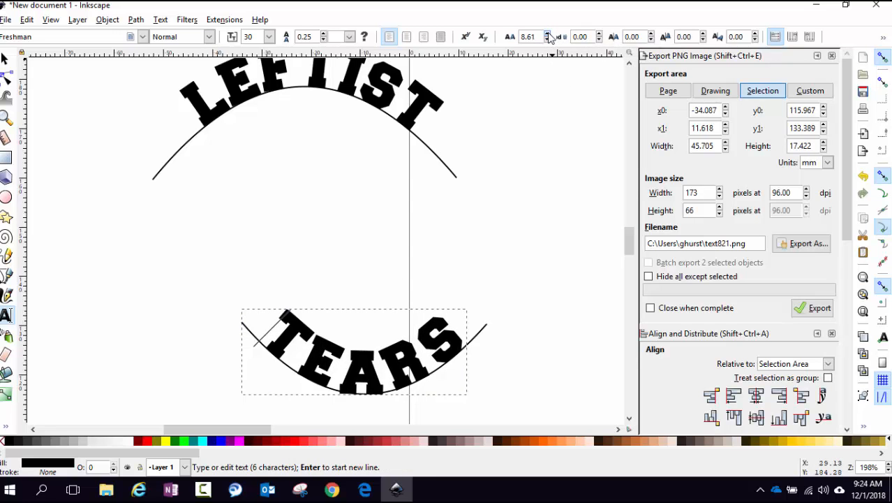
{"action": "left_click", "coordinate": [548, 34]}
{"action": "left_click", "coordinate": [549, 34]}
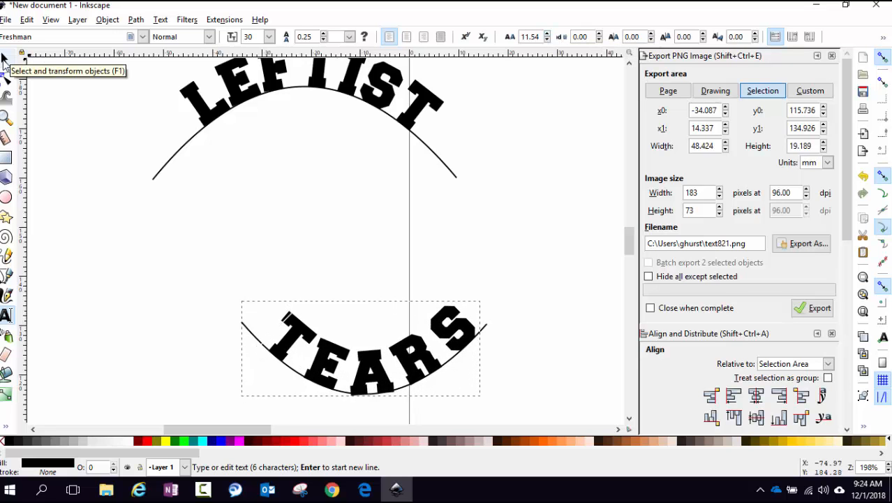
- Move "TEARS" up and left off its curve, and lower "LEFTIST" beneath its arc so it sits just above "TEARS"
{"action": "left_click", "coordinate": [4, 59]}
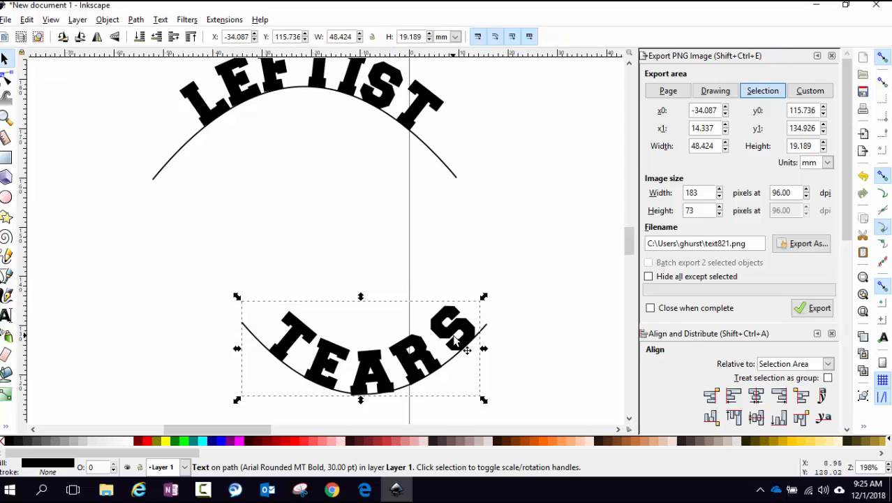
{"action": "left_click_drag", "start_coordinate": [458, 338], "coordinate": [405, 253]}
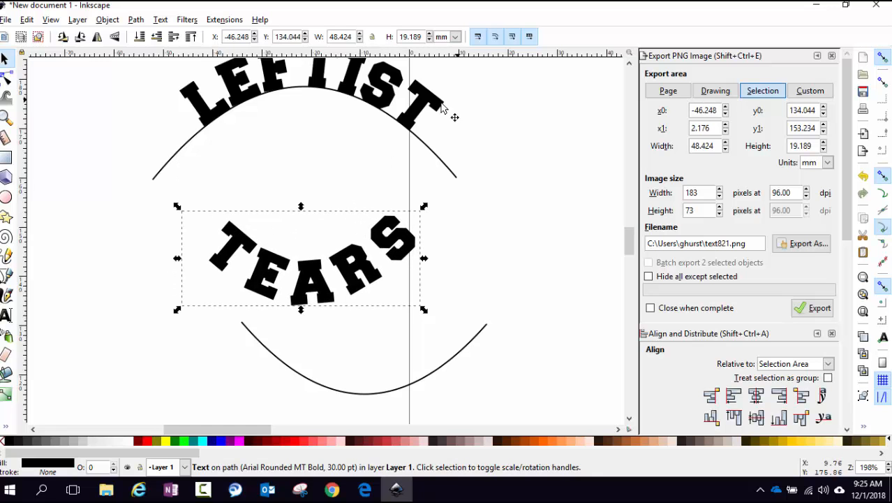
{"action": "left_click_drag", "start_coordinate": [423, 114], "coordinate": [424, 192]}
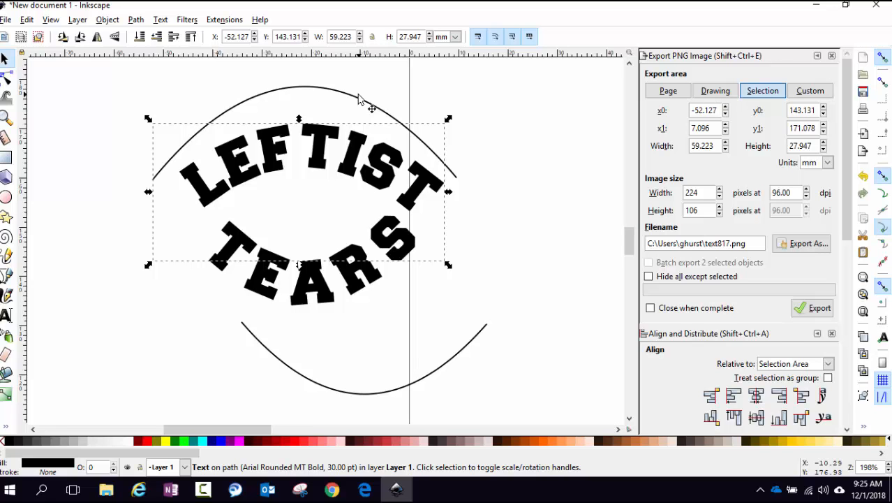
- Convert the "LEFTIST" text to paths with Object to Path, and apply Stroke to Path to it
{"action": "left_click", "coordinate": [137, 20]}
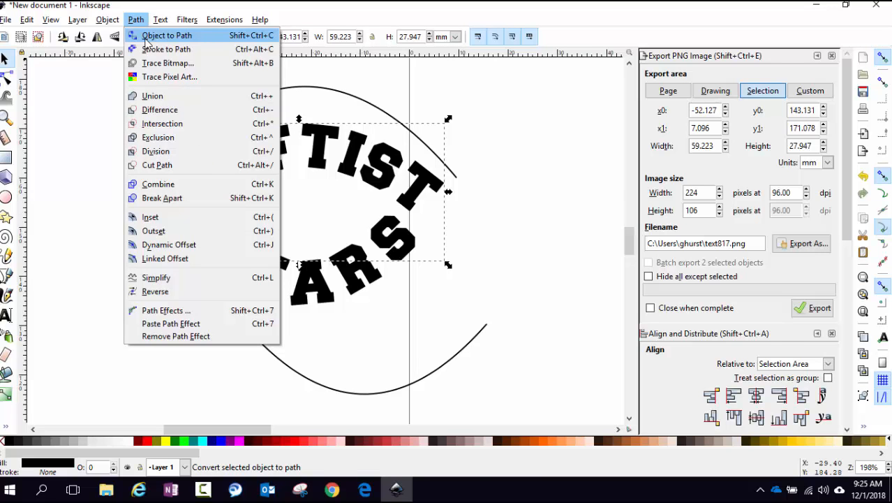
{"action": "left_click", "coordinate": [145, 41]}
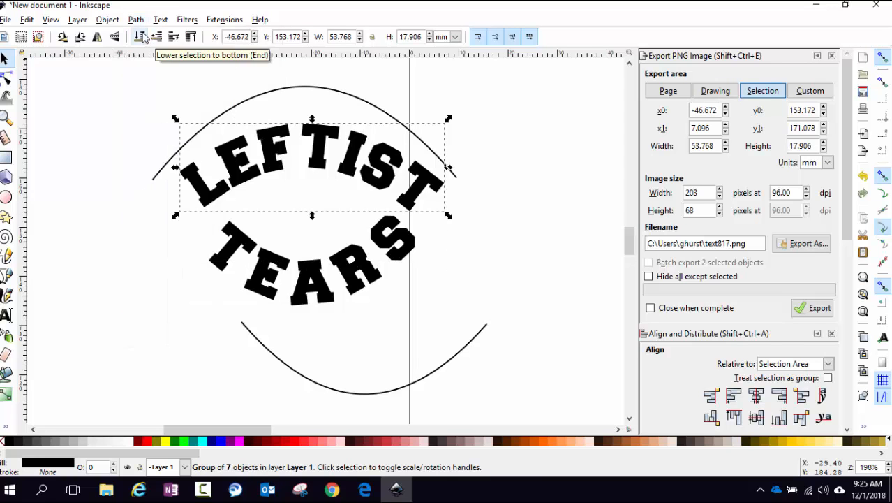
{"action": "left_click", "coordinate": [137, 20]}
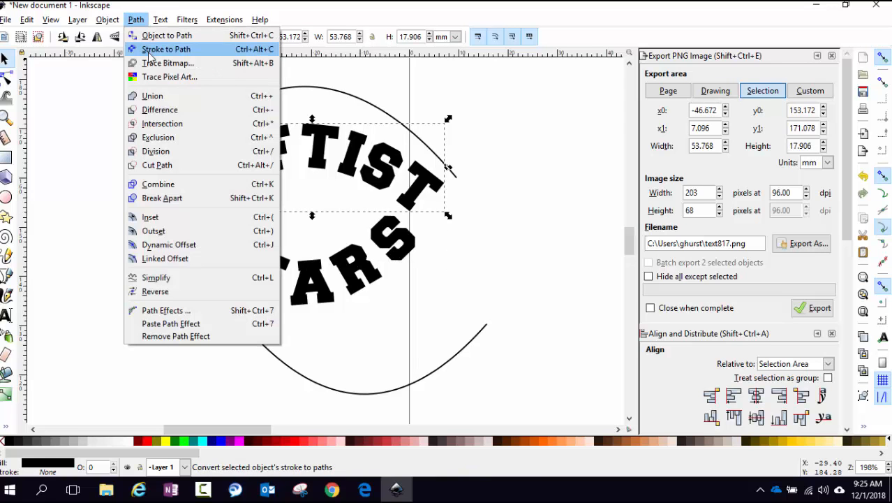
{"action": "left_click", "coordinate": [148, 50]}
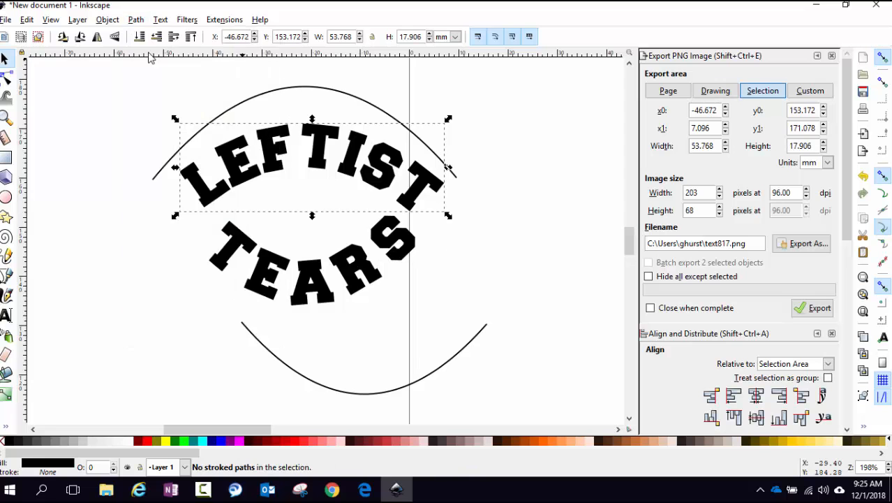
- Convert the "TEARS" text to paths with Object to Path, and apply Stroke to Path to it
{"action": "left_click", "coordinate": [250, 253]}
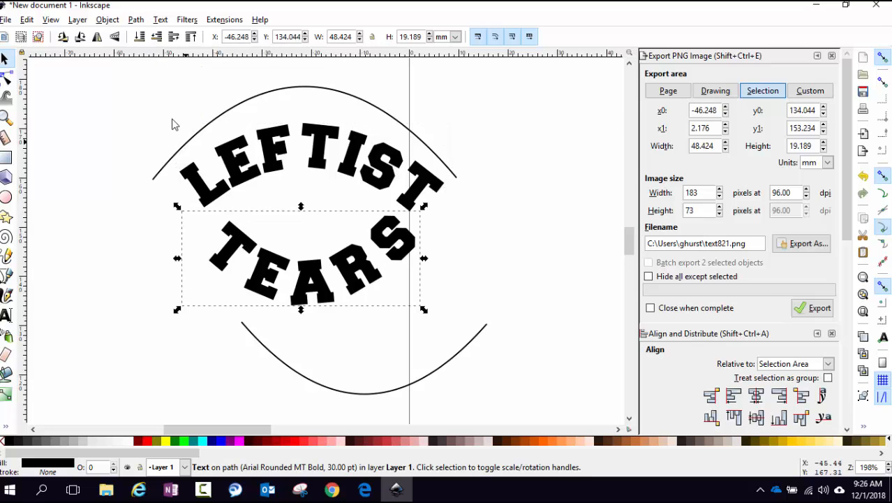
{"action": "left_click", "coordinate": [136, 21]}
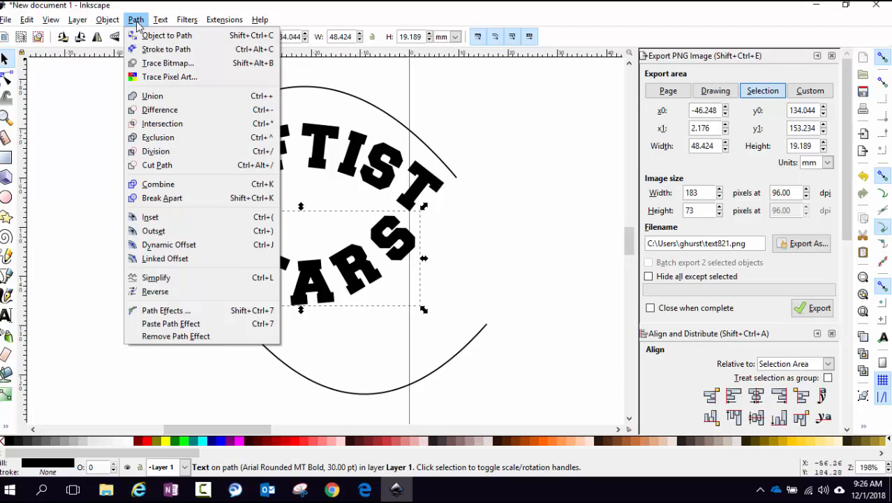
{"action": "left_click", "coordinate": [153, 36]}
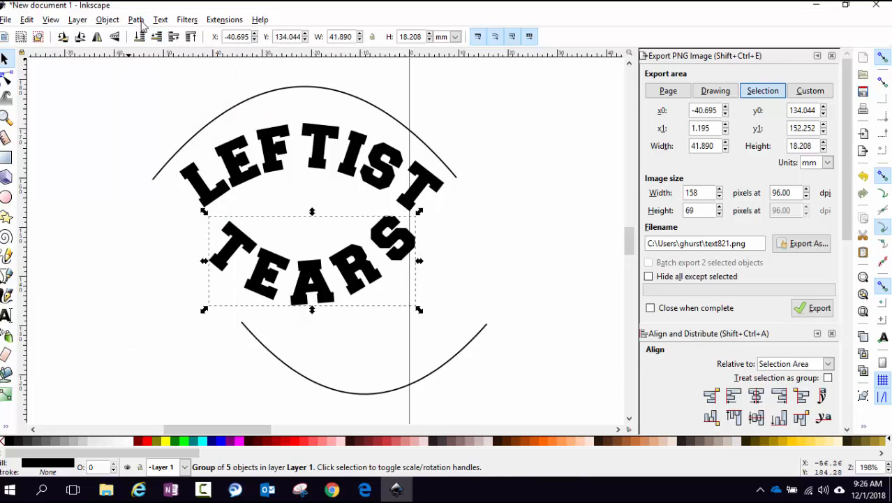
{"action": "left_click", "coordinate": [136, 21]}
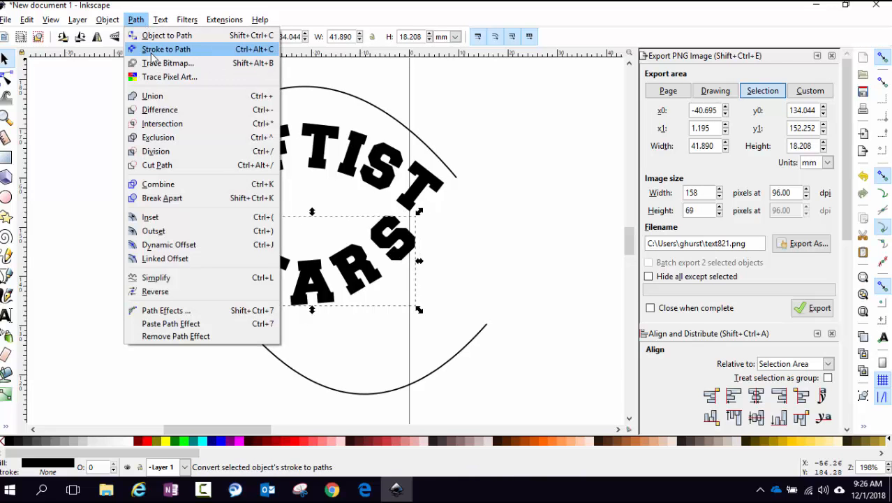
{"action": "left_click", "coordinate": [152, 53]}
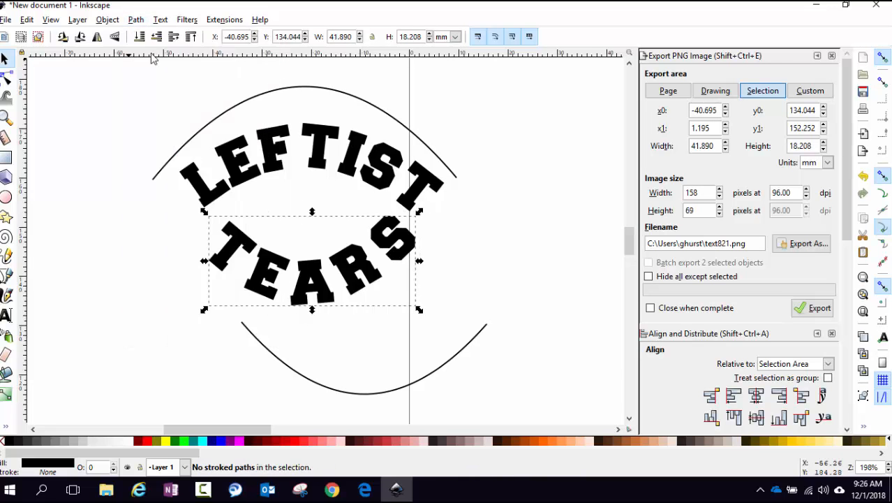
- Delete the upper arc and the lower curve that guided the two words
{"action": "left_click", "coordinate": [310, 91]}
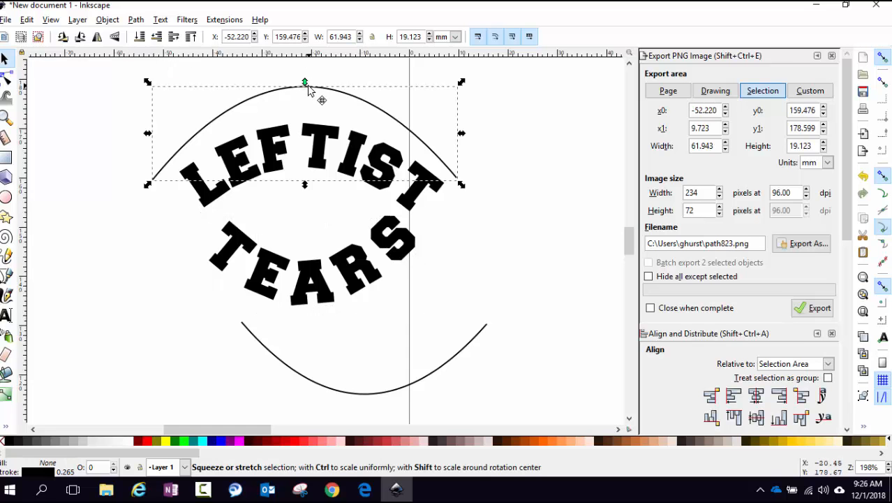
{"action": "key", "text": "Escape"}
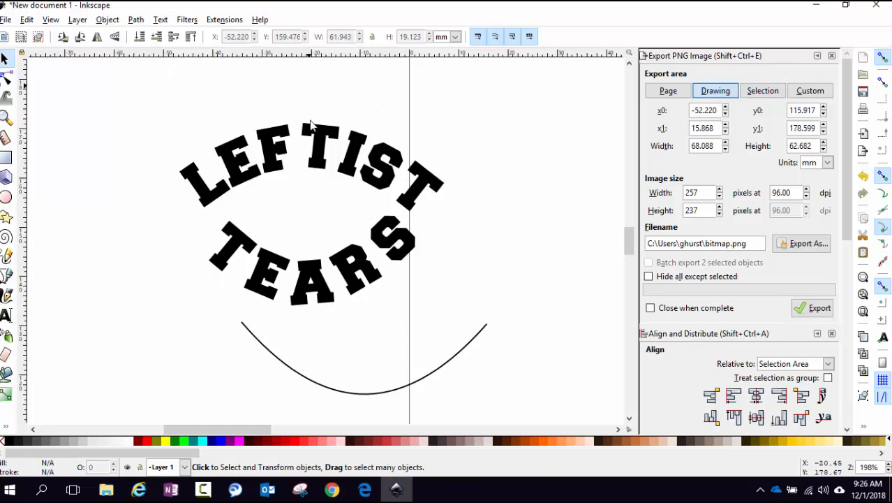
{"action": "left_click", "coordinate": [343, 394]}
{"action": "key", "text": "Delete"}
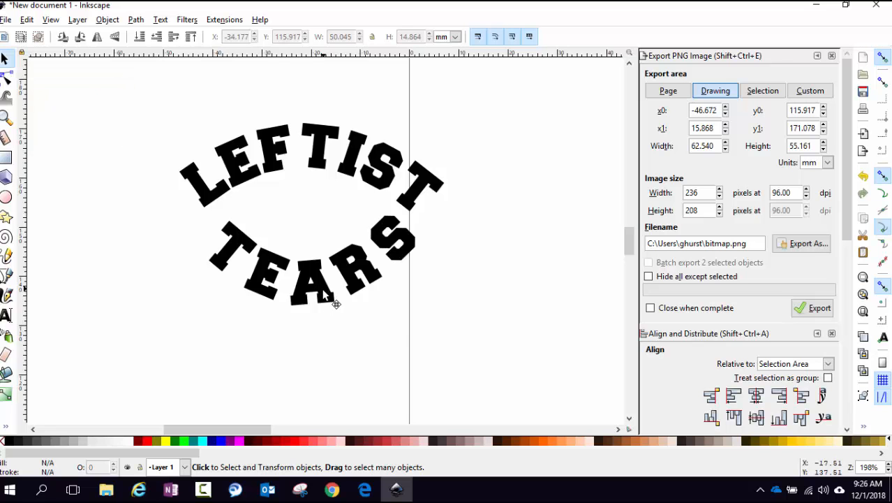
- Move the "TEARS" group about 3 mm left and 4 mm down, and ungroup it into separate letters
{"action": "left_click_drag", "start_coordinate": [323, 291], "coordinate": [308, 308]}
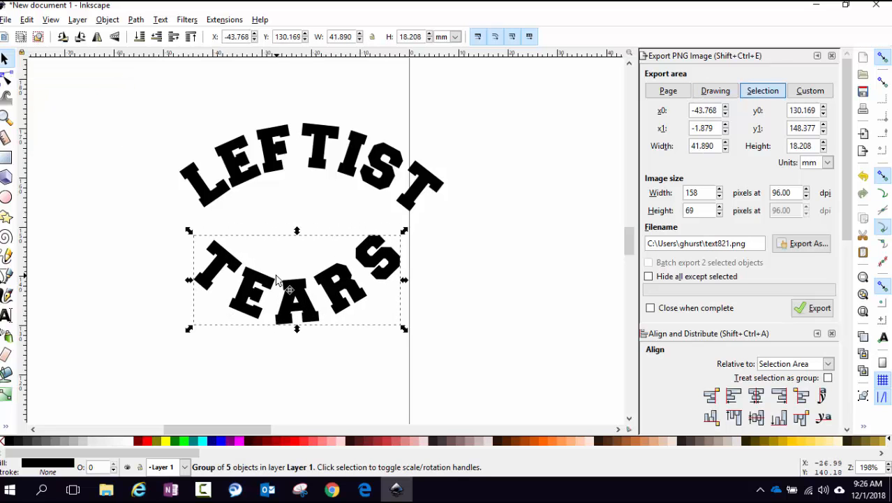
{"action": "left_click", "coordinate": [27, 20]}
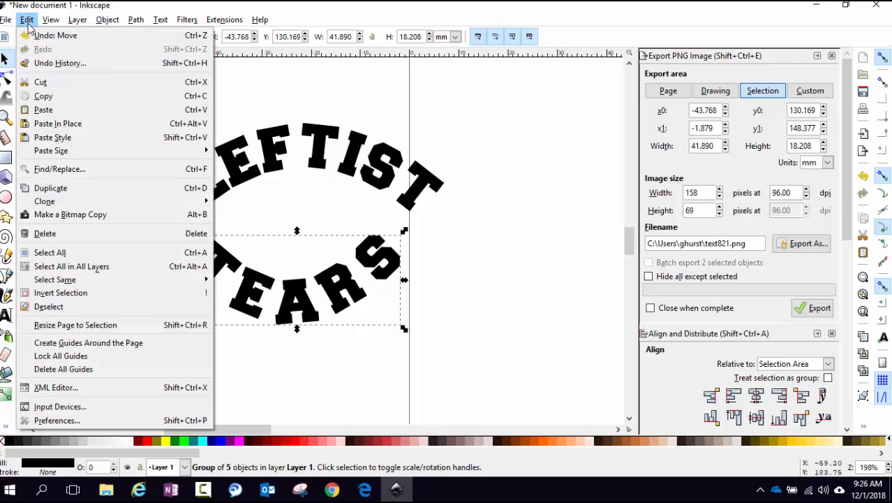
{"action": "mouse_move", "coordinate": [114, 20]}
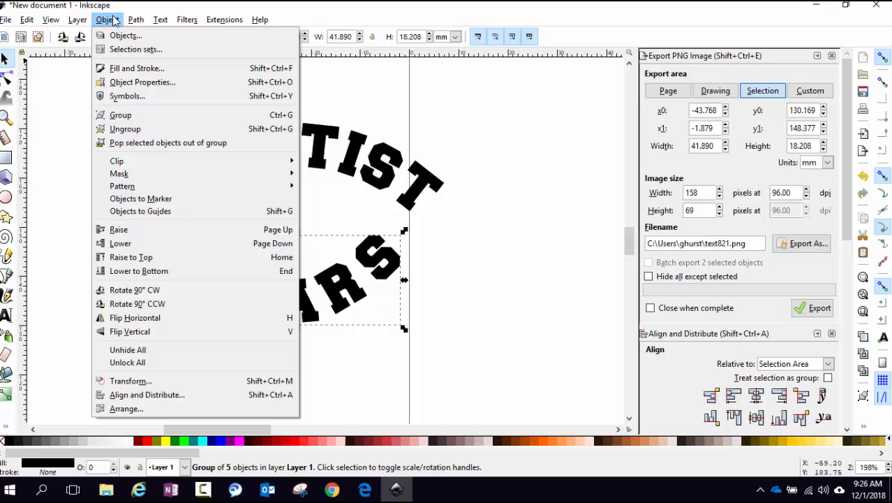
{"action": "left_click", "coordinate": [124, 130]}
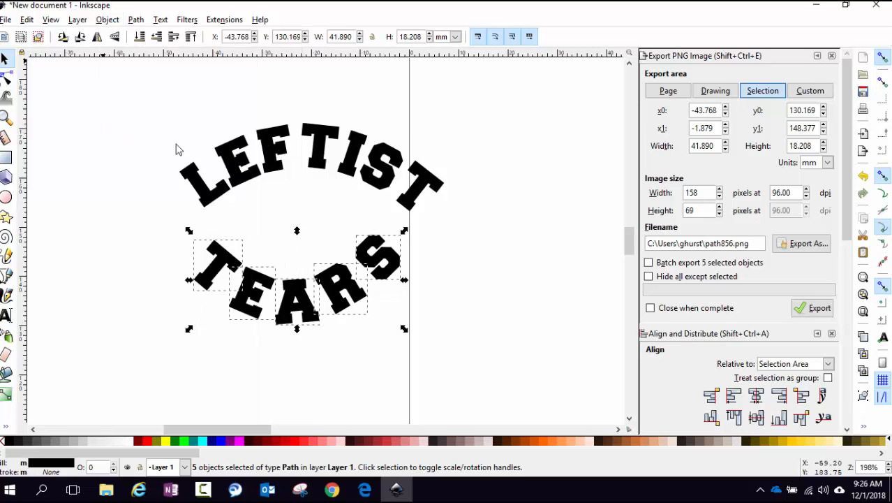
{"action": "left_click", "coordinate": [479, 342]}
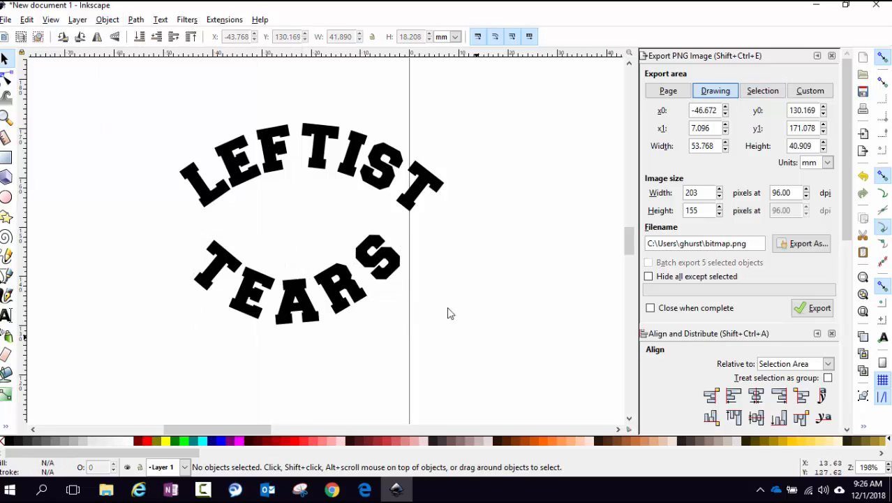
- Nudge the S of "TEARS" about 1.6 mm right and 1.1 mm down
{"action": "left_click", "coordinate": [400, 272]}
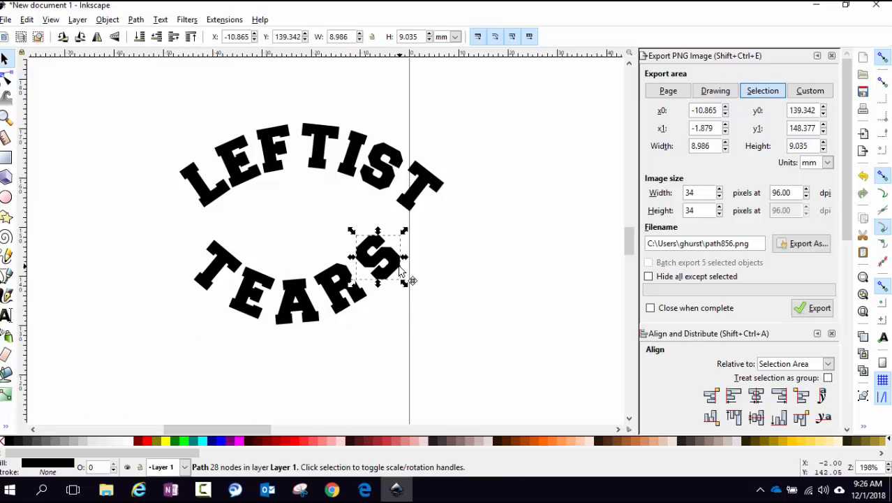
{"action": "key", "text": "Right"}
{"action": "key", "text": "Right"}
{"action": "key", "text": "Right"}
{"action": "key", "text": "Down"}
{"action": "key", "text": "Down"}
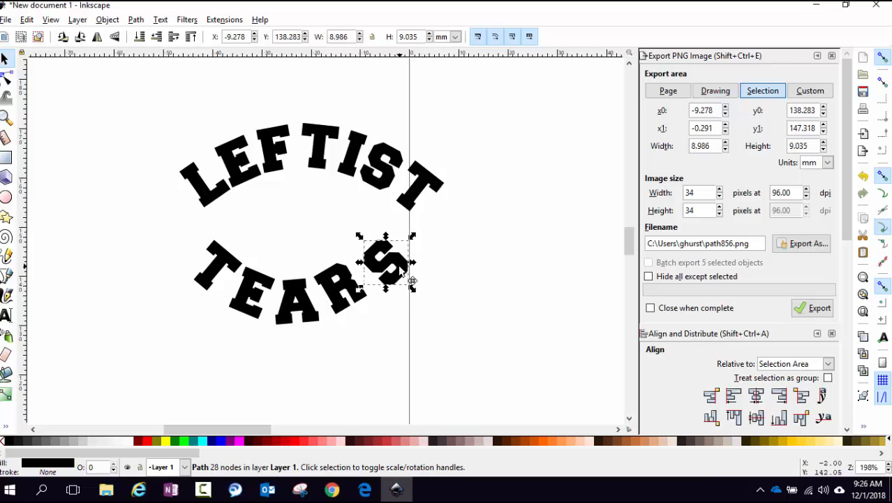
- Nudge the R of "TEARS" slightly right and about 1.1 mm down to even out the letter spacing
{"action": "left_click", "coordinate": [356, 296]}
{"action": "left_click", "coordinate": [356, 296]}
{"action": "left_click", "coordinate": [356, 295]}
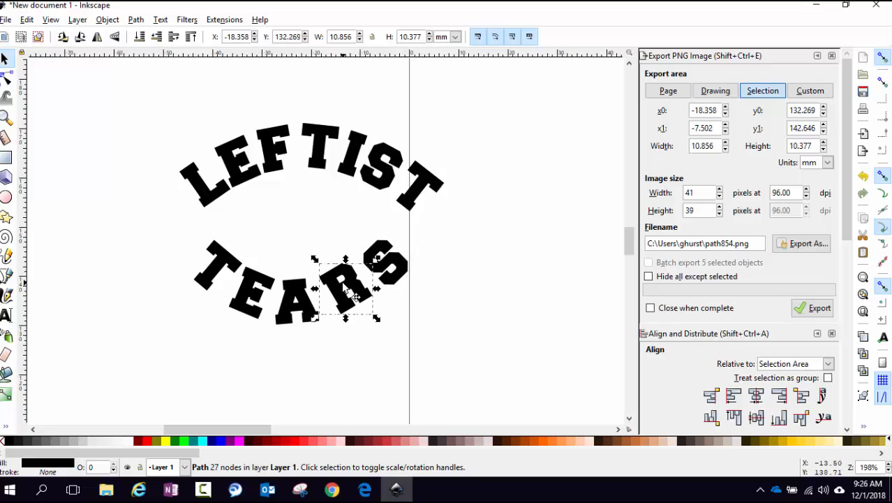
{"action": "key", "text": "Down"}
{"action": "key", "text": "Down"}
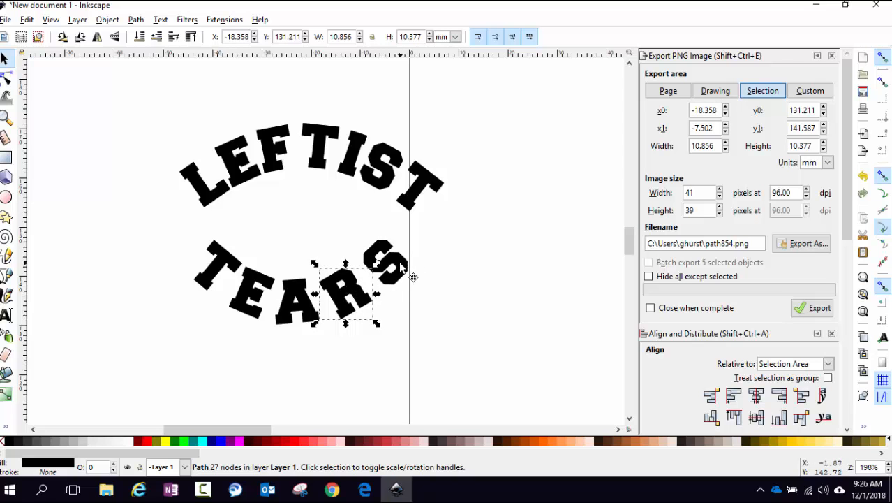
- Rotate the S of "TEARS" slightly to fit the curve of the word
{"action": "left_click", "coordinate": [412, 276]}
{"action": "left_click", "coordinate": [412, 277]}
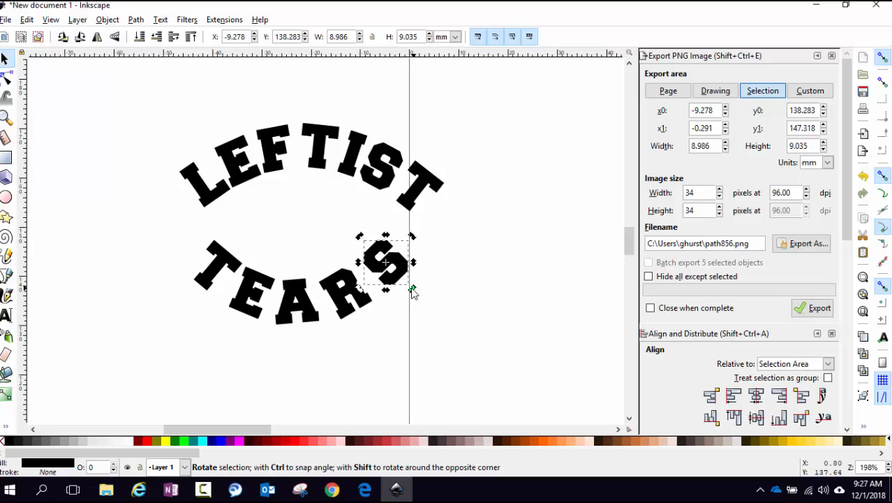
{"action": "left_click_drag", "start_coordinate": [412, 290], "coordinate": [420, 317]}
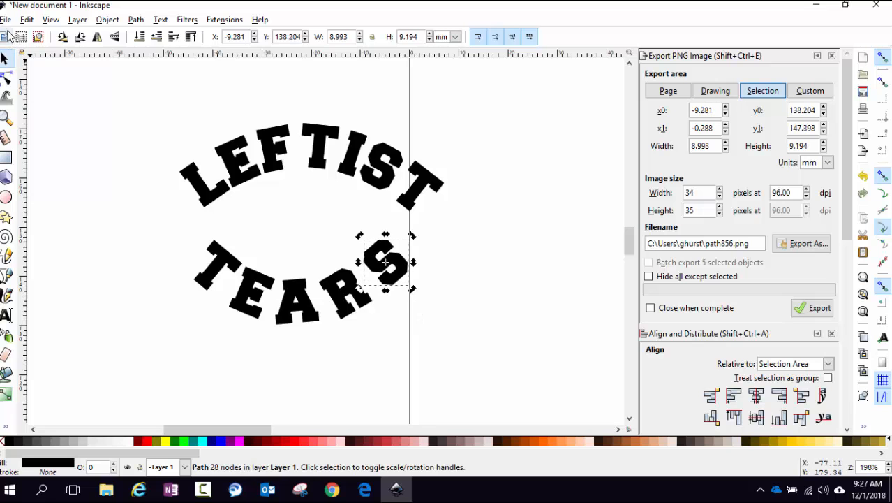
- Save the document as an Inkscape SVG named "leftist tears letter" in the Inkscape folder
{"action": "left_click", "coordinate": [6, 20]}
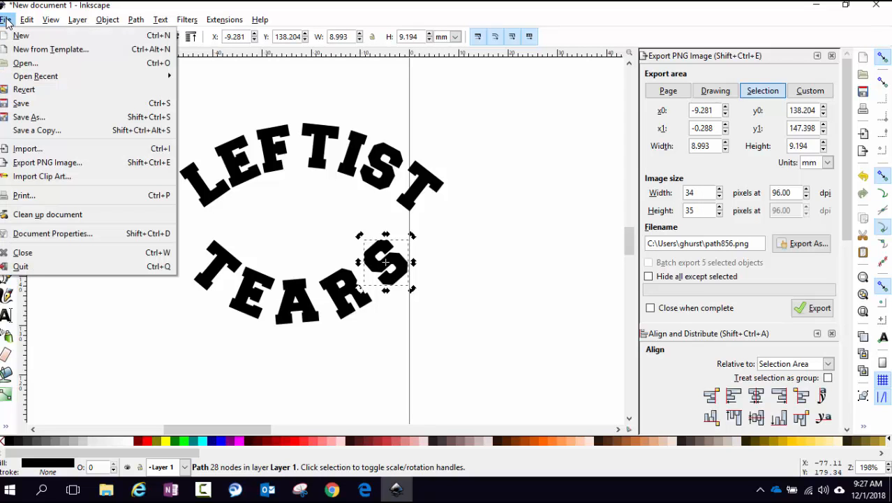
{"action": "left_click", "coordinate": [23, 105]}
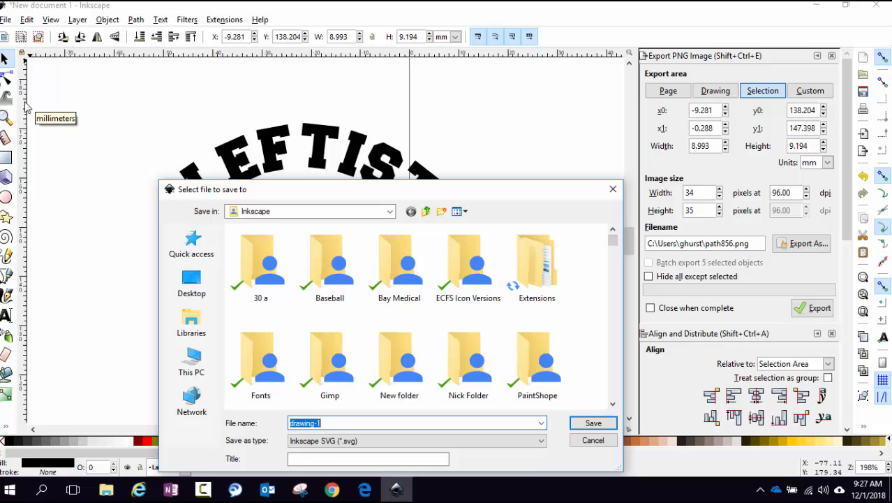
{"action": "type", "text": "leftist "}
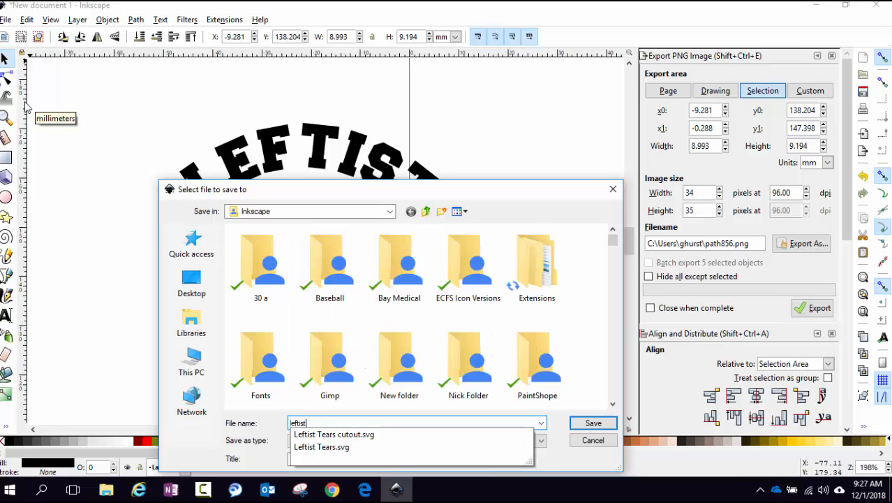
{"action": "type", "text": "tears letter"}
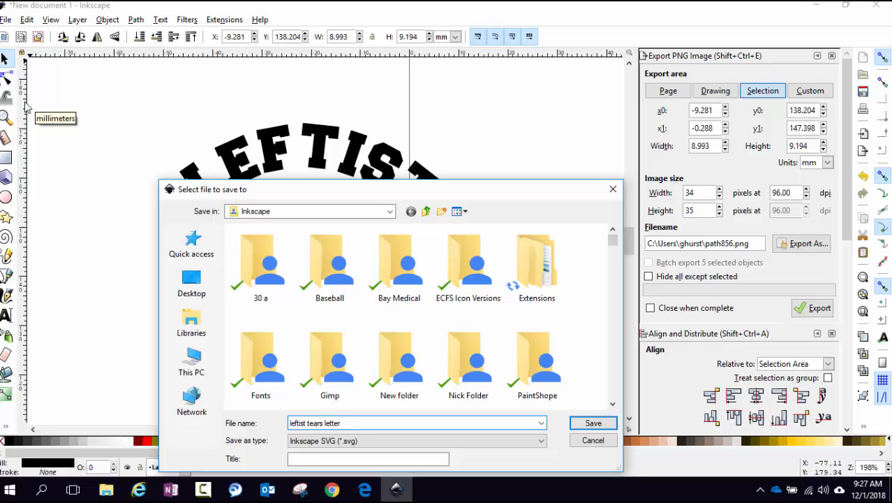
{"action": "left_click", "coordinate": [591, 423]}
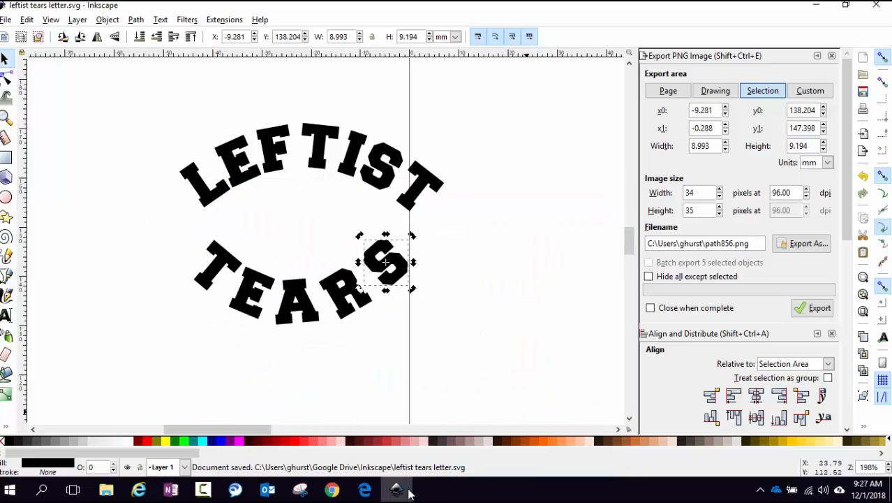
- Switch to Cricut Design Space and choose "leftist tears letter.svg" from the Inkscape folder as an image upload
{"action": "left_click", "coordinate": [364, 489]}
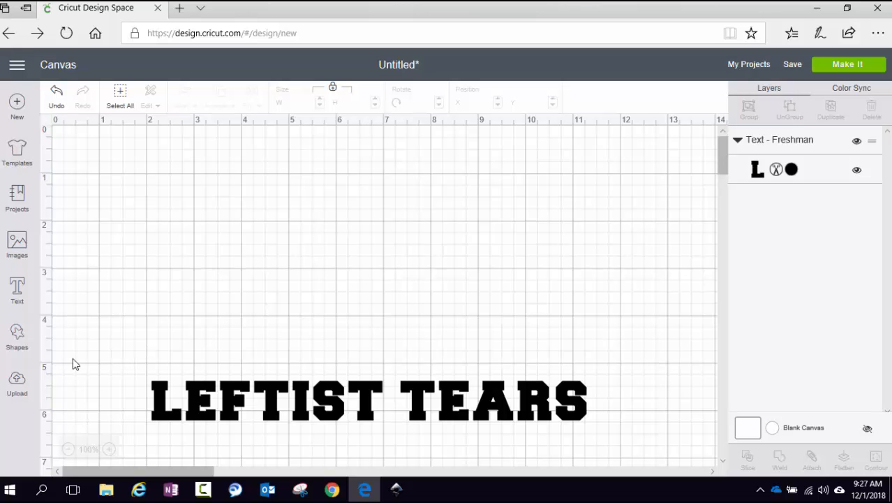
{"action": "left_click", "coordinate": [16, 382]}
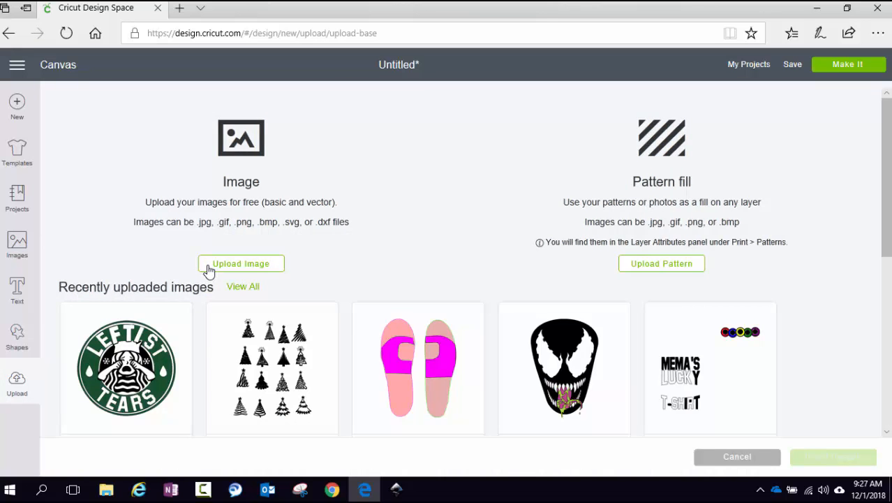
{"action": "left_click", "coordinate": [209, 268]}
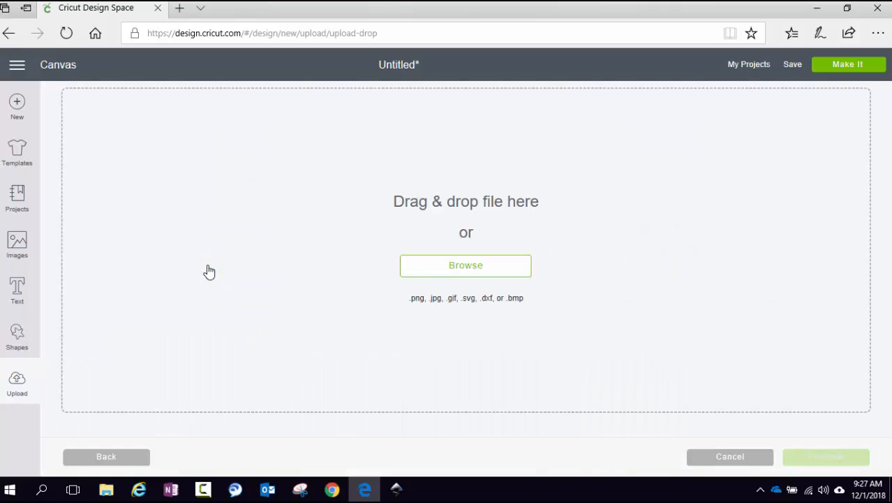
{"action": "left_click", "coordinate": [411, 274]}
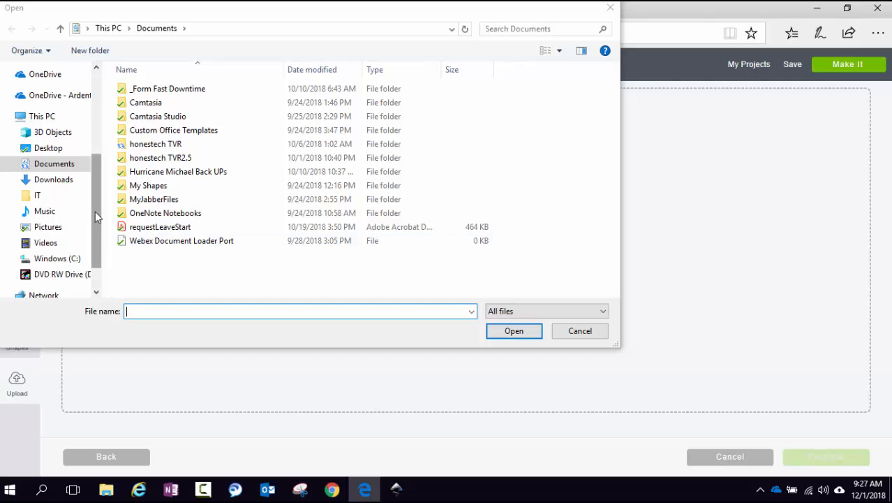
{"action": "left_click_drag", "start_coordinate": [95, 211], "coordinate": [92, 123]}
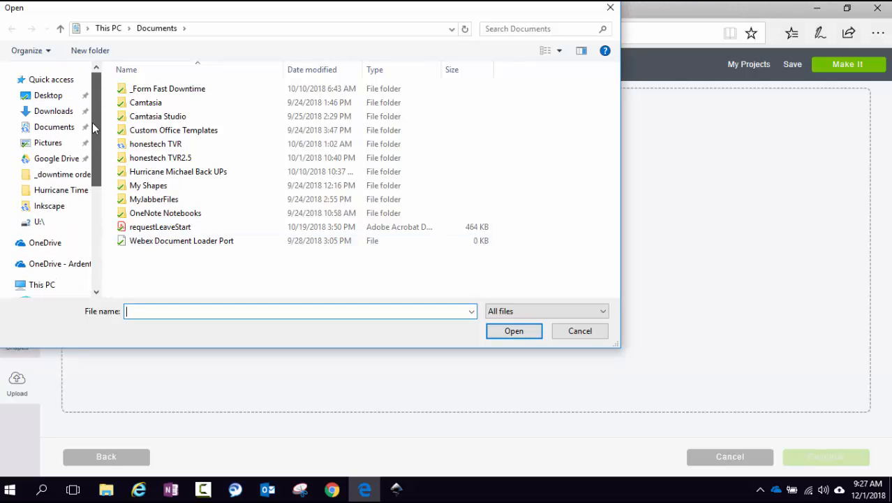
{"action": "left_click", "coordinate": [56, 208]}
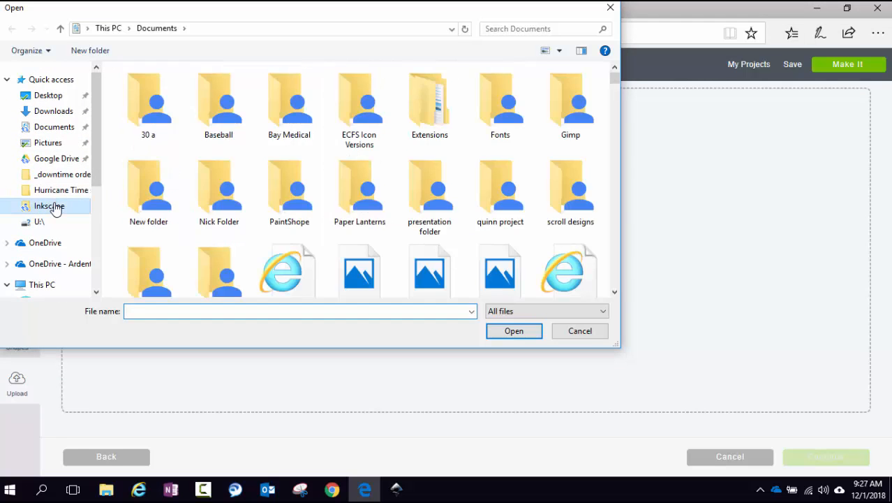
{"action": "left_click", "coordinate": [190, 311]}
{"action": "type", "text": "lef"}
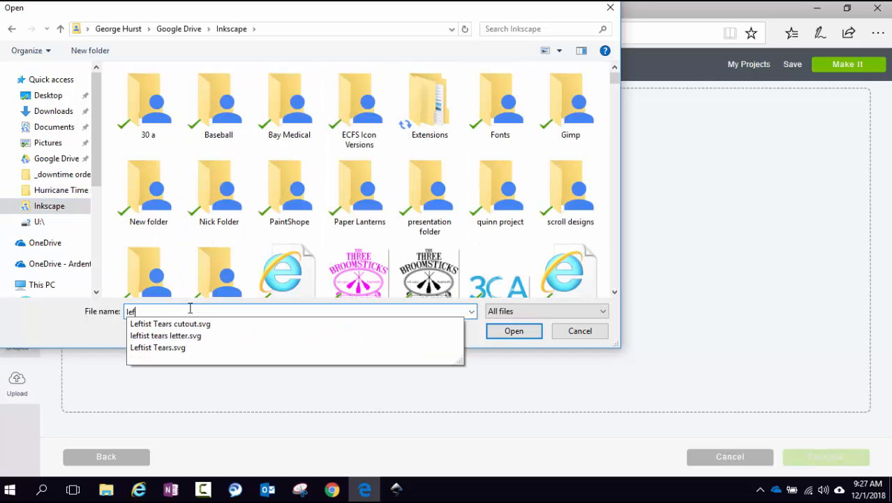
{"action": "type", "text": "t"}
{"action": "left_click", "coordinate": [168, 340]}
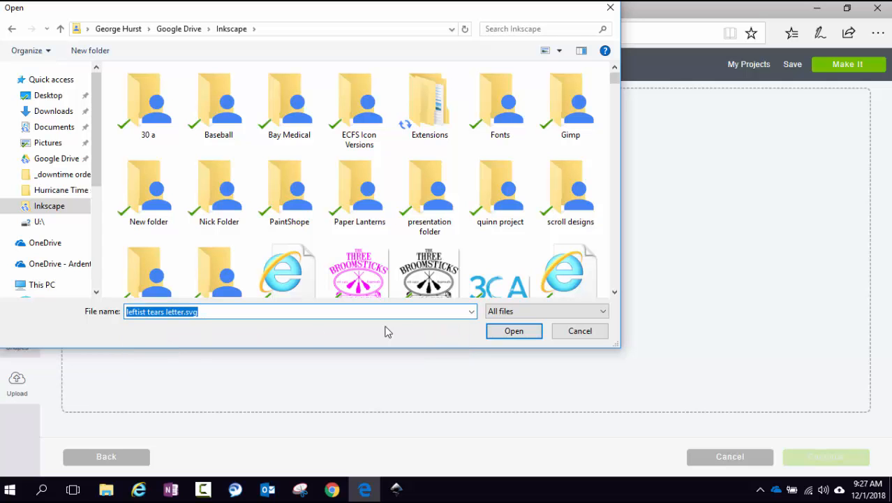
{"action": "left_click", "coordinate": [508, 333]}
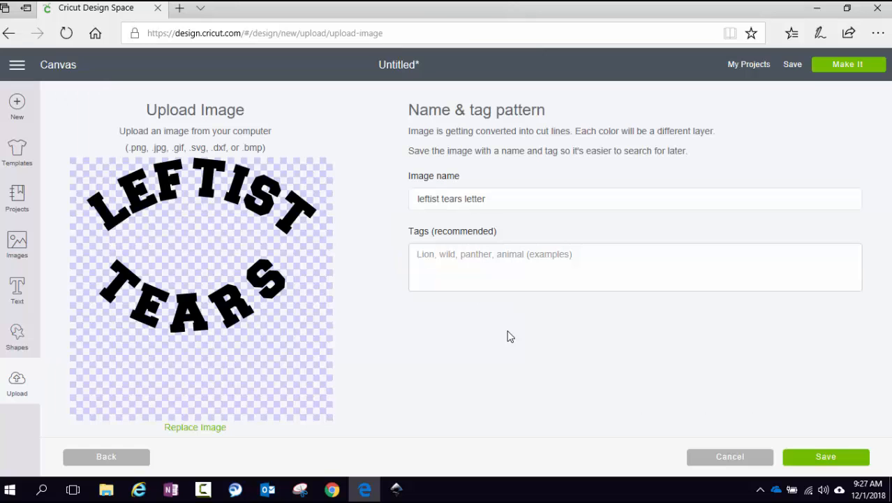
- Save the uploaded image as "leftist tears letter" and insert it onto the canvas
{"action": "left_click", "coordinate": [819, 461]}
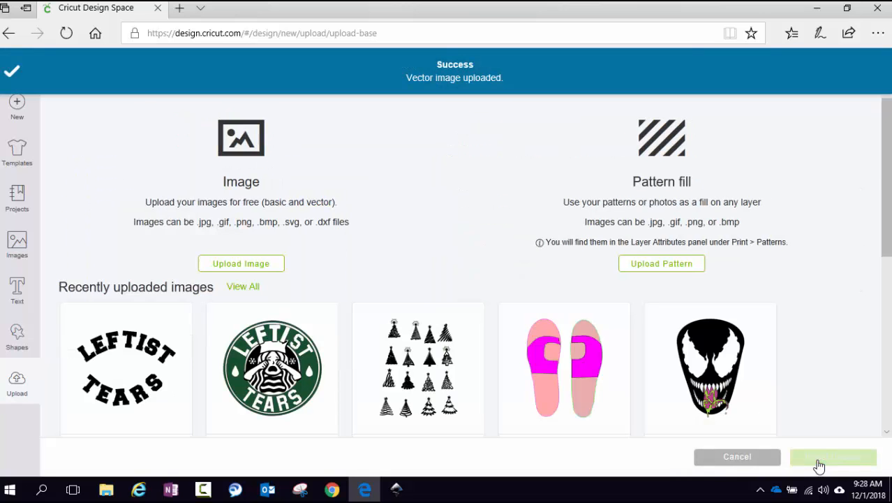
{"action": "left_click", "coordinate": [160, 389]}
{"action": "left_click", "coordinate": [832, 459]}
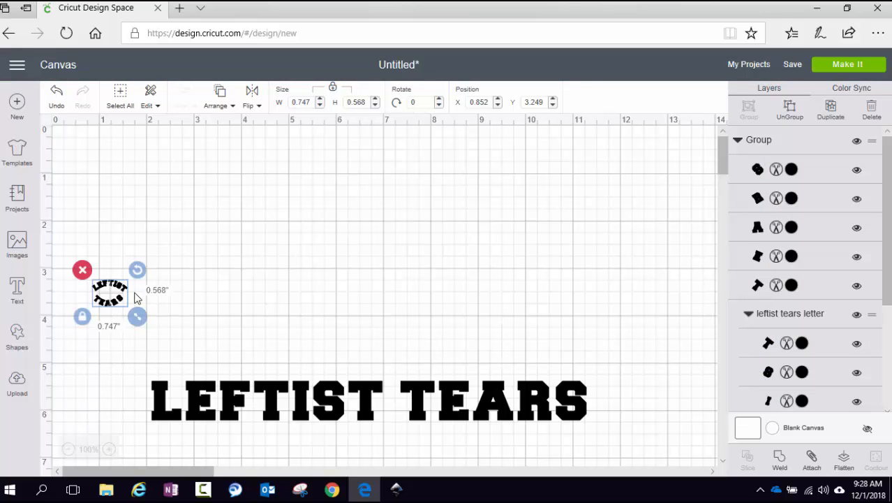
- Move the curved design to about X 3.13, Y 0.67 and enlarge it proportionally to about 4.7 × 3.6 inches
{"action": "left_click_drag", "start_coordinate": [120, 302], "coordinate": [228, 180]}
{"action": "left_click", "coordinate": [294, 236]}
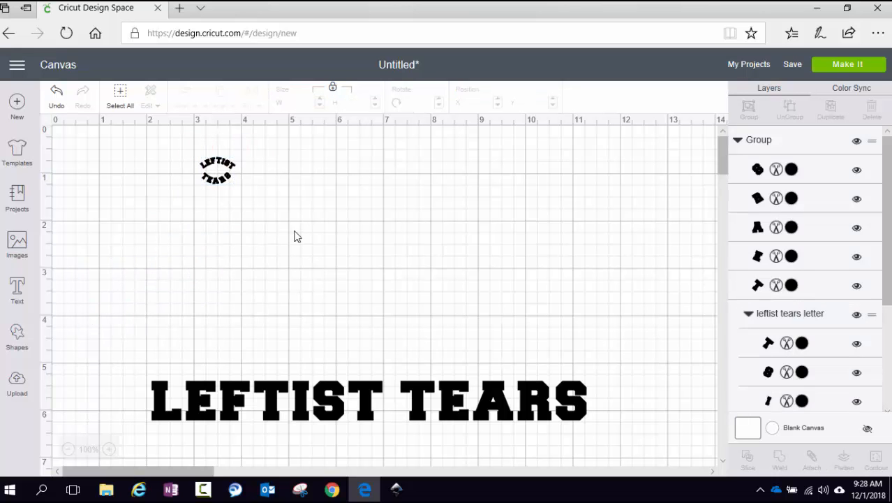
{"action": "left_click", "coordinate": [211, 181]}
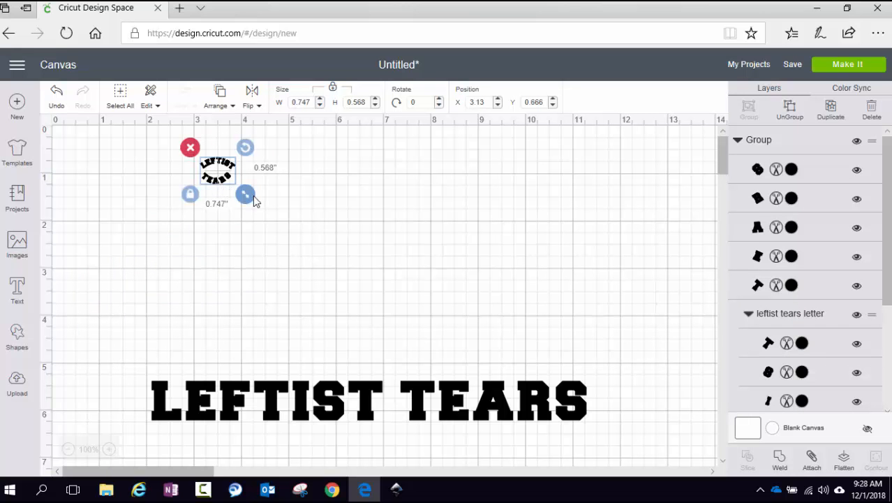
{"action": "left_click_drag", "start_coordinate": [254, 198], "coordinate": [441, 334]}
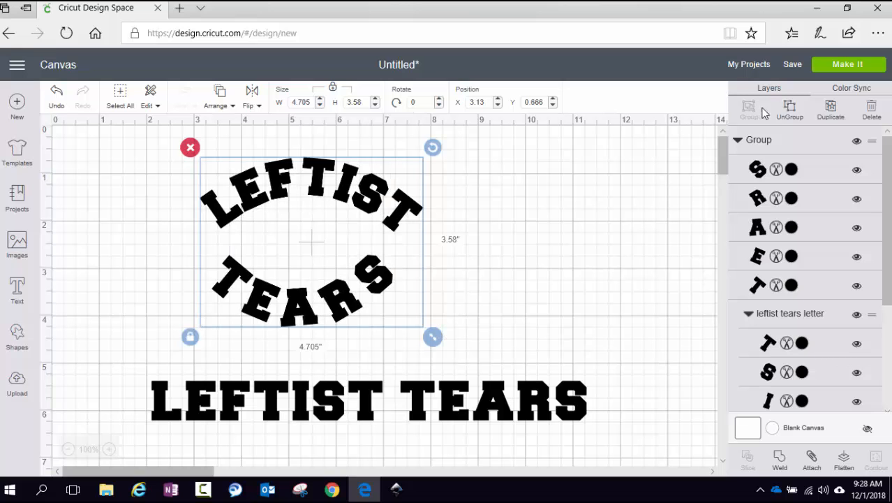
- Ungroup the curved design, enlarge the S of "TEARS" to about 0.88 × 0.90 inches, and move it away from the R to about X 6.86, Y 2.95
{"action": "left_click", "coordinate": [792, 111]}
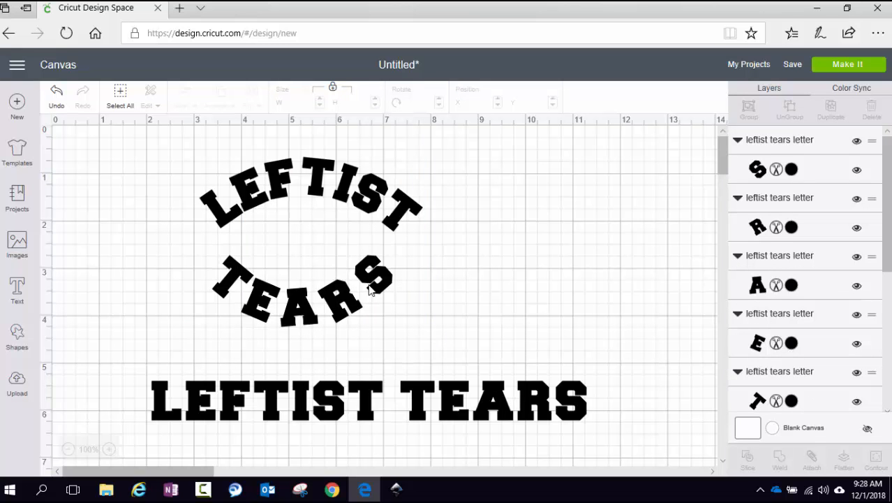
{"action": "left_click", "coordinate": [370, 291]}
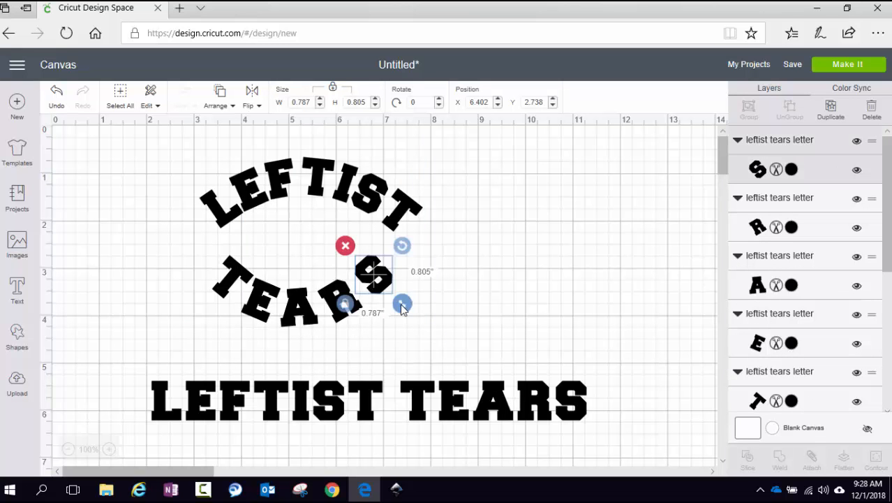
{"action": "mouse_move", "coordinate": [409, 311]}
{"action": "left_mouse_down"}
{"action": "mouse_move", "coordinate": [428, 327]}
{"action": "mouse_move", "coordinate": [391, 302]}
{"action": "mouse_move", "coordinate": [407, 308]}
{"action": "left_mouse_up"}
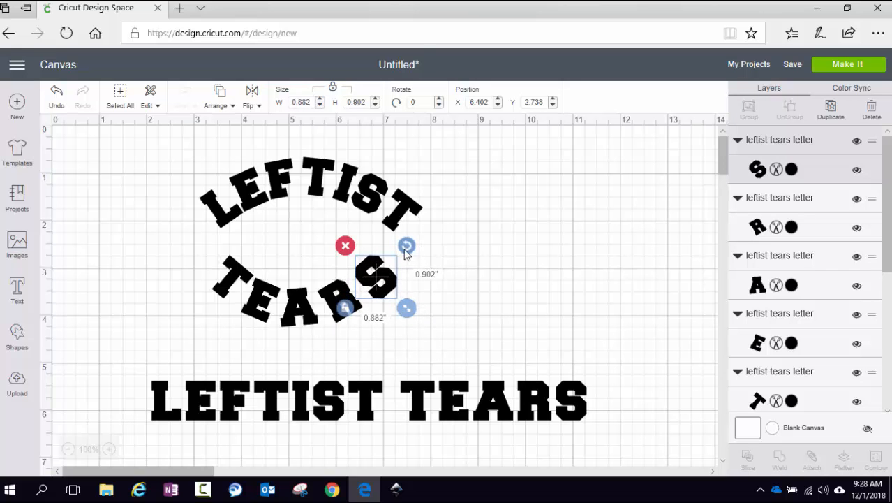
{"action": "left_click_drag", "start_coordinate": [393, 295], "coordinate": [415, 303]}
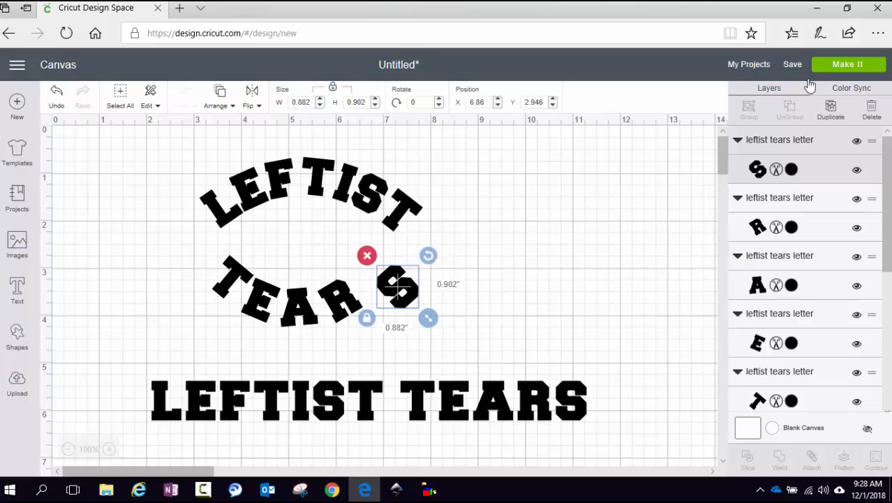
- Preview how the letters are laid out on the cutting mat and return to the canvas
{"action": "left_click", "coordinate": [831, 68]}
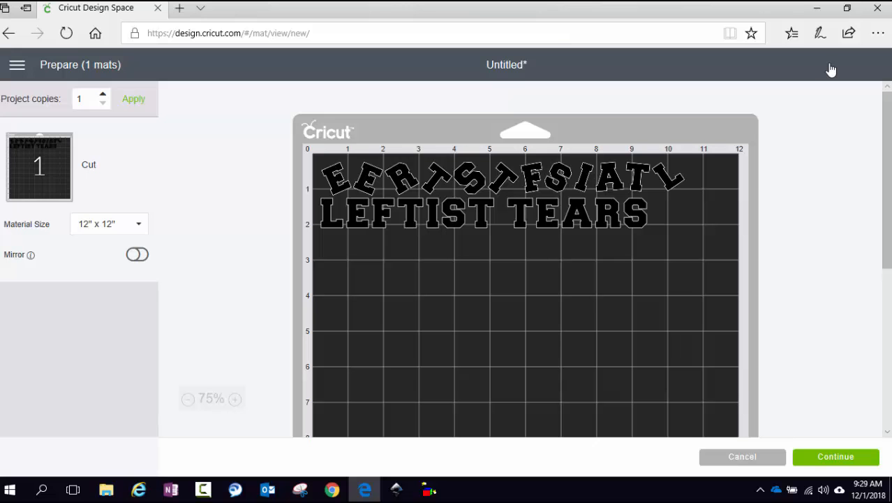
{"action": "left_click", "coordinate": [10, 33]}
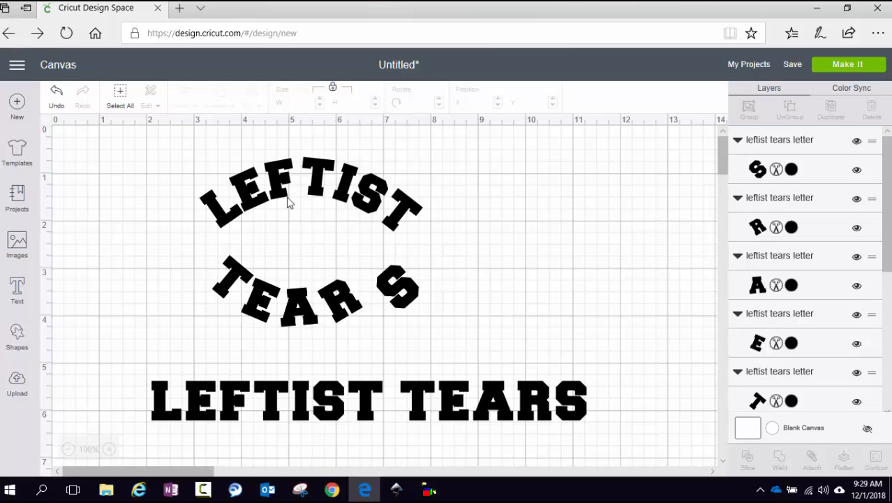
- Recolour the E and R of the curved "TEARS" to Very Berry red (#E6212E)
{"action": "left_click", "coordinate": [264, 204]}
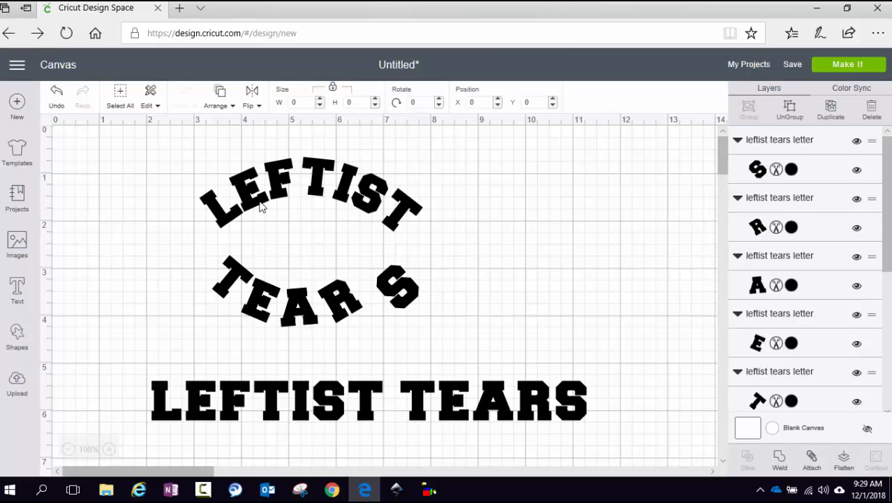
{"action": "left_click", "coordinate": [256, 299]}
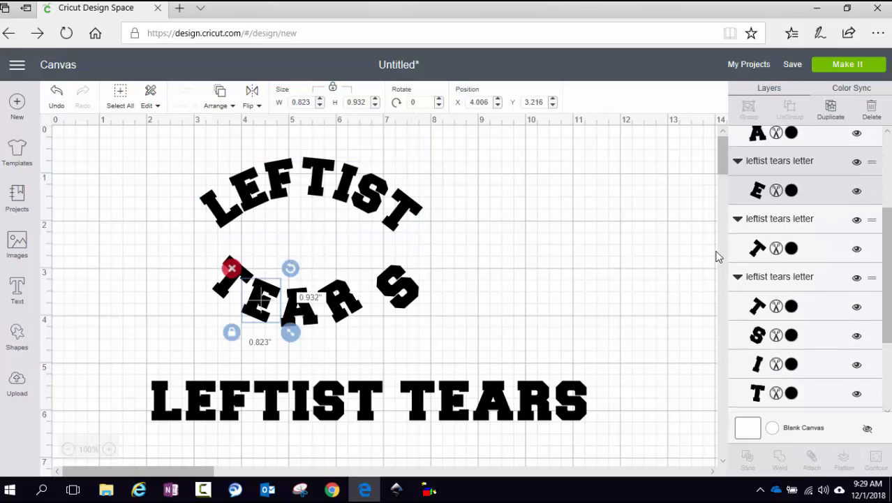
{"action": "left_click", "coordinate": [790, 191]}
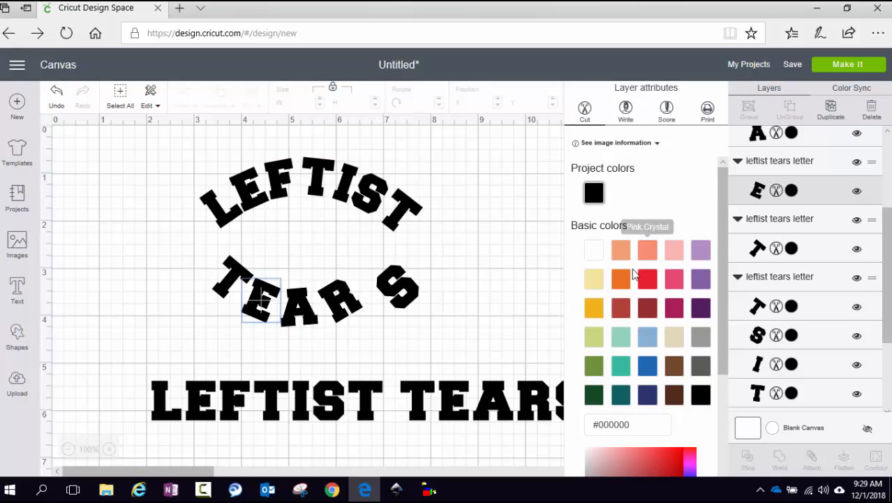
{"action": "left_click", "coordinate": [648, 279]}
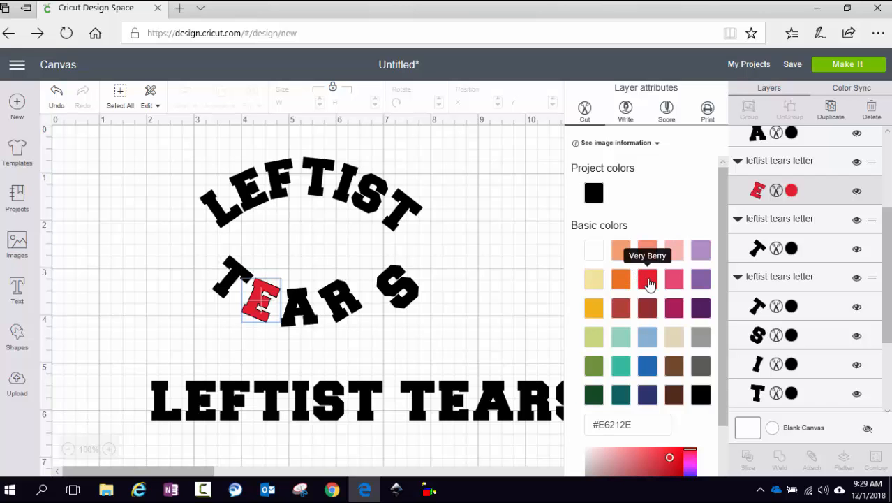
{"action": "left_click", "coordinate": [353, 311]}
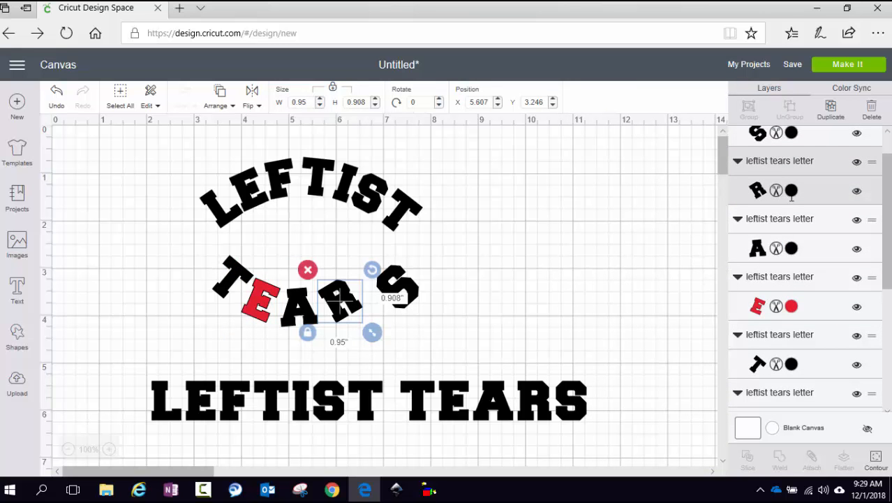
{"action": "left_click", "coordinate": [792, 195]}
{"action": "left_click", "coordinate": [622, 194]}
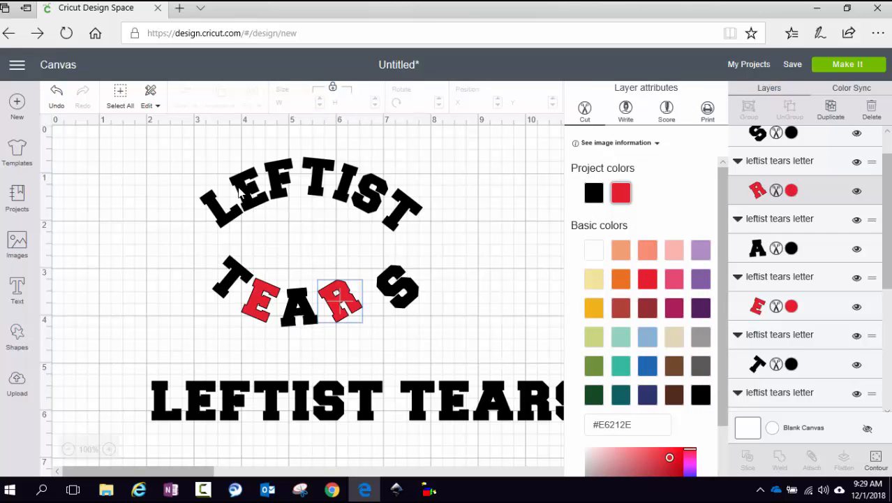
- Recolour the last T of the curved "LEFTIST" to Candycorn yellow (#F2B31B)
{"action": "left_click", "coordinate": [317, 182]}
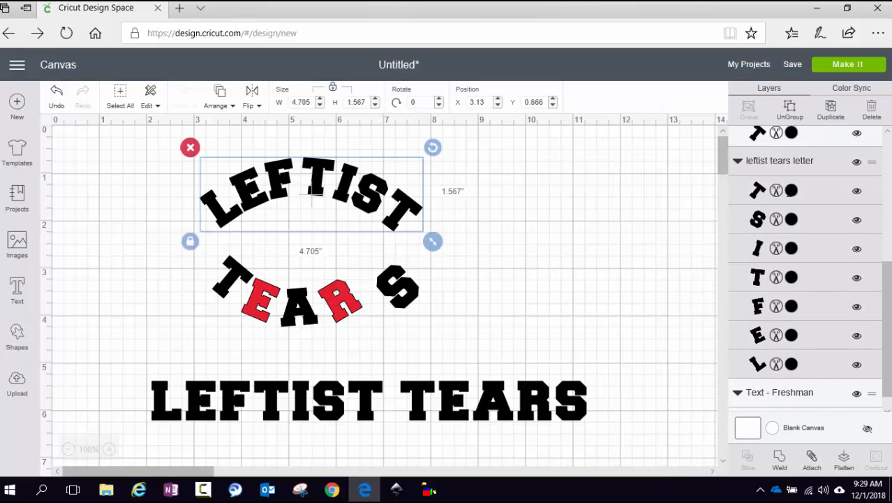
{"action": "left_click", "coordinate": [790, 190]}
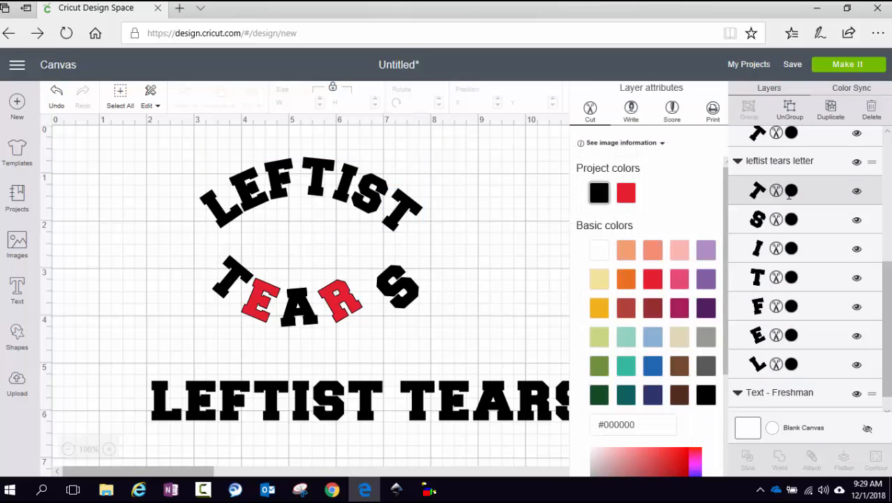
{"action": "left_click", "coordinate": [591, 311]}
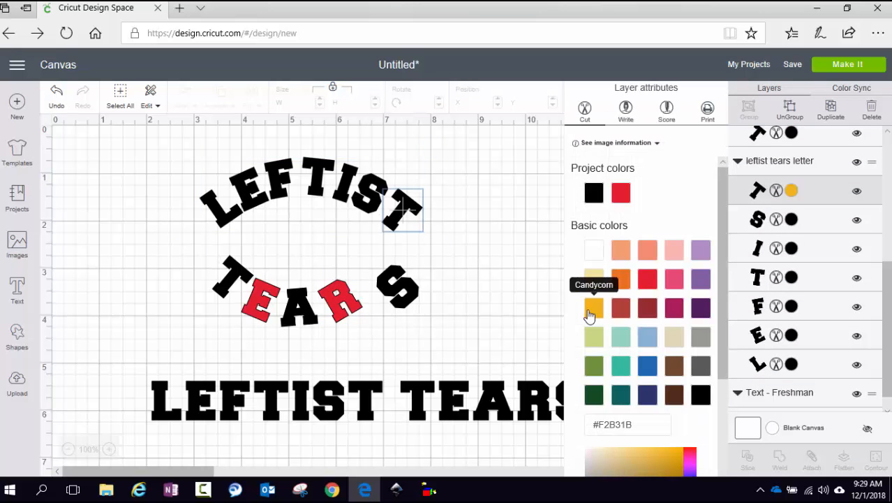
- Preview the cutting mats, examine the yellow and red mats, and return to the canvas
{"action": "left_click", "coordinate": [857, 70]}
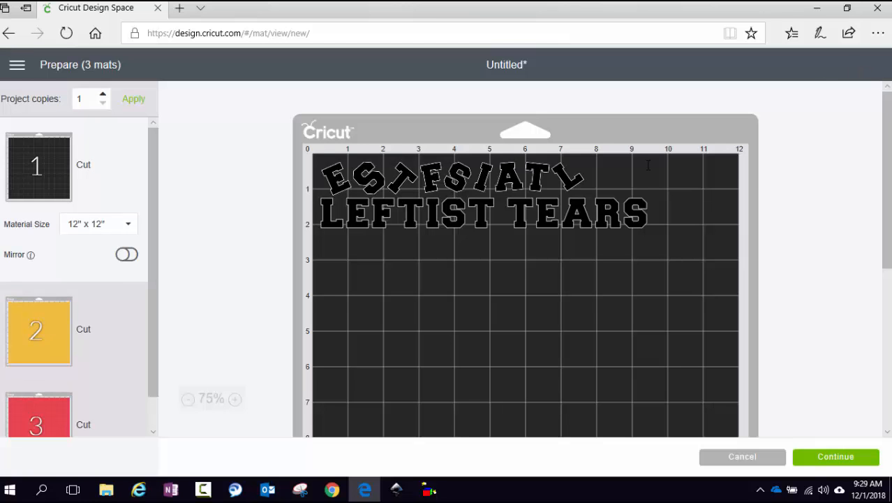
{"action": "left_click", "coordinate": [28, 338]}
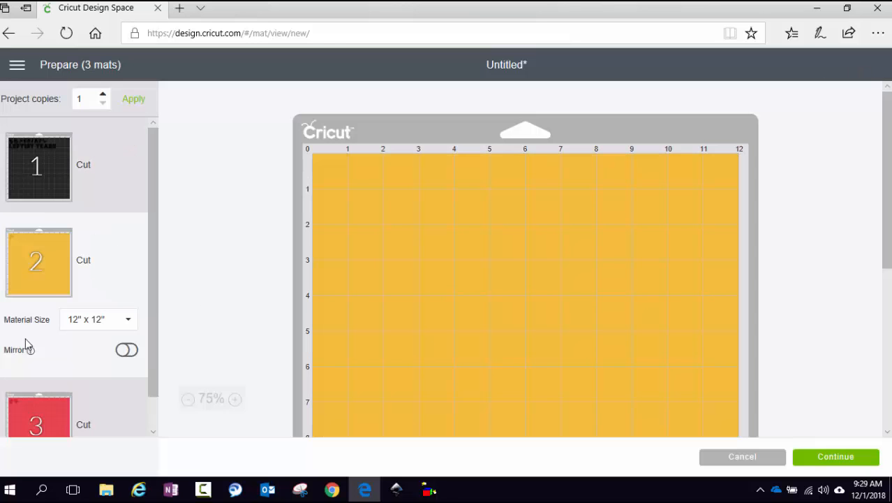
{"action": "left_click", "coordinate": [45, 412]}
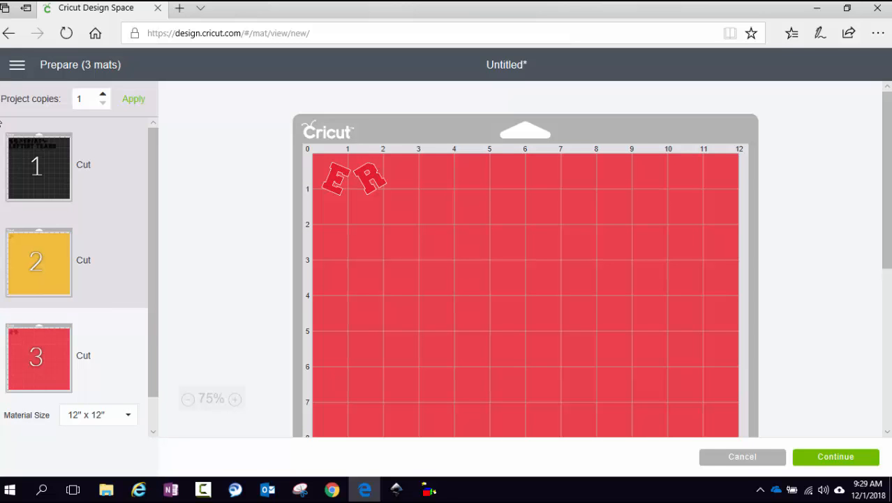
{"action": "left_click", "coordinate": [11, 34]}
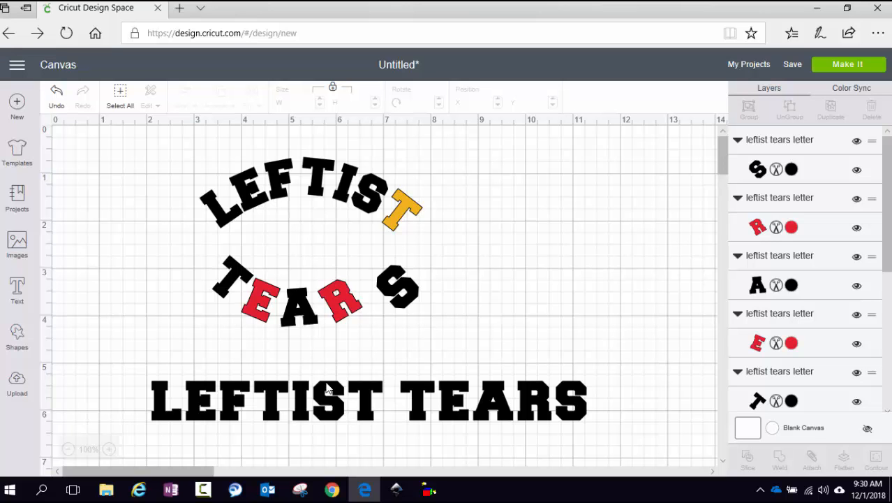
{"action": "left_click", "coordinate": [205, 490]}
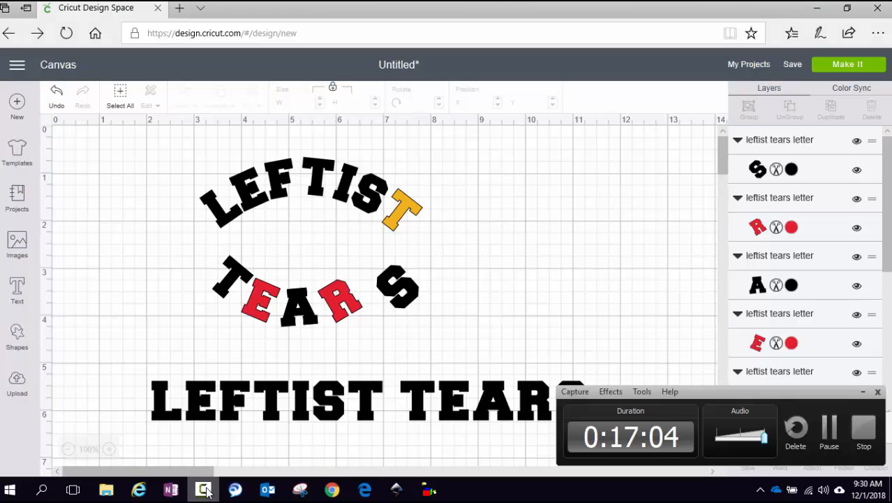